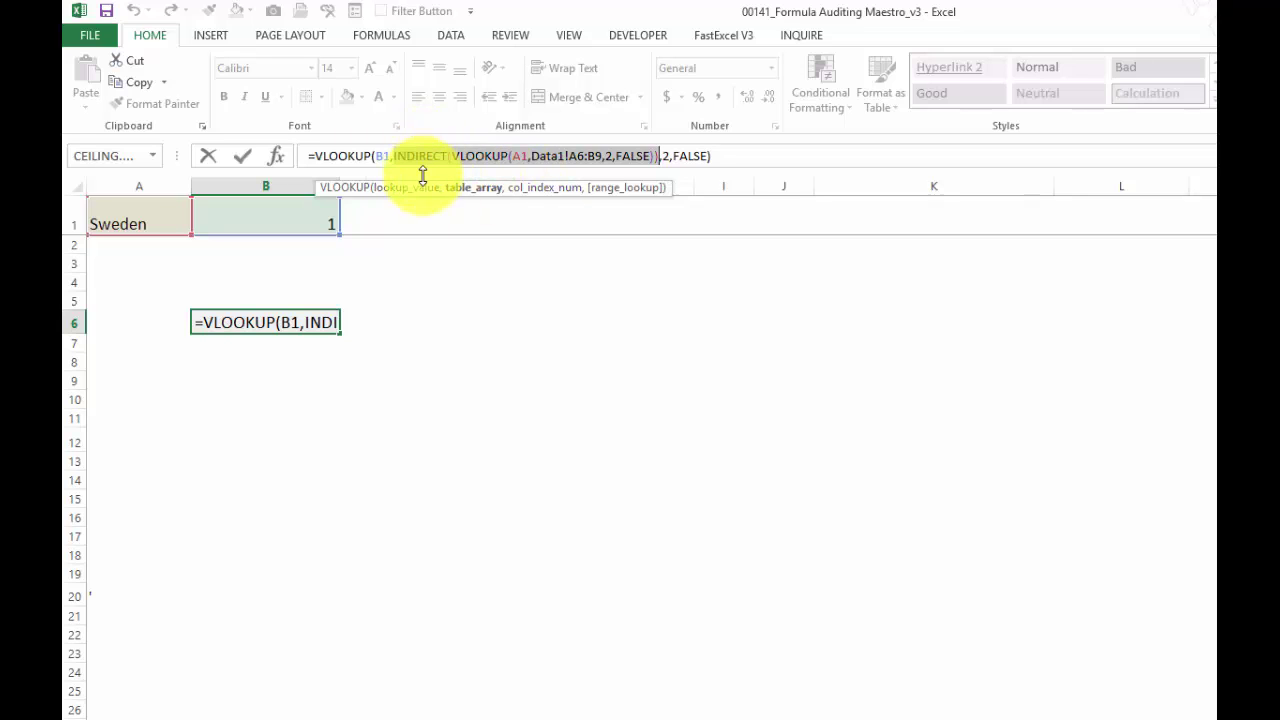
# Highlight the column index argument of the outer VLOOKUP in B6 and leave the formula unedited.
pyautogui.click(545, 188)
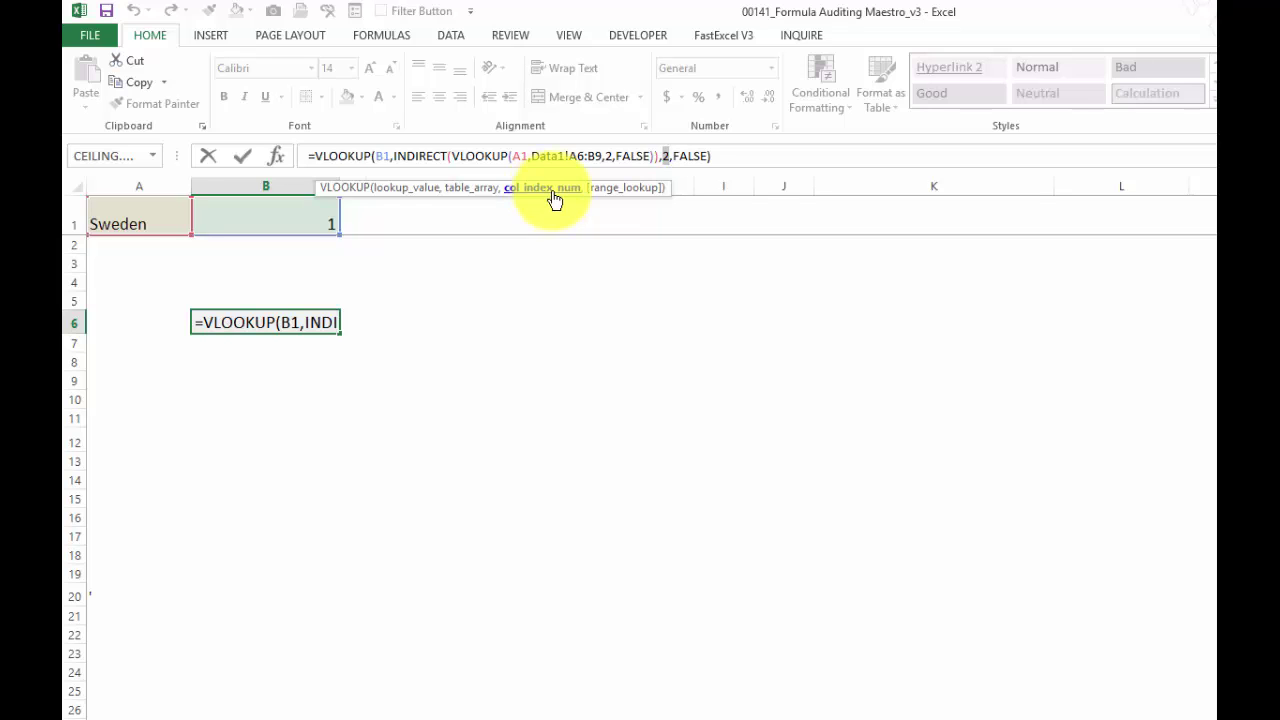
pyautogui.press('Escape')
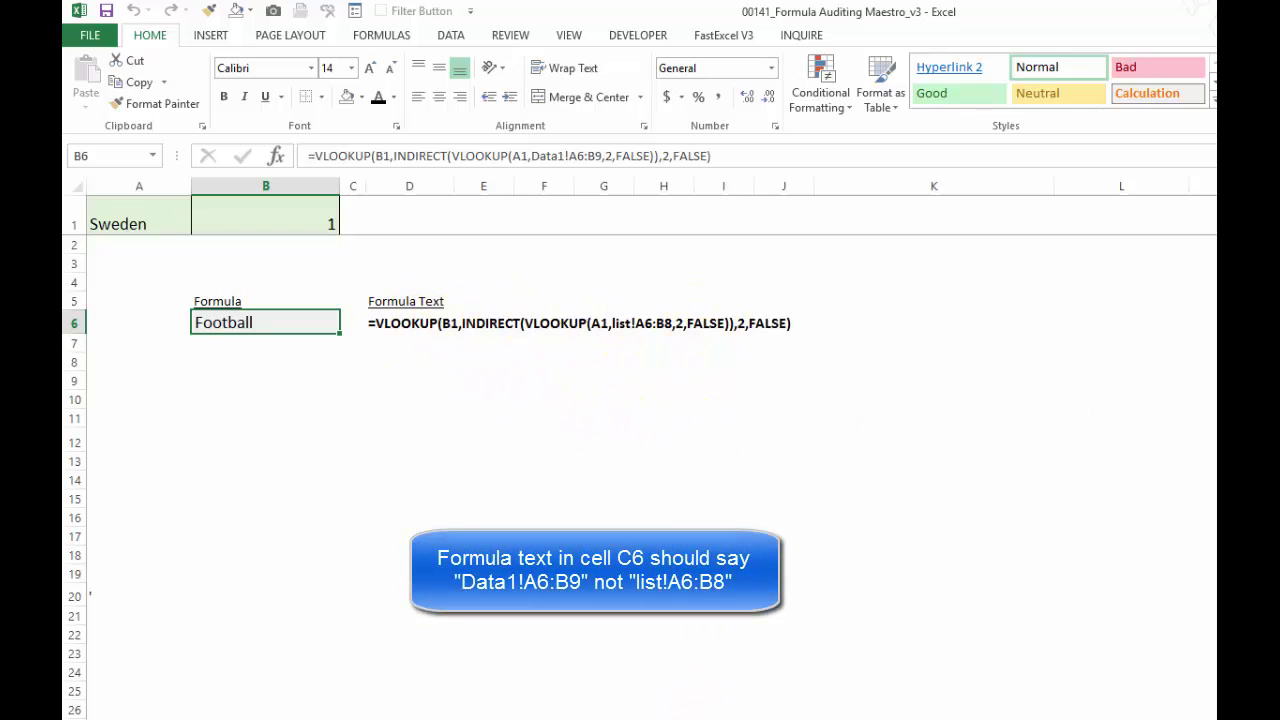
# Place the box-and-underline annotation over the INDIRECT portion of the formula text in row 6.
pyautogui.moveTo(686, 400); pyautogui.dragTo(686, 311)
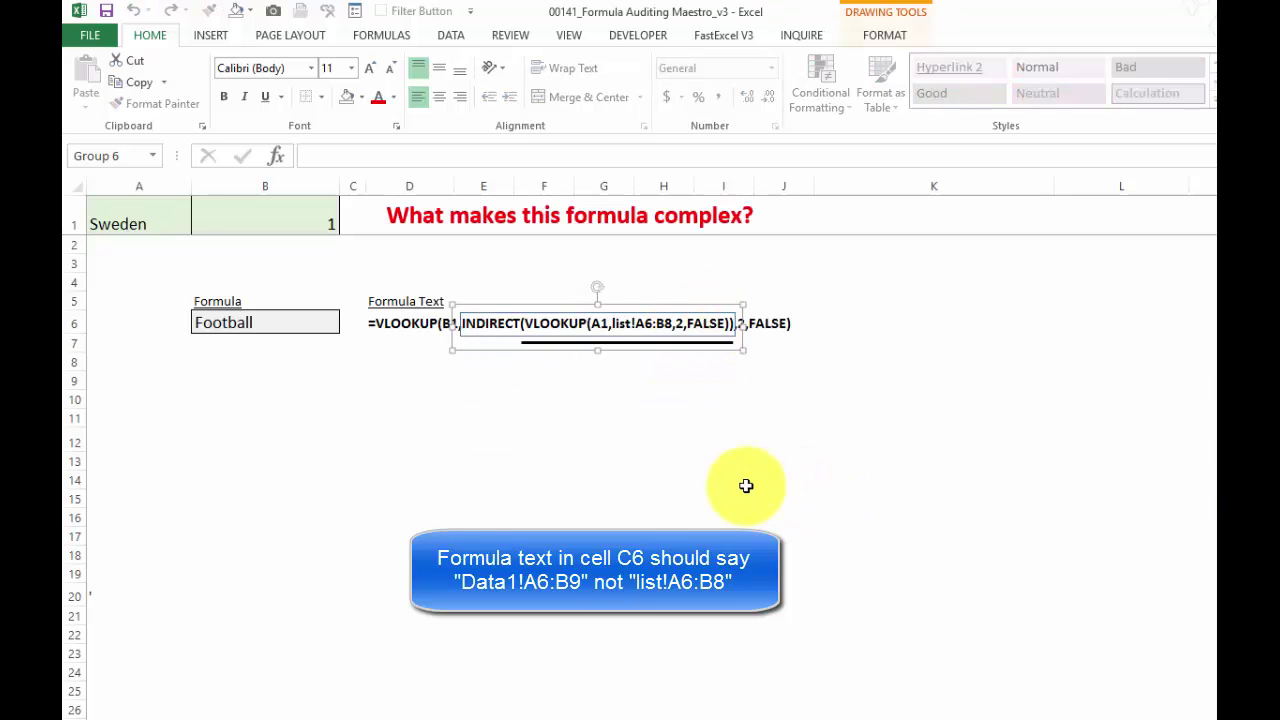
# Highlight the table array argument of the outer VLOOKUP in B6 to examine its nested INDIRECT expression.
pyautogui.click(314, 326)
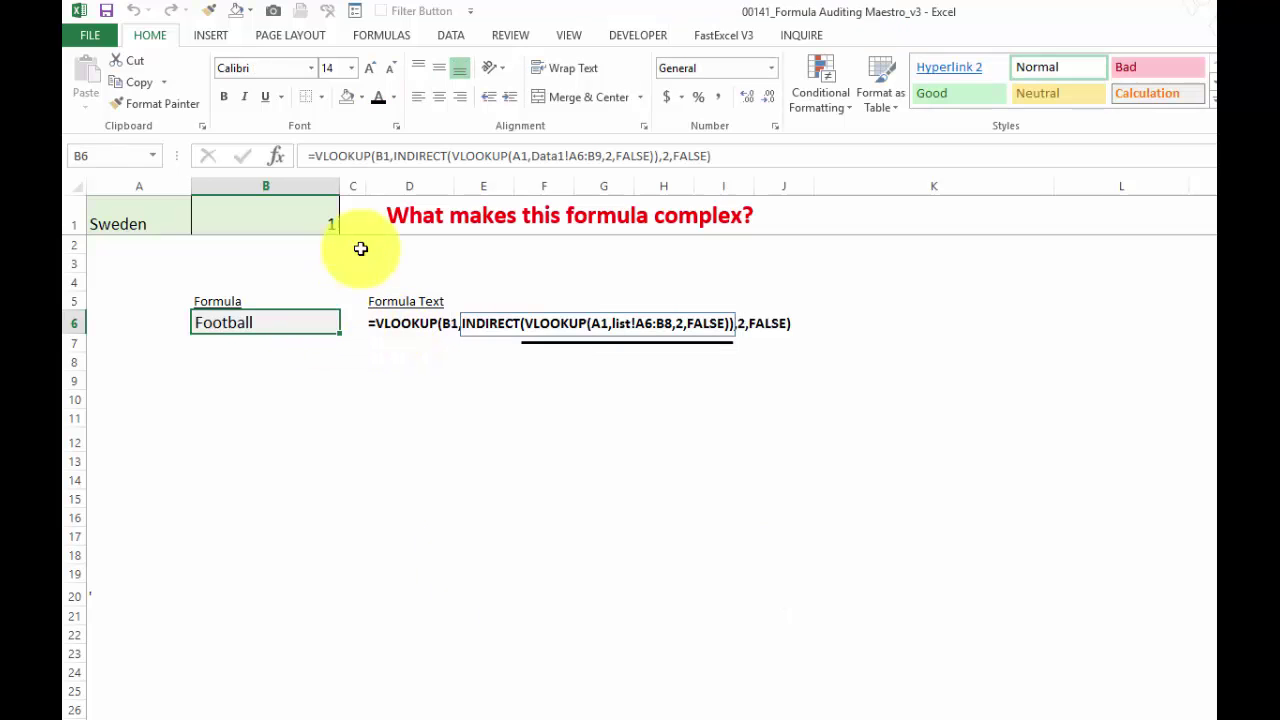
pyautogui.click(394, 158)
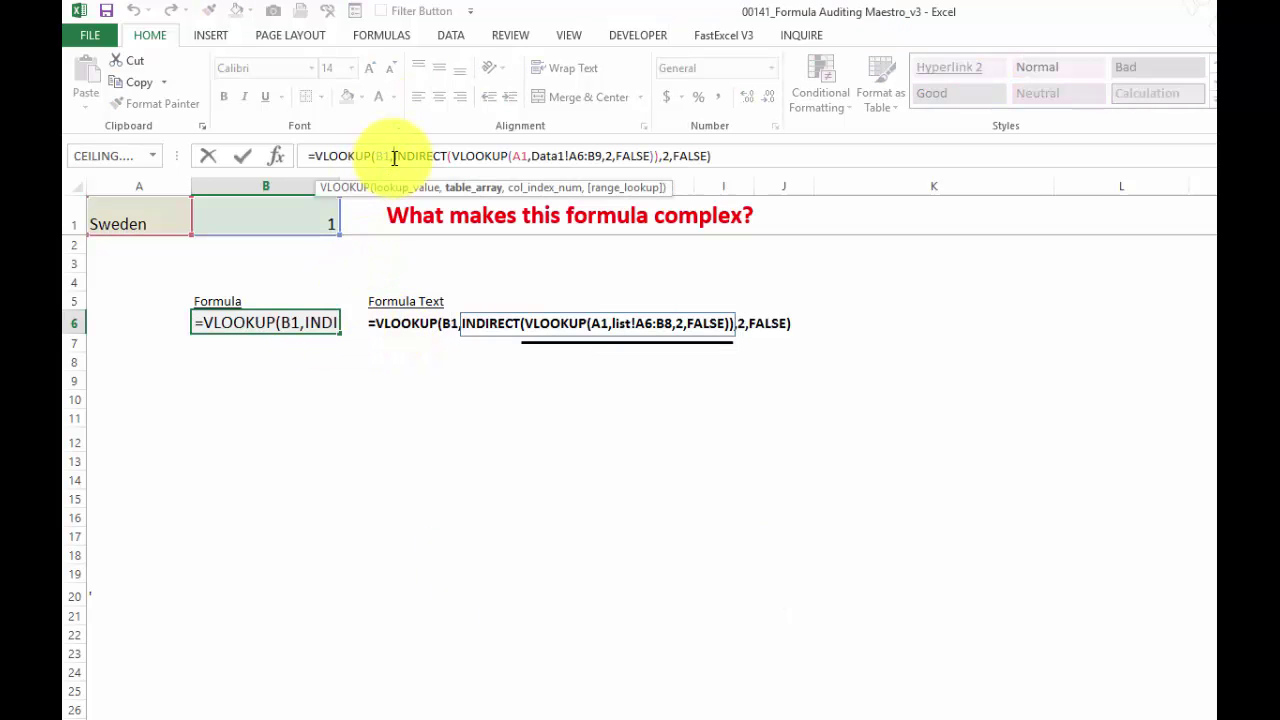
pyautogui.click(464, 189)
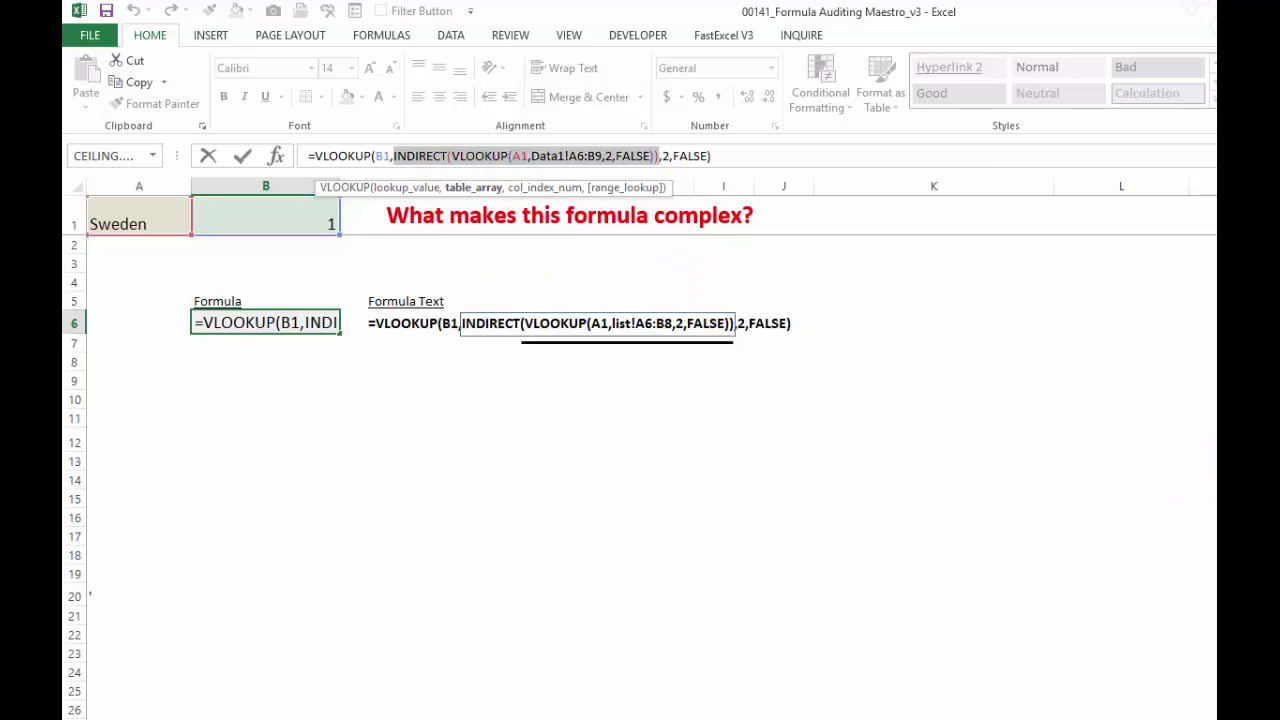
pyautogui.press('Escape')
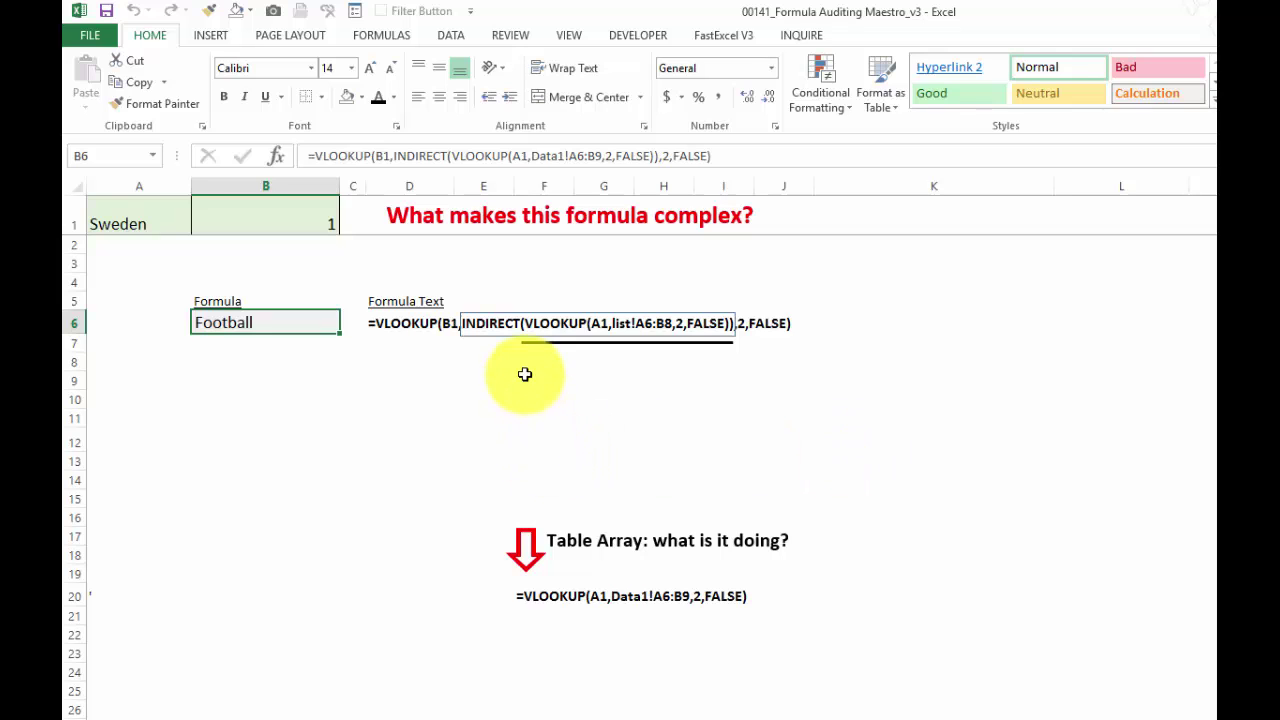
# Copy the cell formatting of B6 onto B20 with Format Painter.
pyautogui.moveTo(726, 170)
pyautogui.mouseDown()
pyautogui.moveTo(720, 250)
pyautogui.moveTo(729, 189)
pyautogui.mouseUp()
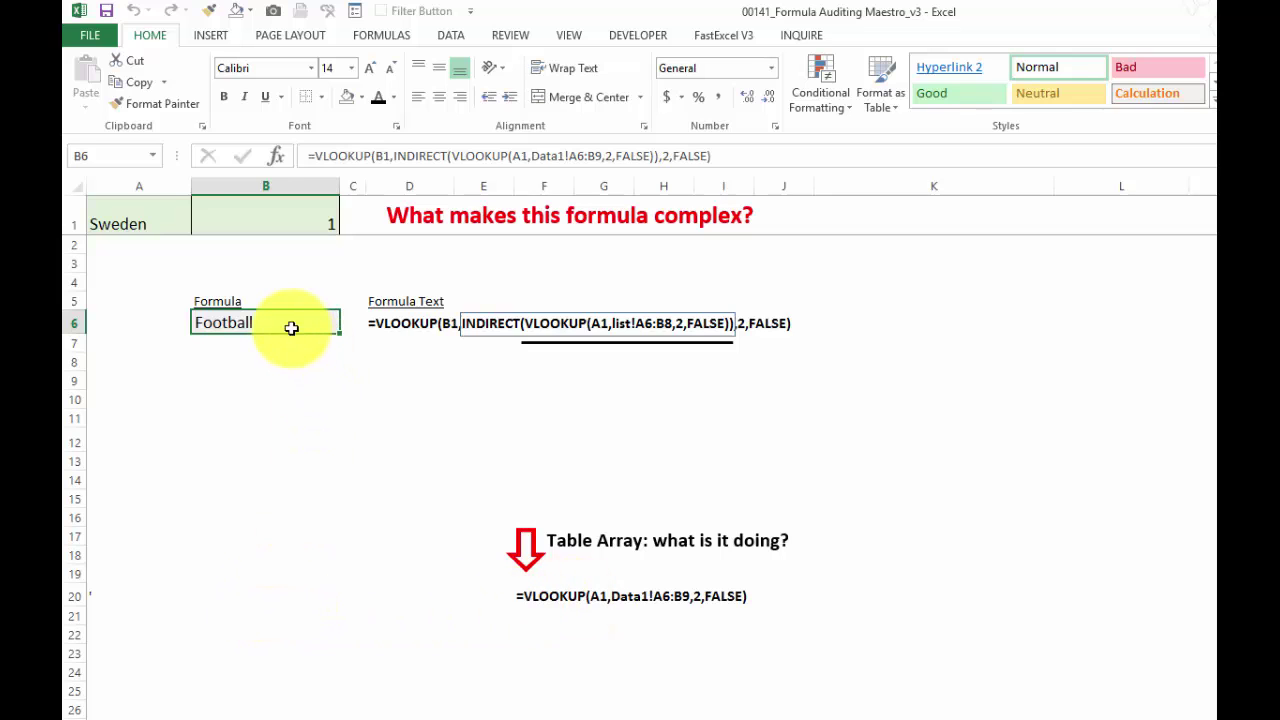
pyautogui.click(158, 104)
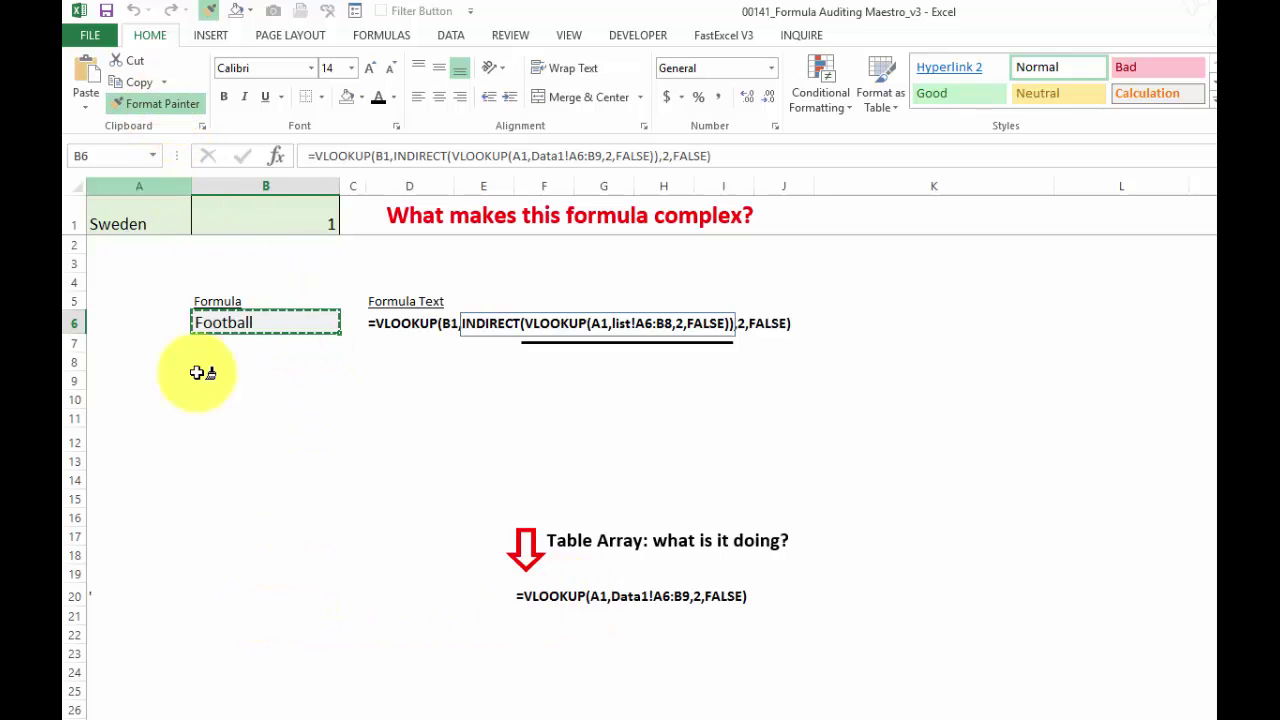
pyautogui.click(205, 595)
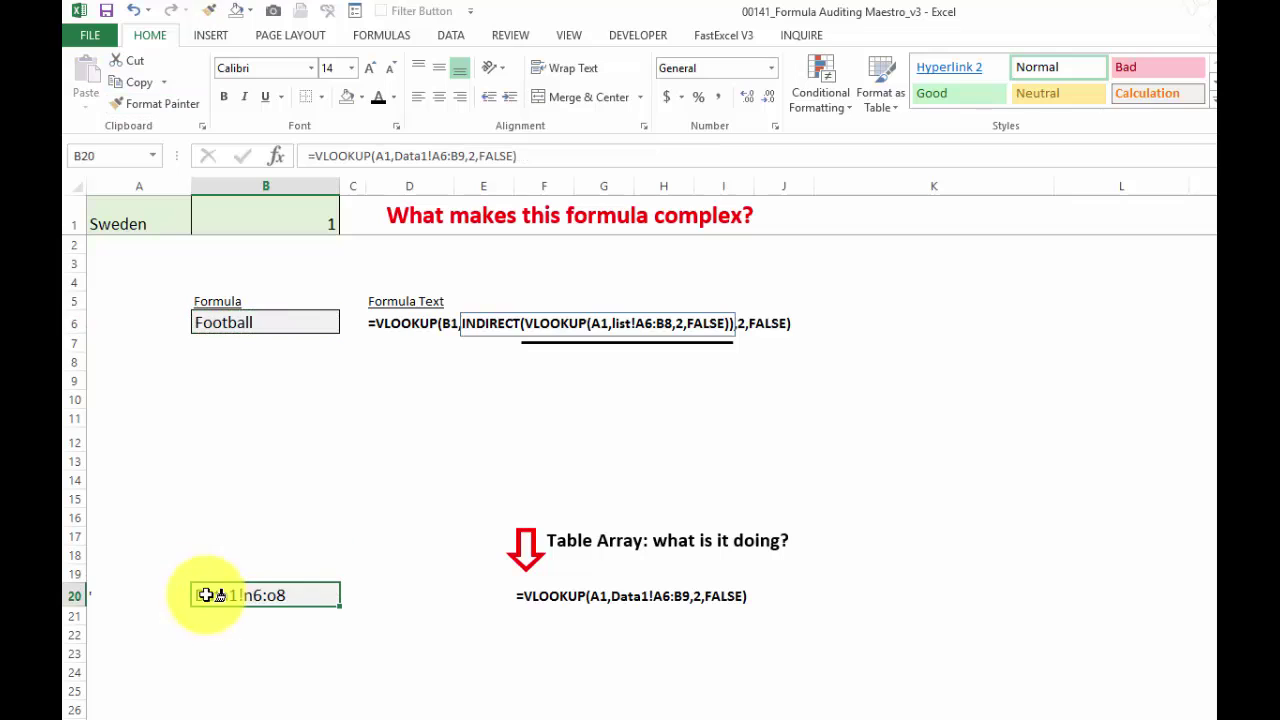
pyautogui.click(533, 342)
pyautogui.click(545, 417)
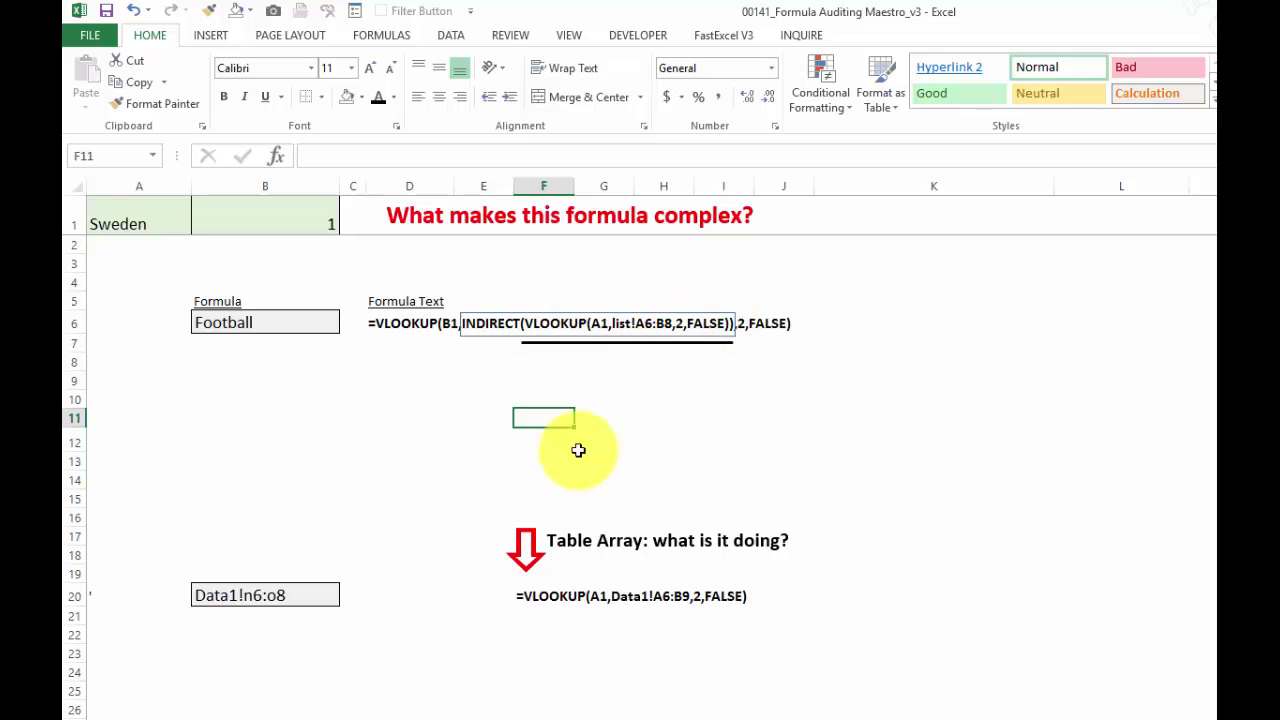
# Examine the lookup value, table array and column index arguments of the VLOOKUP formula in B20.
pyautogui.click(268, 597)
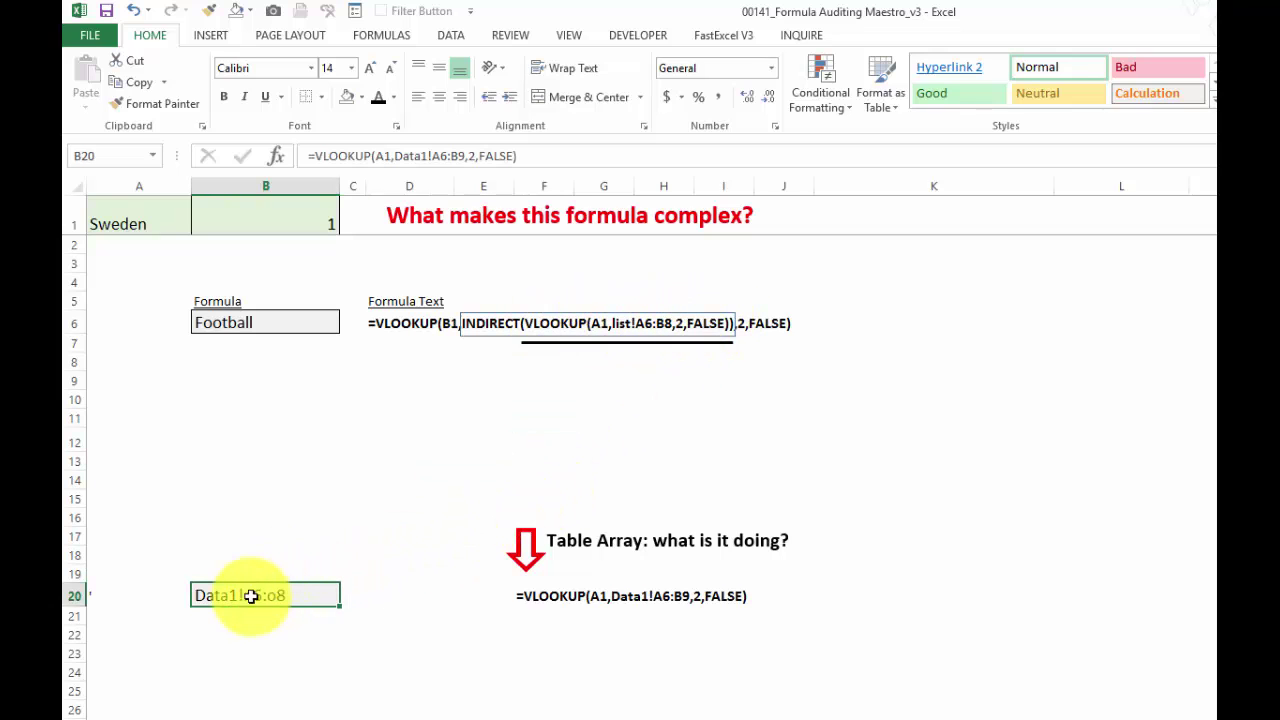
pyautogui.click(375, 160)
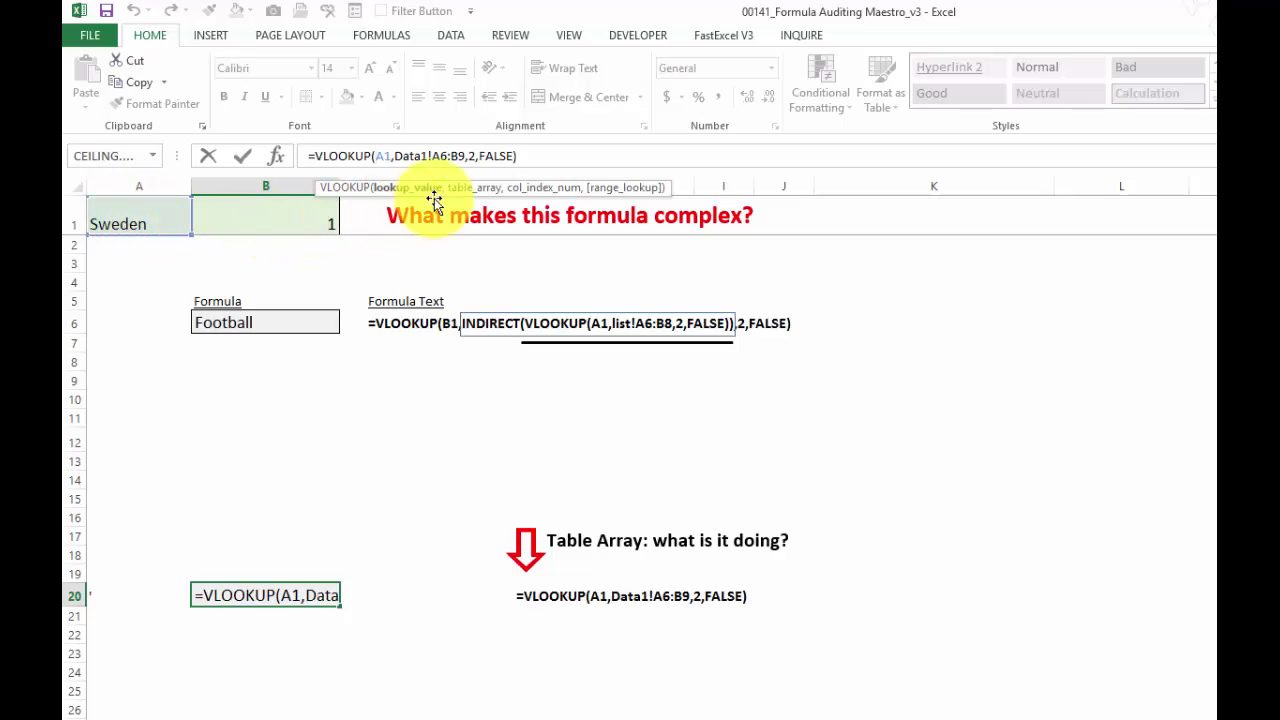
pyautogui.click(473, 190)
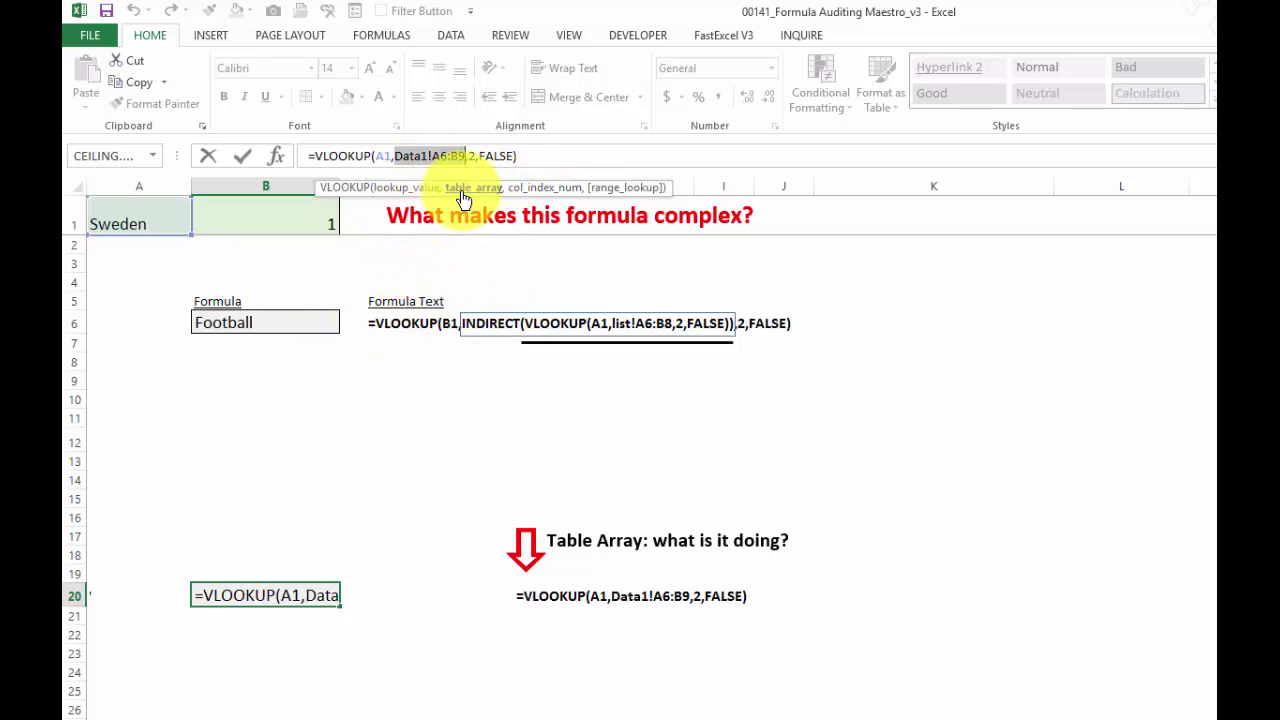
pyautogui.click(530, 192)
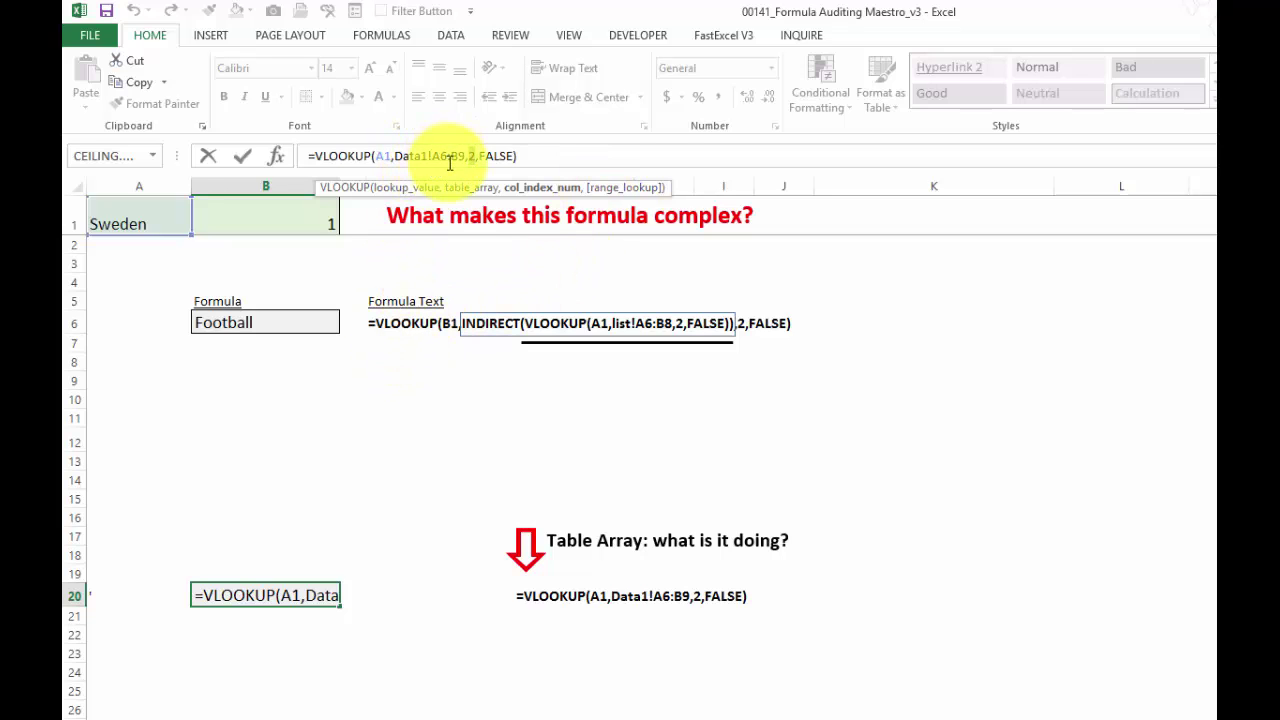
pyautogui.press('Escape')
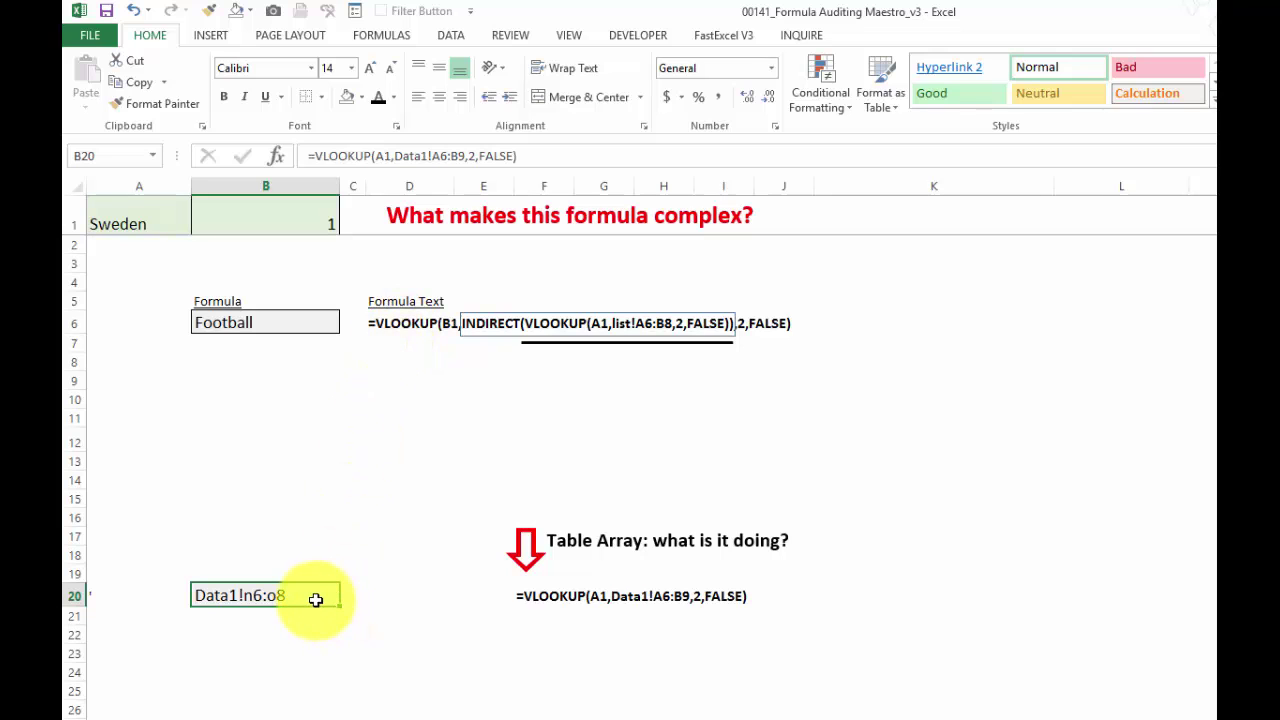
# Trace B20's lookup value and table array to A6:B9 on the Data1 sheet and inspect Sweden's range entry.
pyautogui.click(389, 155)
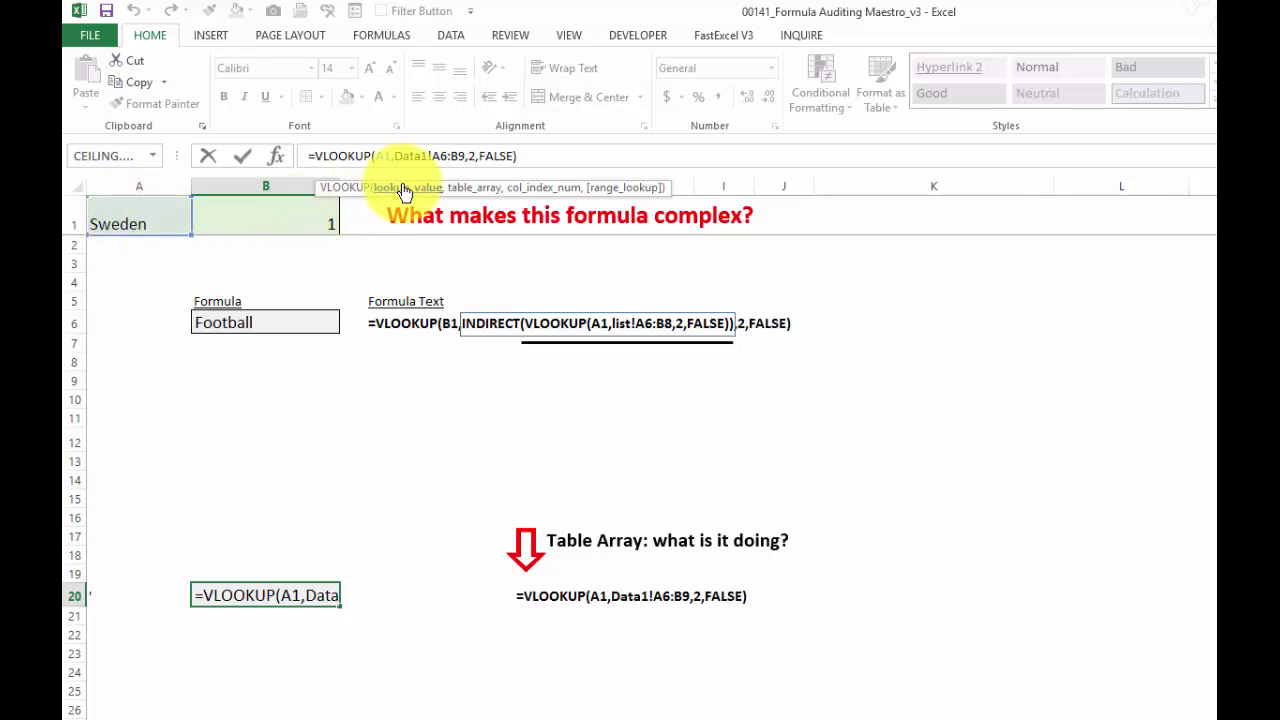
pyautogui.click(472, 187)
pyautogui.press('Escape')
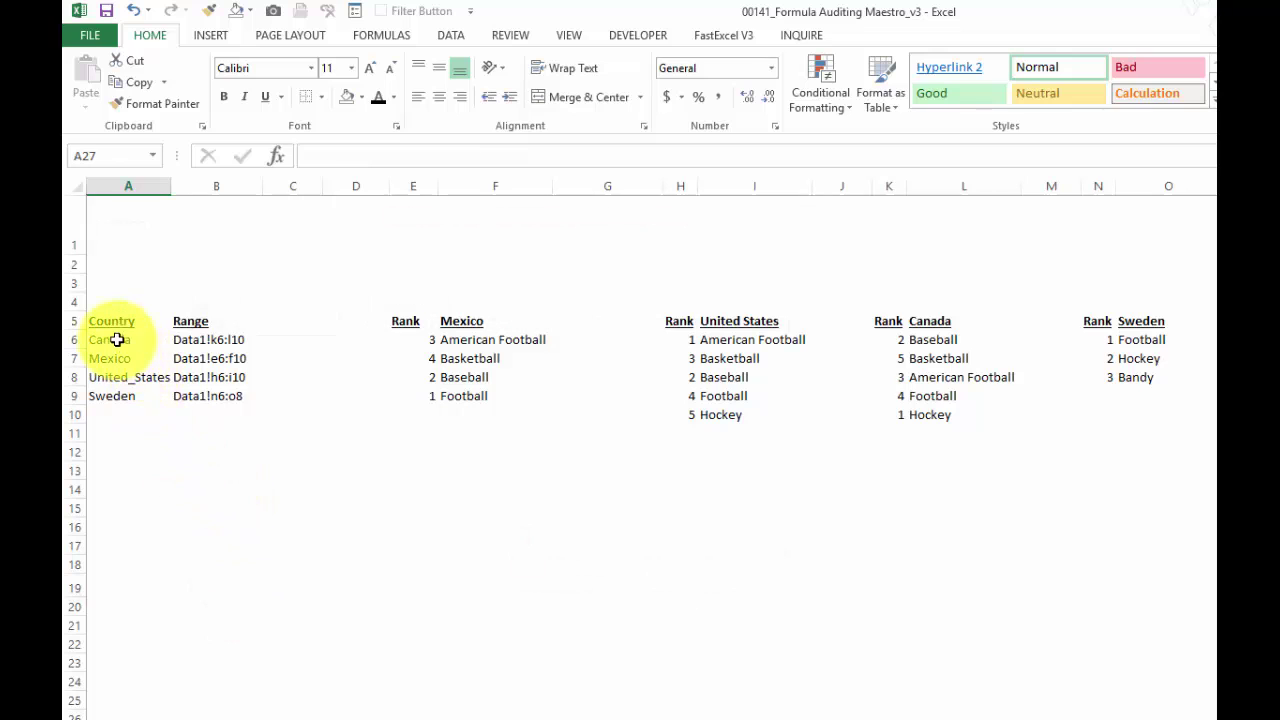
pyautogui.moveTo(117, 340); pyautogui.dragTo(177, 400)
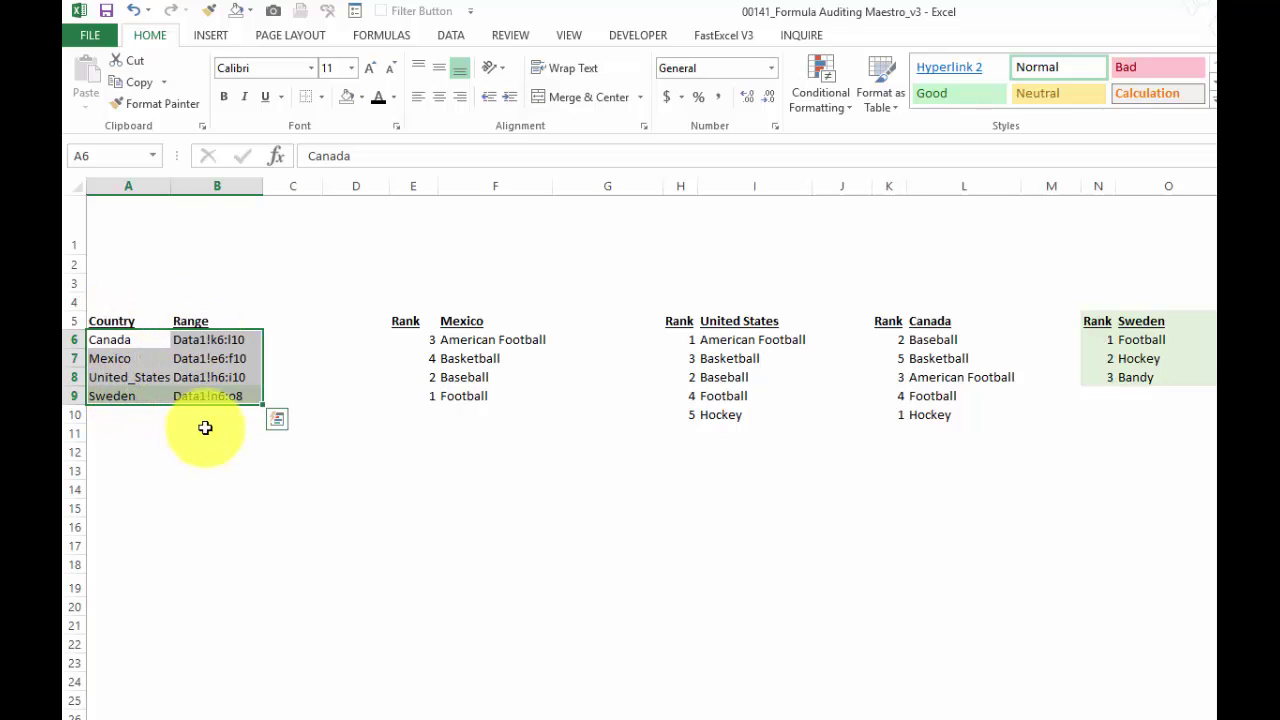
pyautogui.click(206, 396)
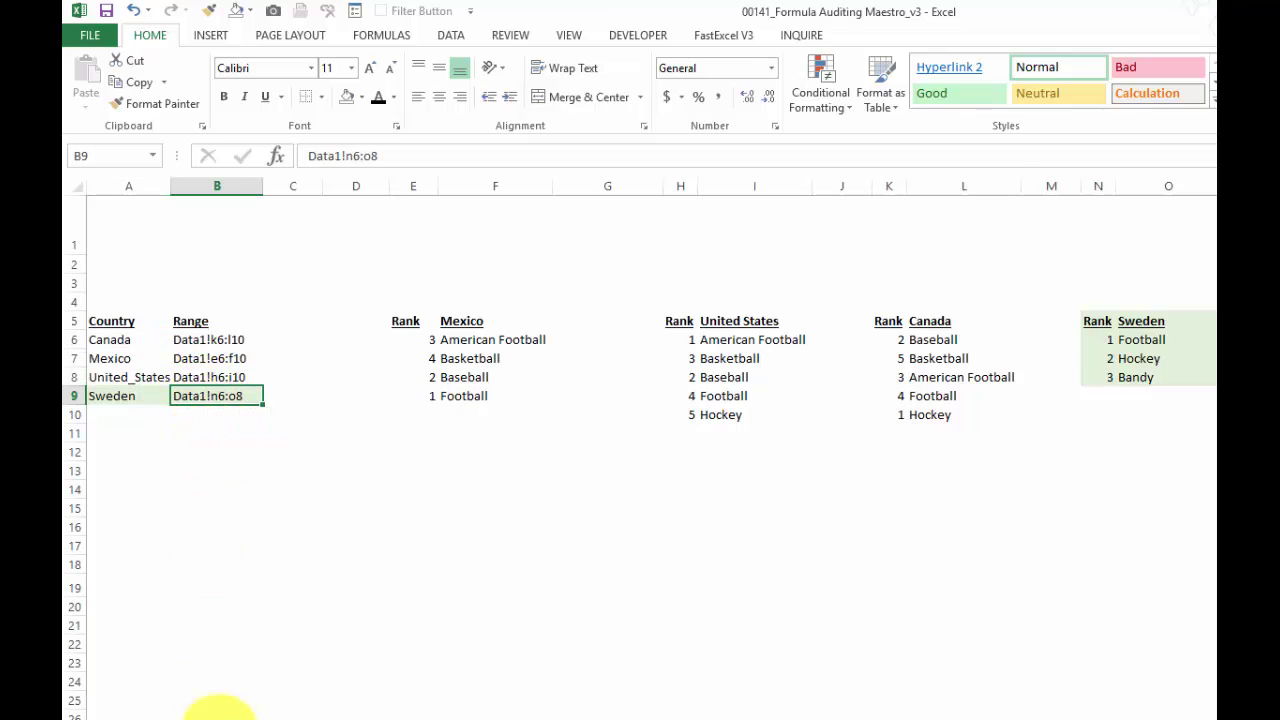
pyautogui.hotkey('ctrl', 'pageup')
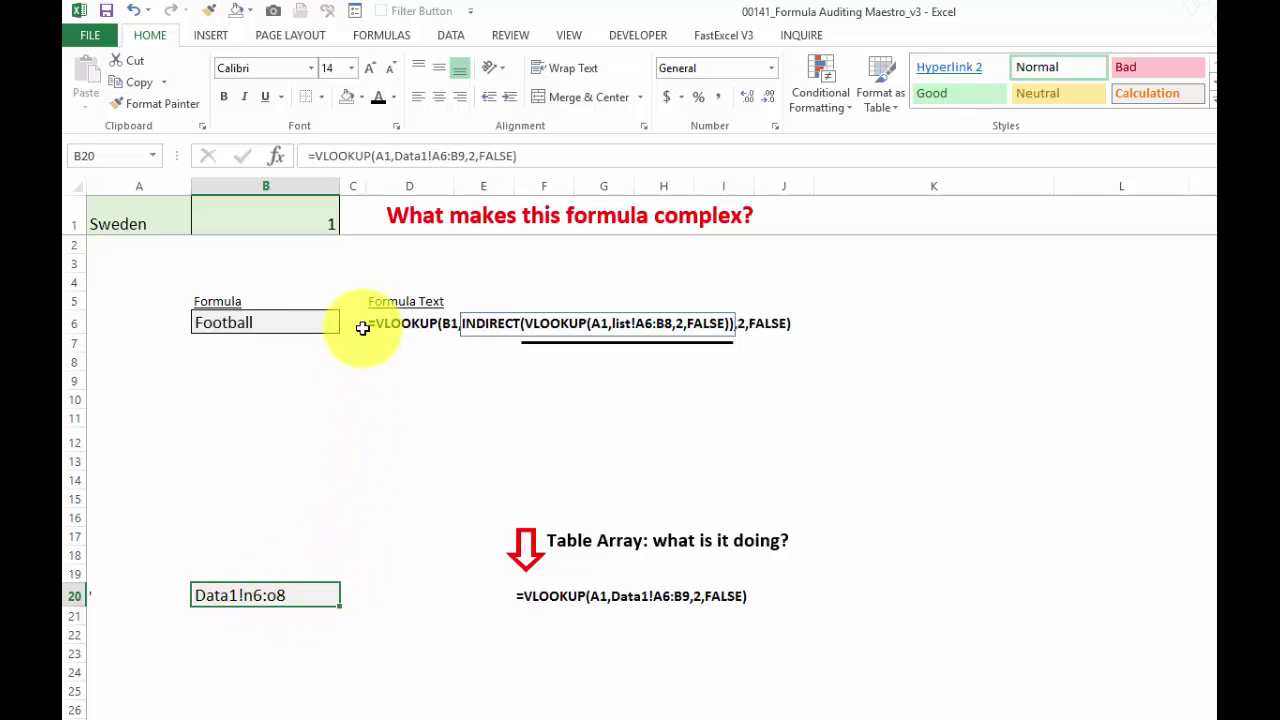
# Examine the nested INDIRECT and VLOOKUP in B6, and select Sweden's rank table N6:O8 on the Data1 sheet.
pyautogui.click(309, 326)
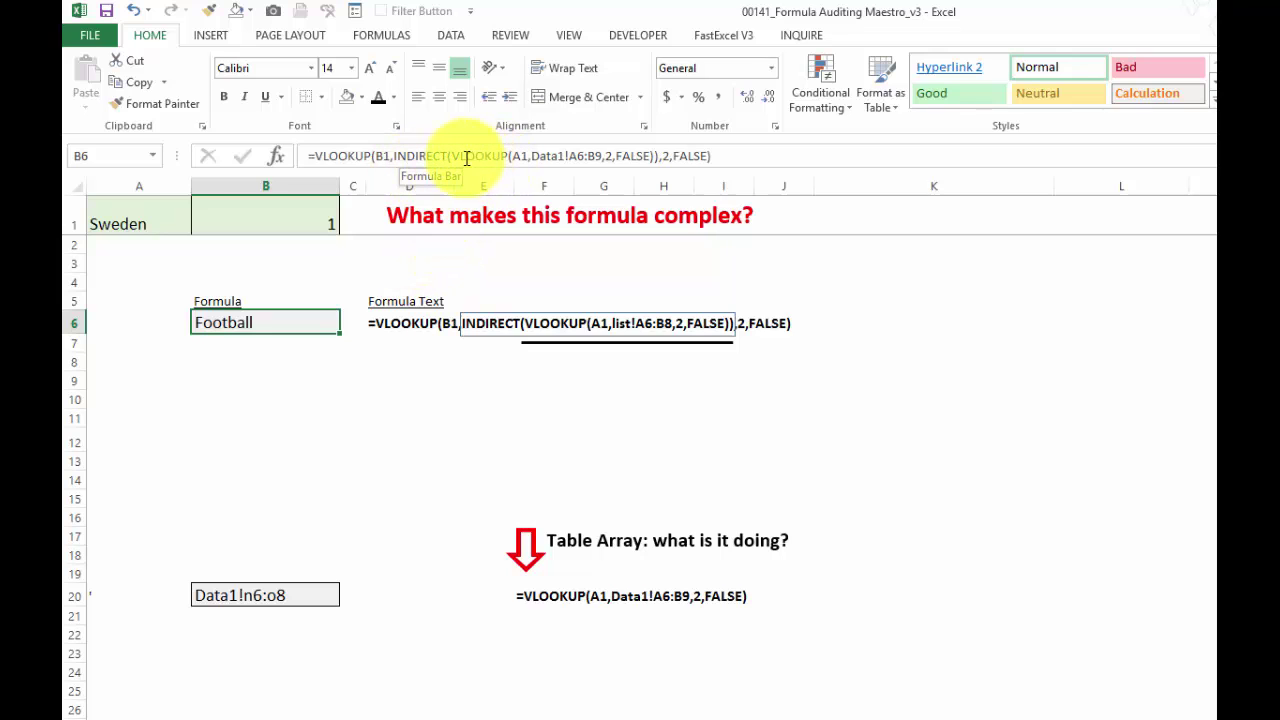
pyautogui.click(508, 157)
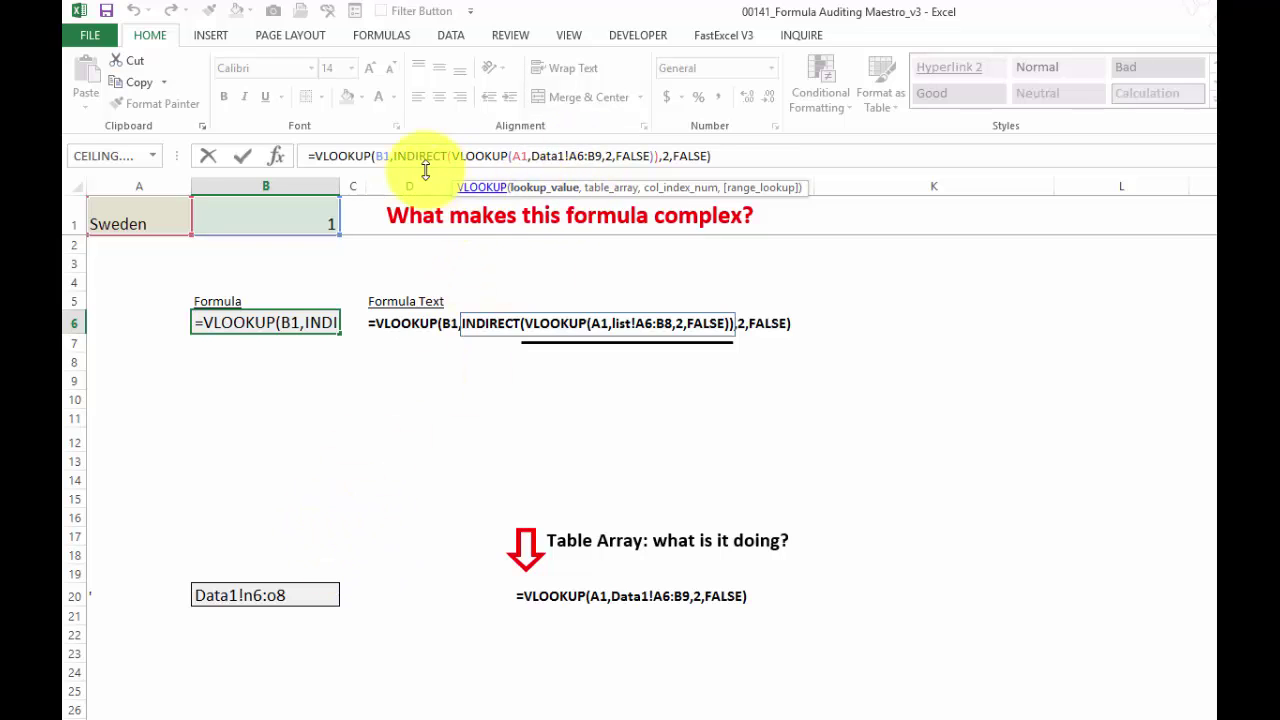
pyautogui.click(396, 156)
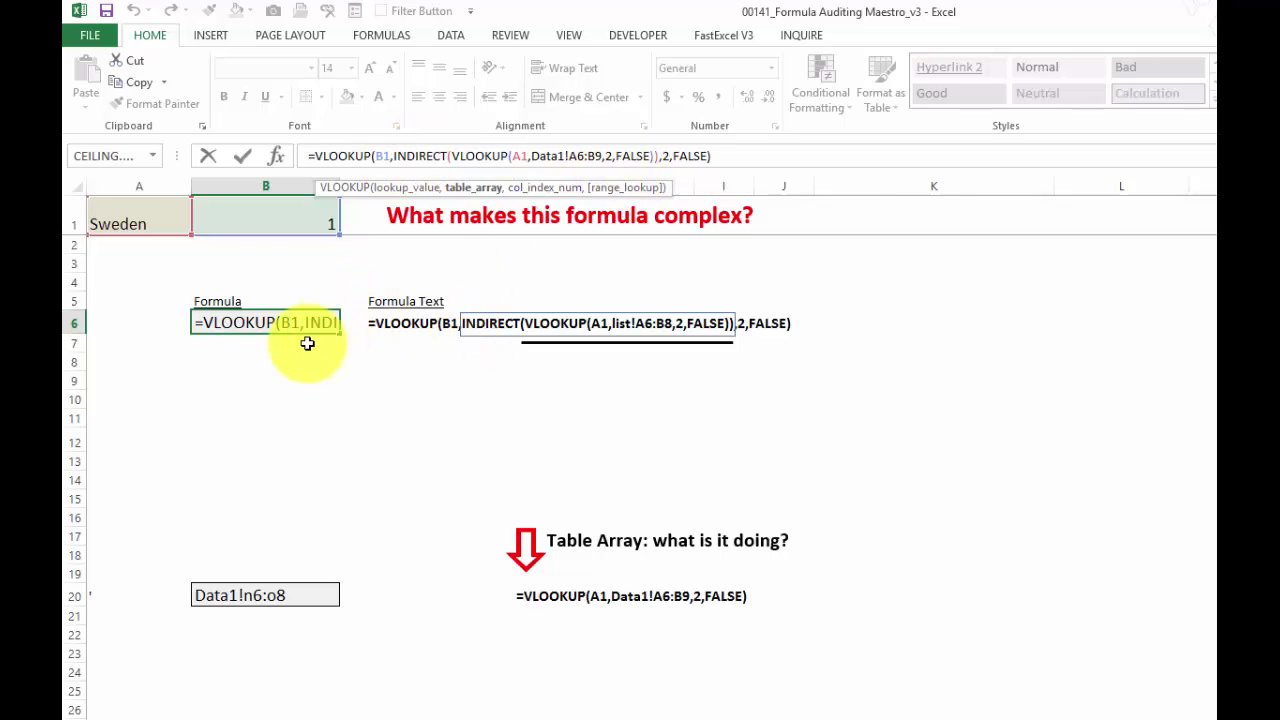
pyautogui.press('Escape')
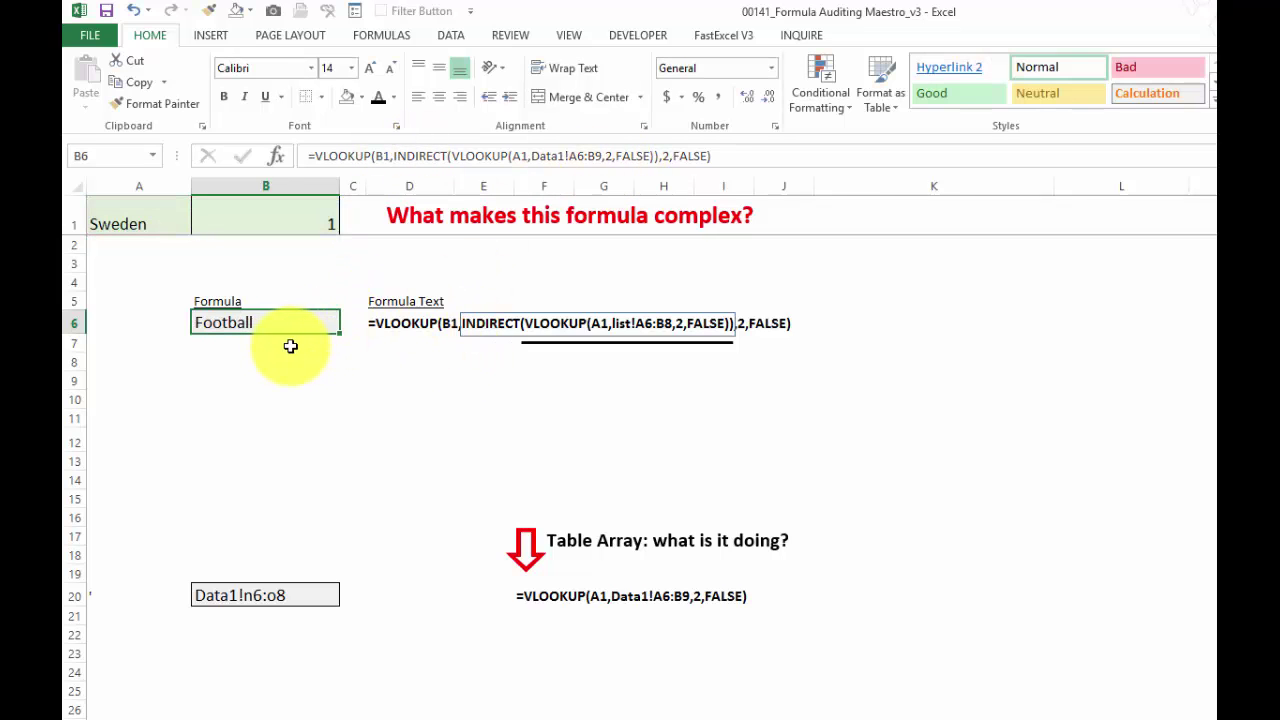
pyautogui.hotkey('ctrl', 'pagedown')
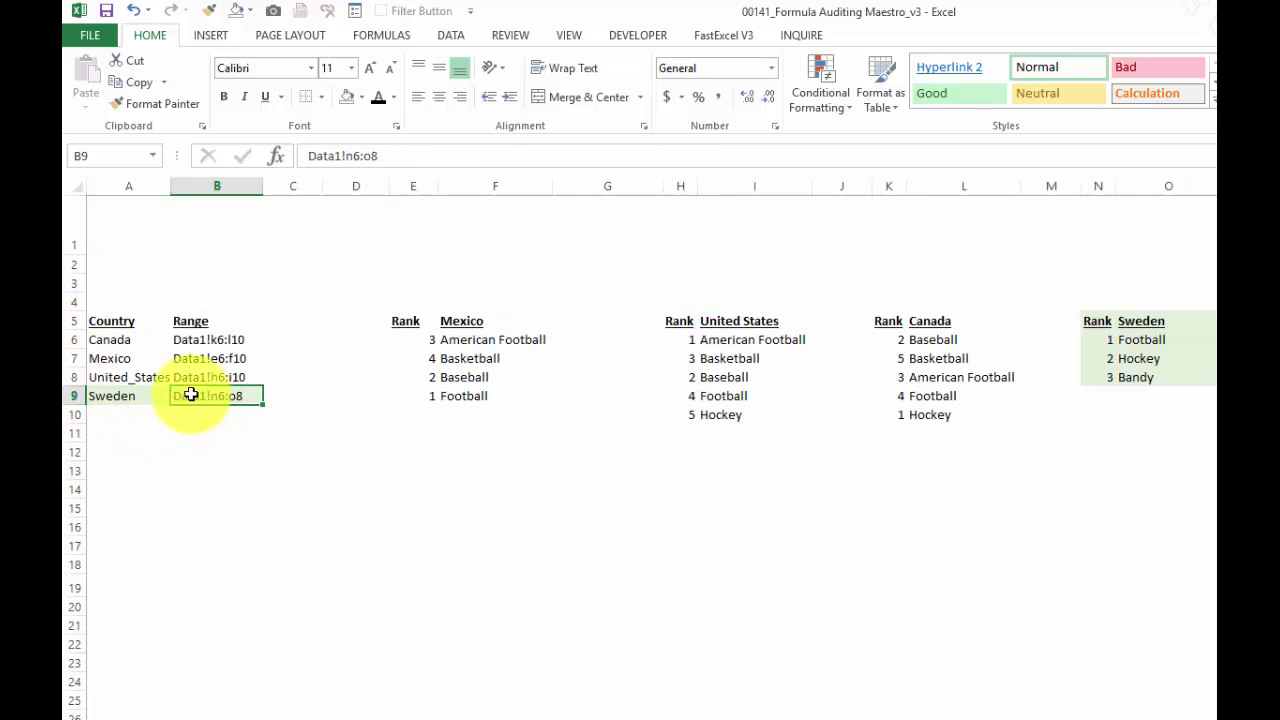
pyautogui.moveTo(1097, 338); pyautogui.dragTo(1133, 383)
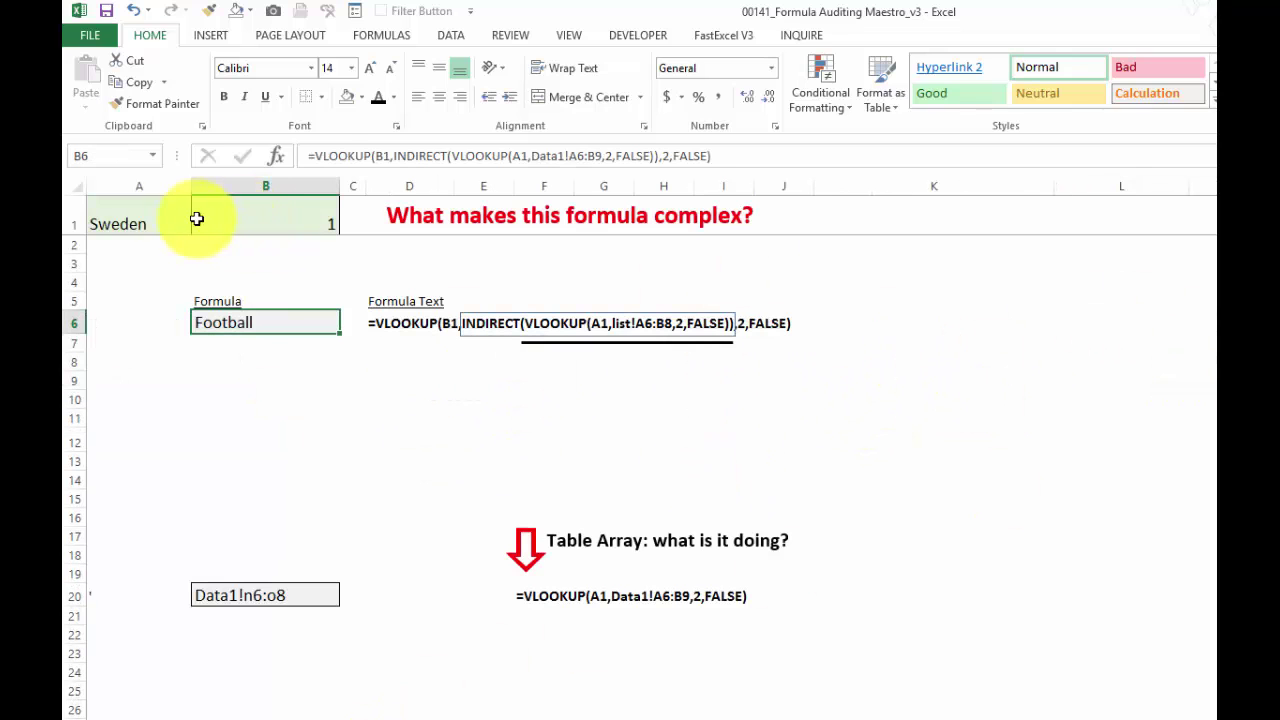
# Change the country in A1 to Mexico.
pyautogui.click(190, 224)
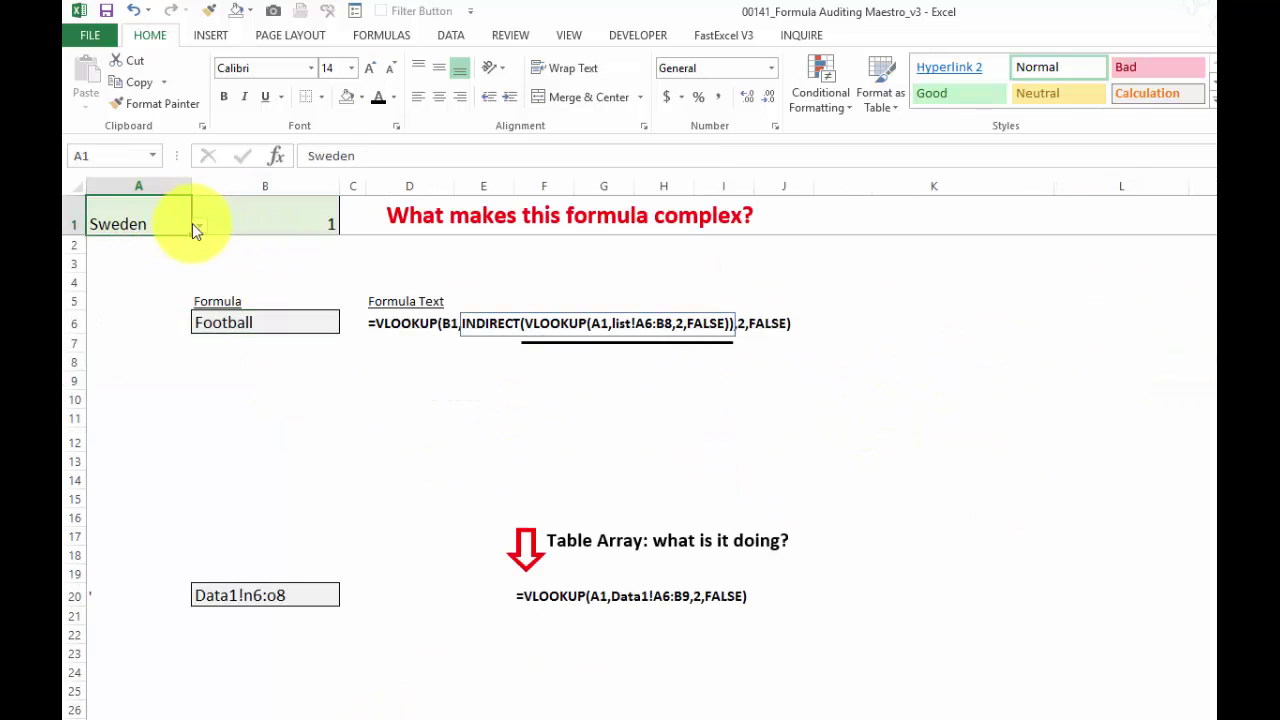
pyautogui.click(199, 225)
pyautogui.click(181, 244)
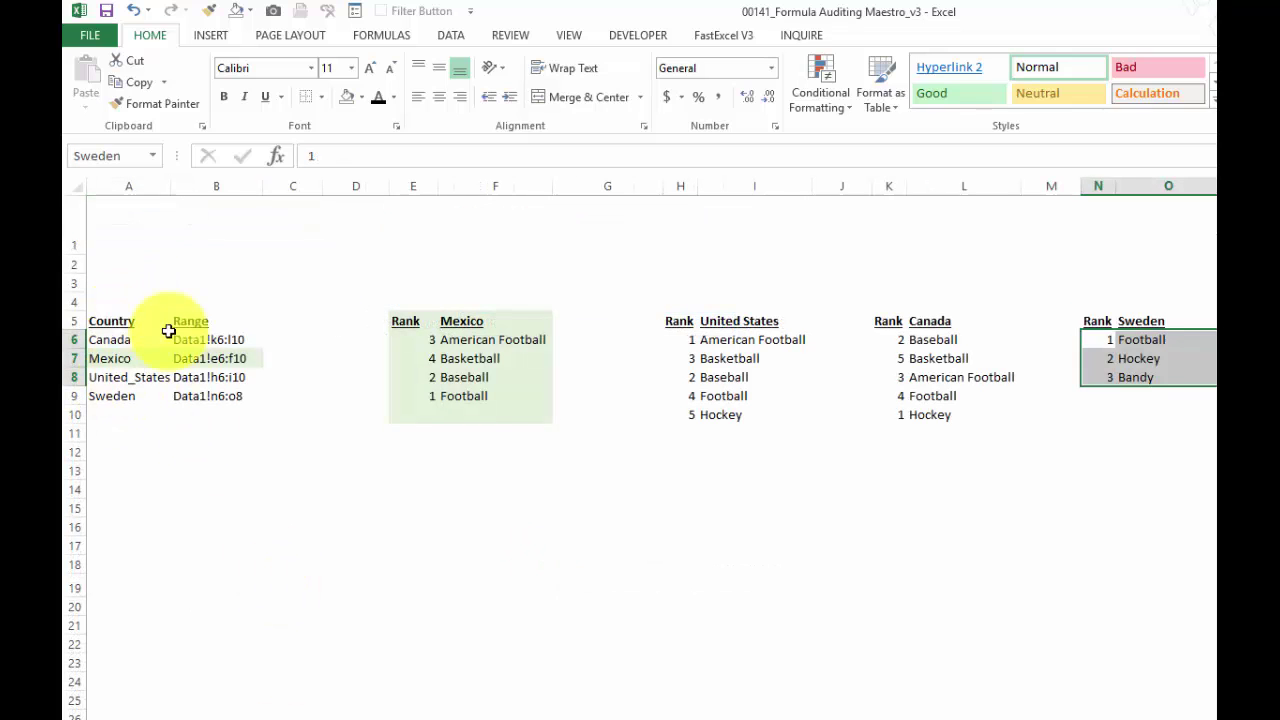
# On the Data1 sheet, inspect Mexico's range entry in B7 and select its rank table E6:F10.
pyautogui.click(216, 357)
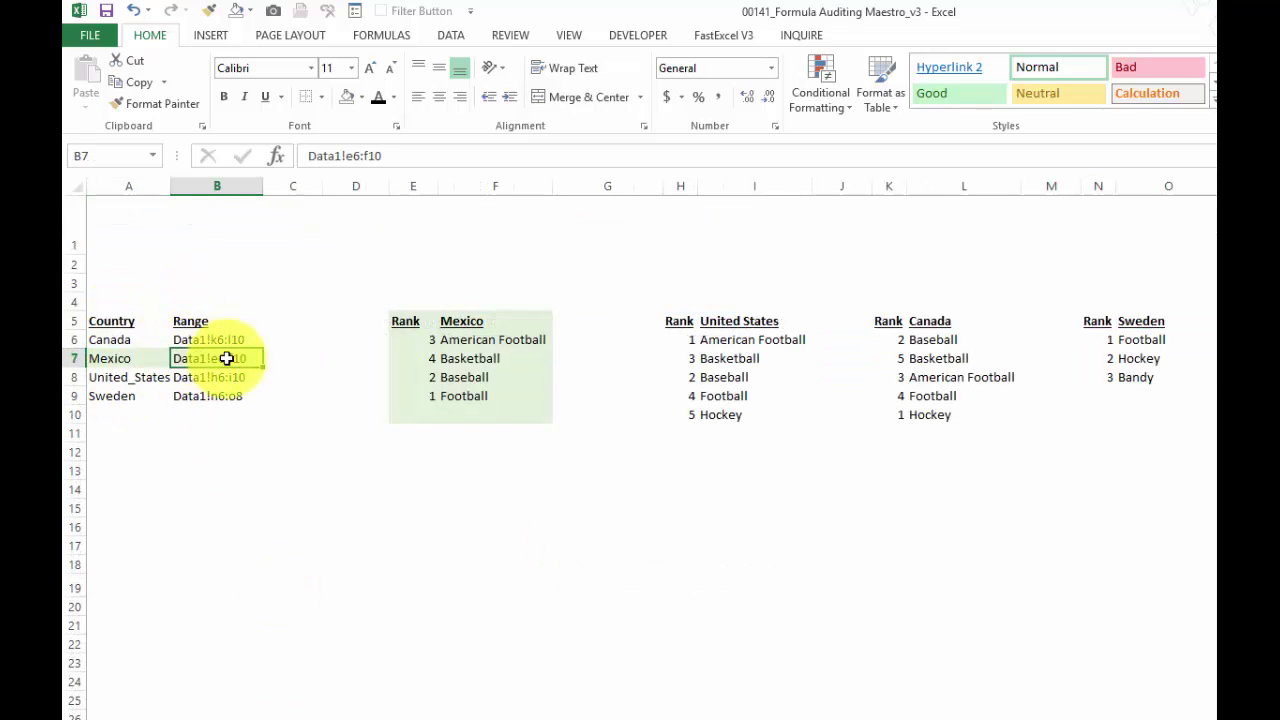
pyautogui.moveTo(421, 340); pyautogui.dragTo(436, 412)
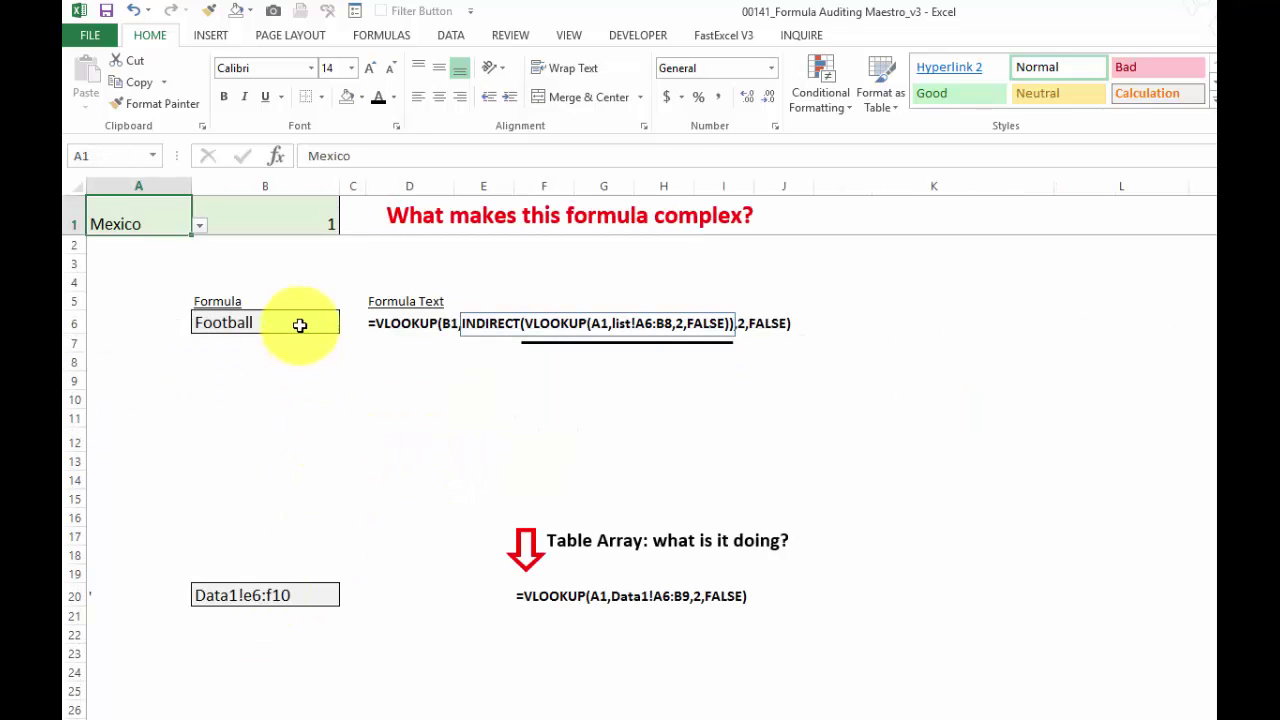
# Check B6's lookup value and trace rank 1 through Mexico's rank and sport columns on the Data1 sheet.
pyautogui.click(300, 323)
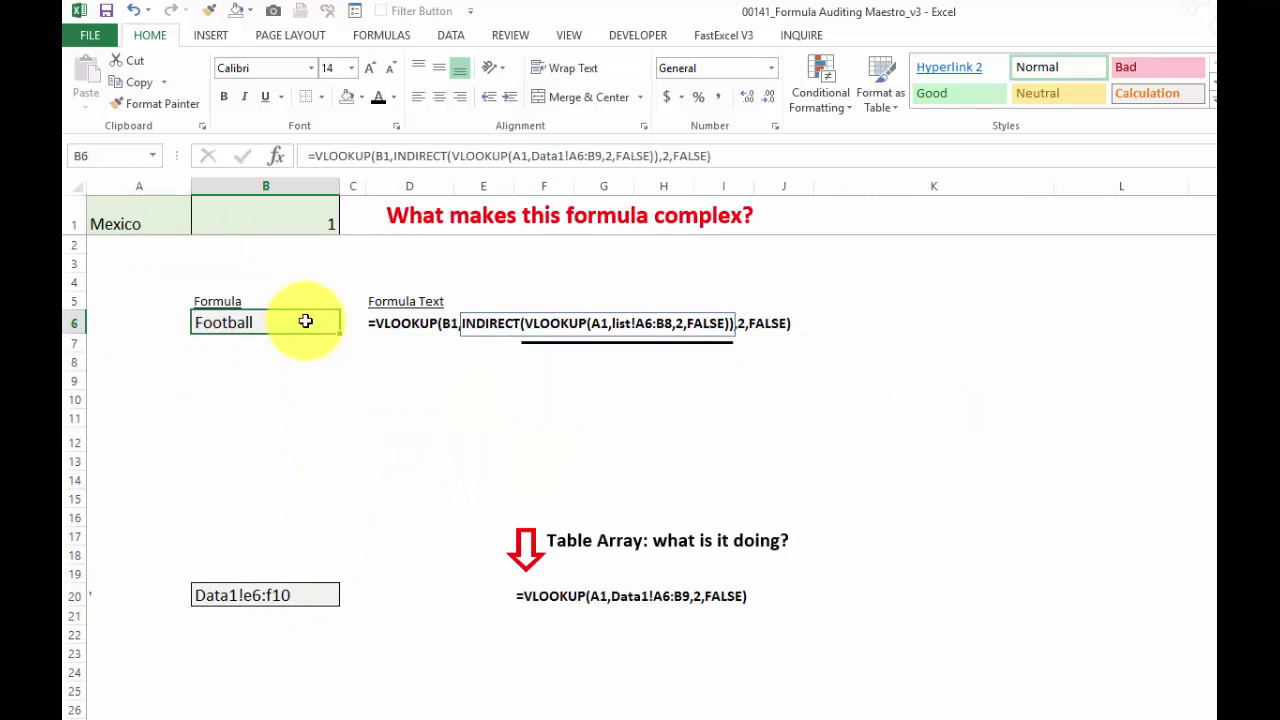
pyautogui.click(388, 157)
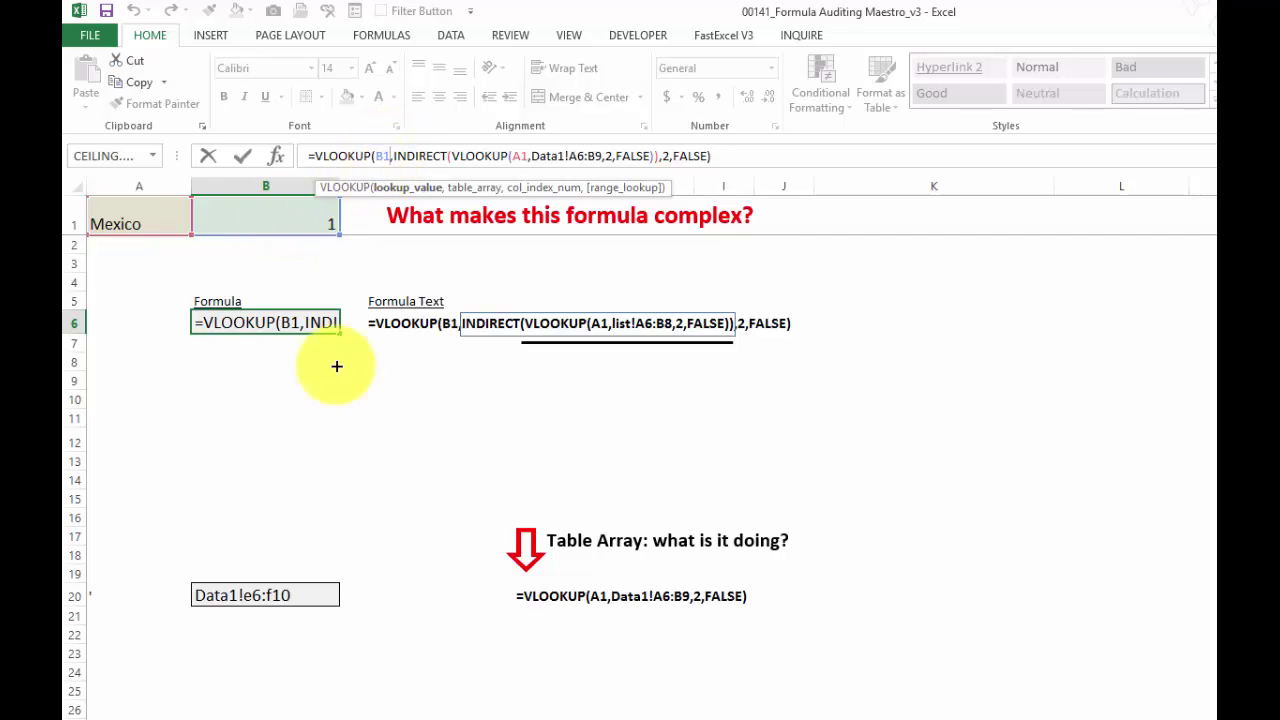
pyautogui.press('Escape')
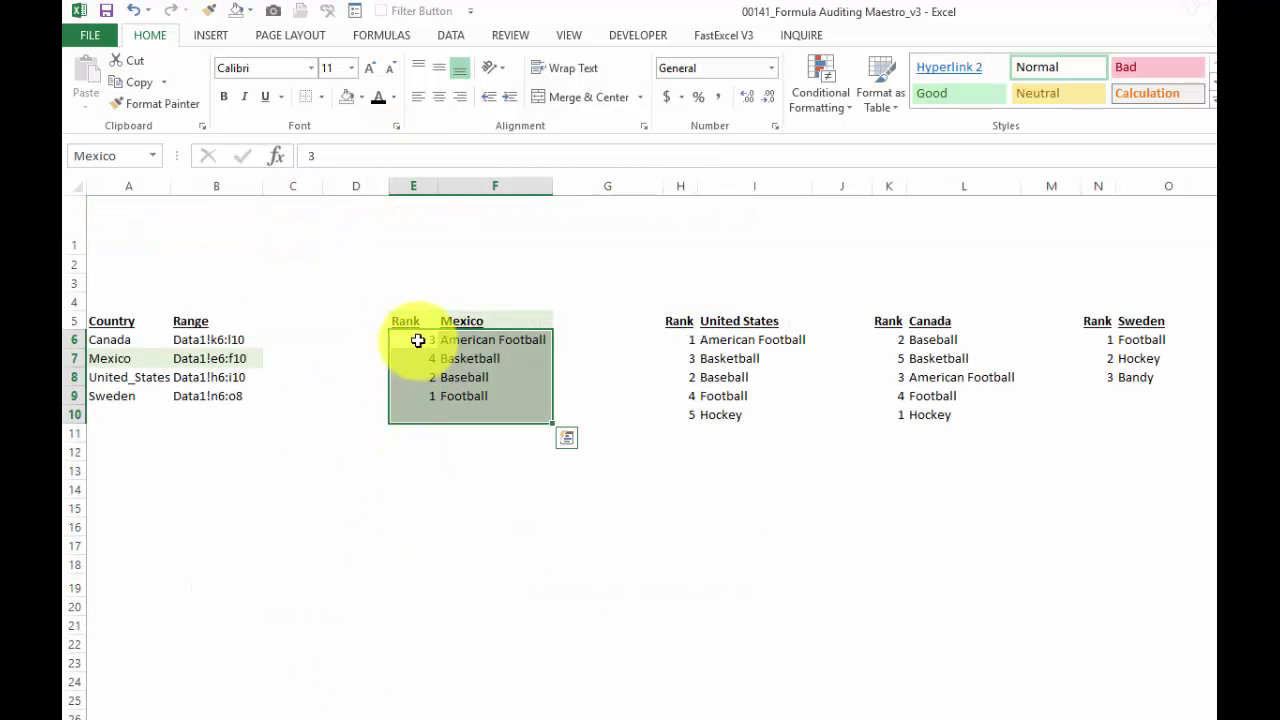
pyautogui.moveTo(414, 337); pyautogui.dragTo(420, 414)
pyautogui.moveTo(471, 337); pyautogui.dragTo(469, 420)
pyautogui.click(454, 396)
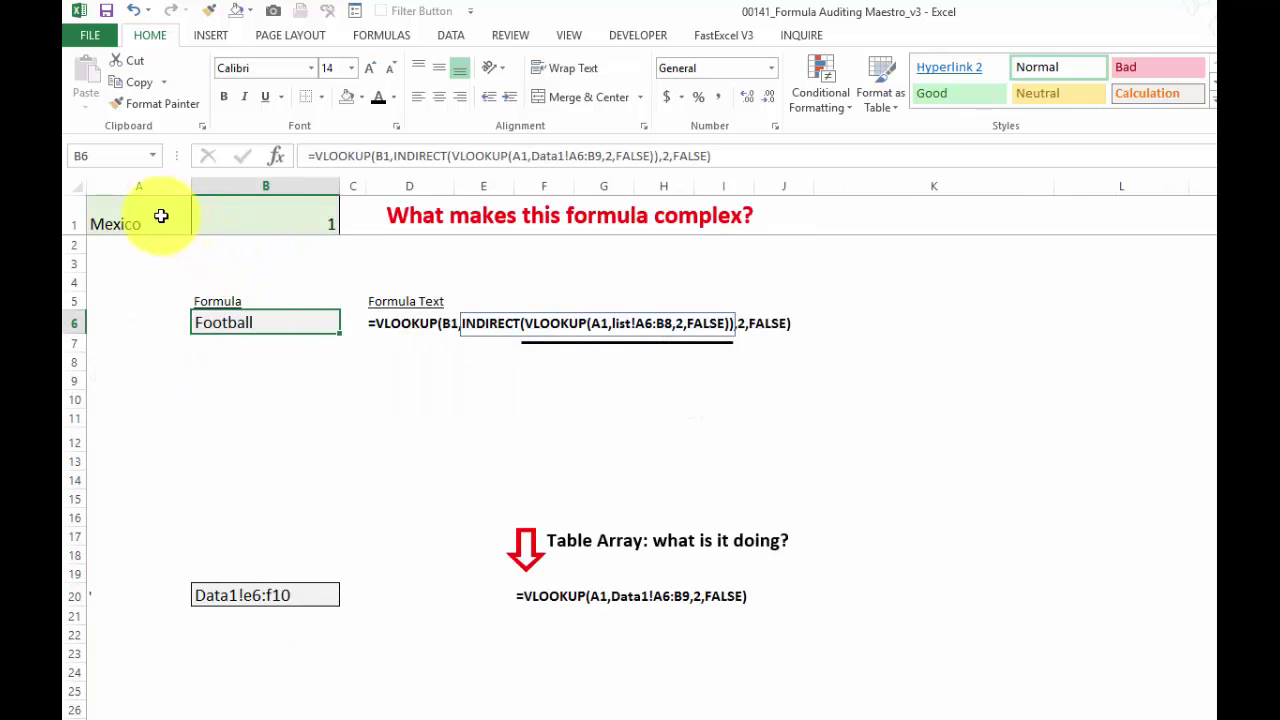
# Change the country in A1 to Canada, and trace its range entry in B6 to the rank table K6:L10 on the Data1 sheet.
pyautogui.click(163, 211)
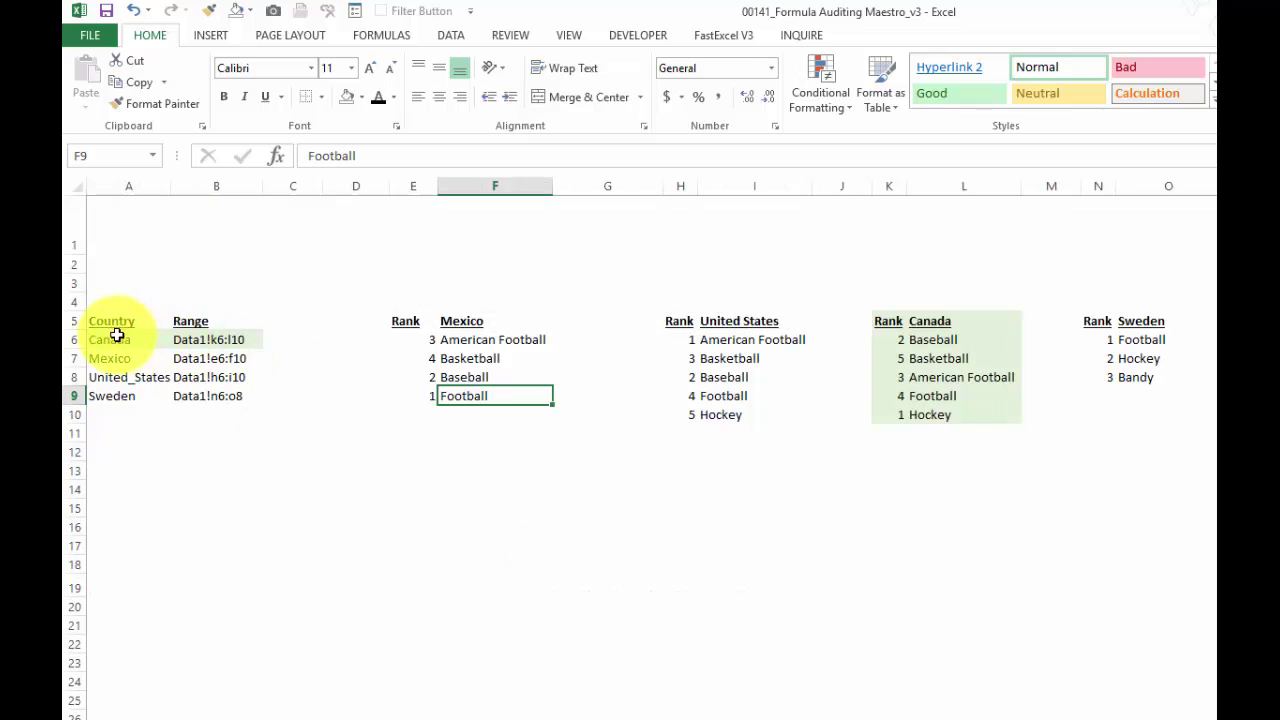
pyautogui.moveTo(114, 337); pyautogui.dragTo(121, 400)
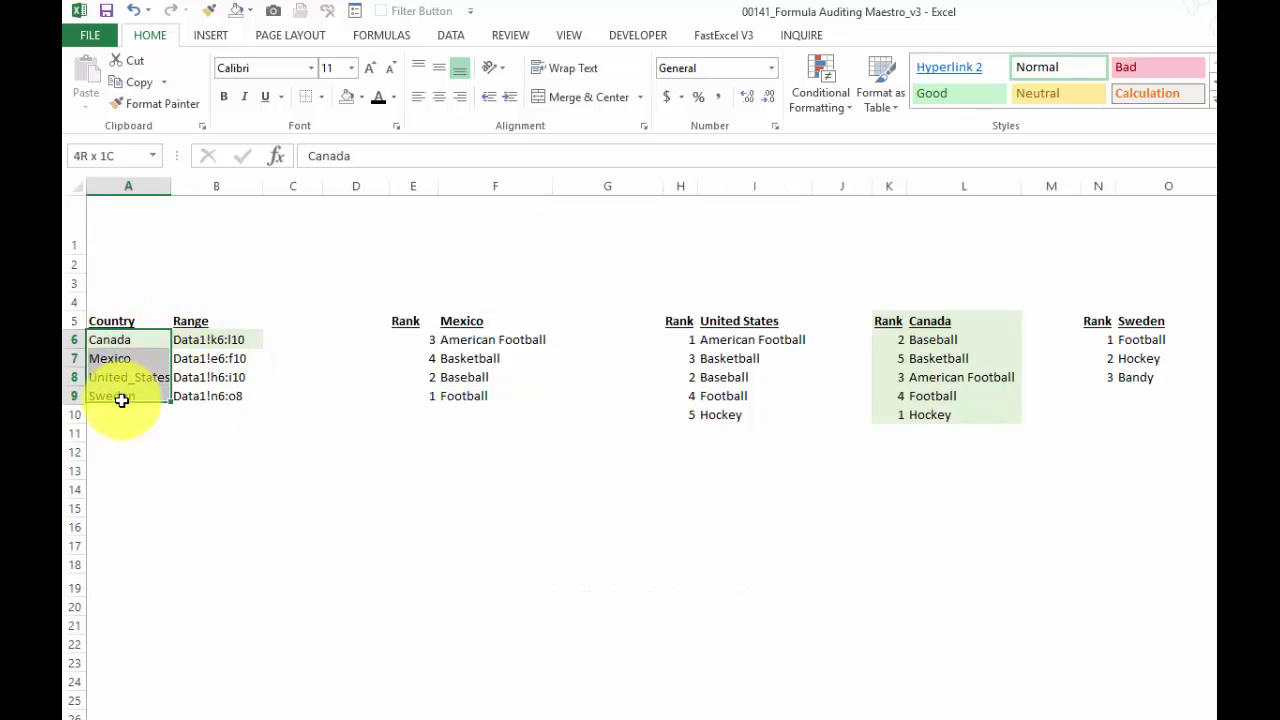
pyautogui.click(195, 339)
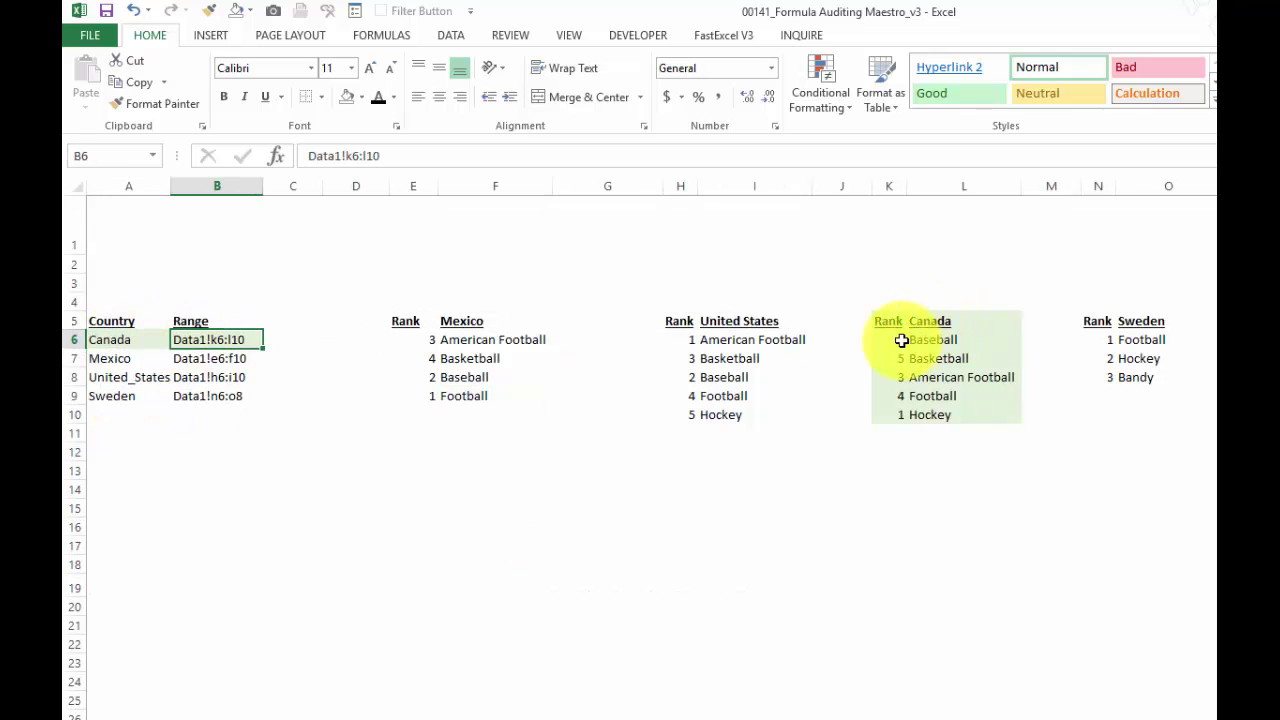
pyautogui.moveTo(901, 340); pyautogui.dragTo(941, 417)
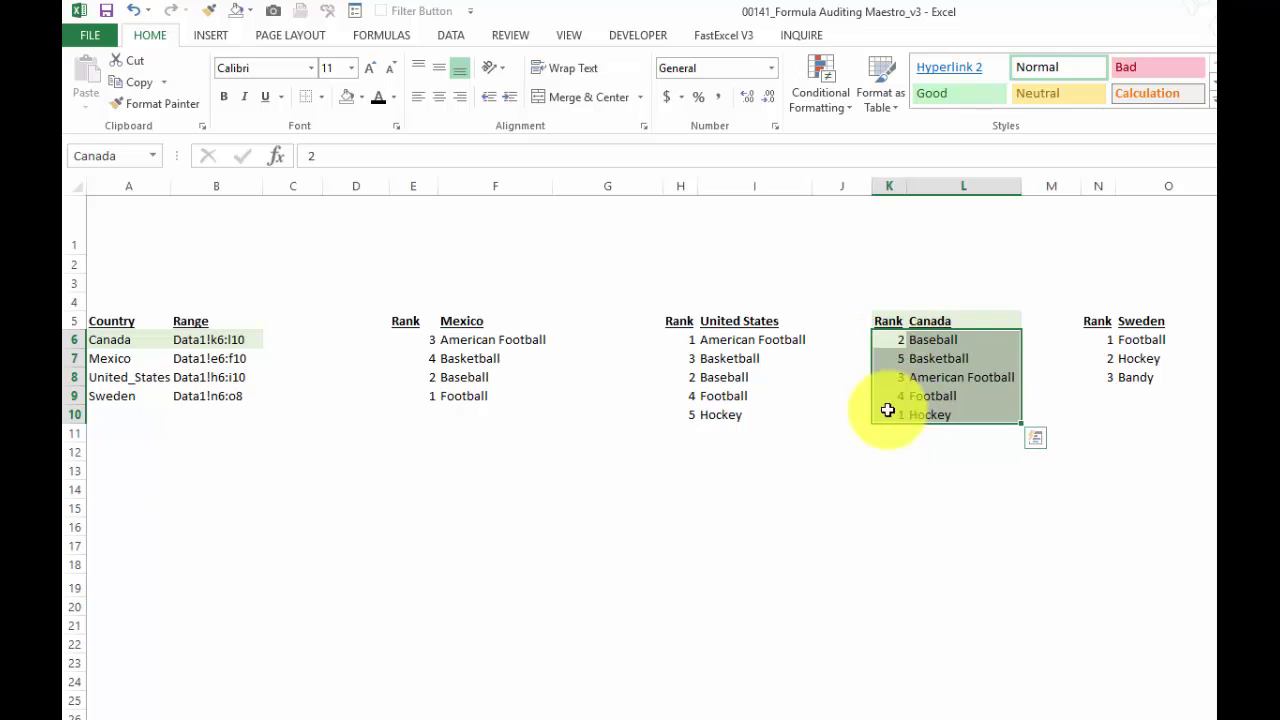
# Replace the sport in L10 of Canada's rank table with test, and check the lookup formula in B6 on the Formula sheet.
pyautogui.click(928, 413)
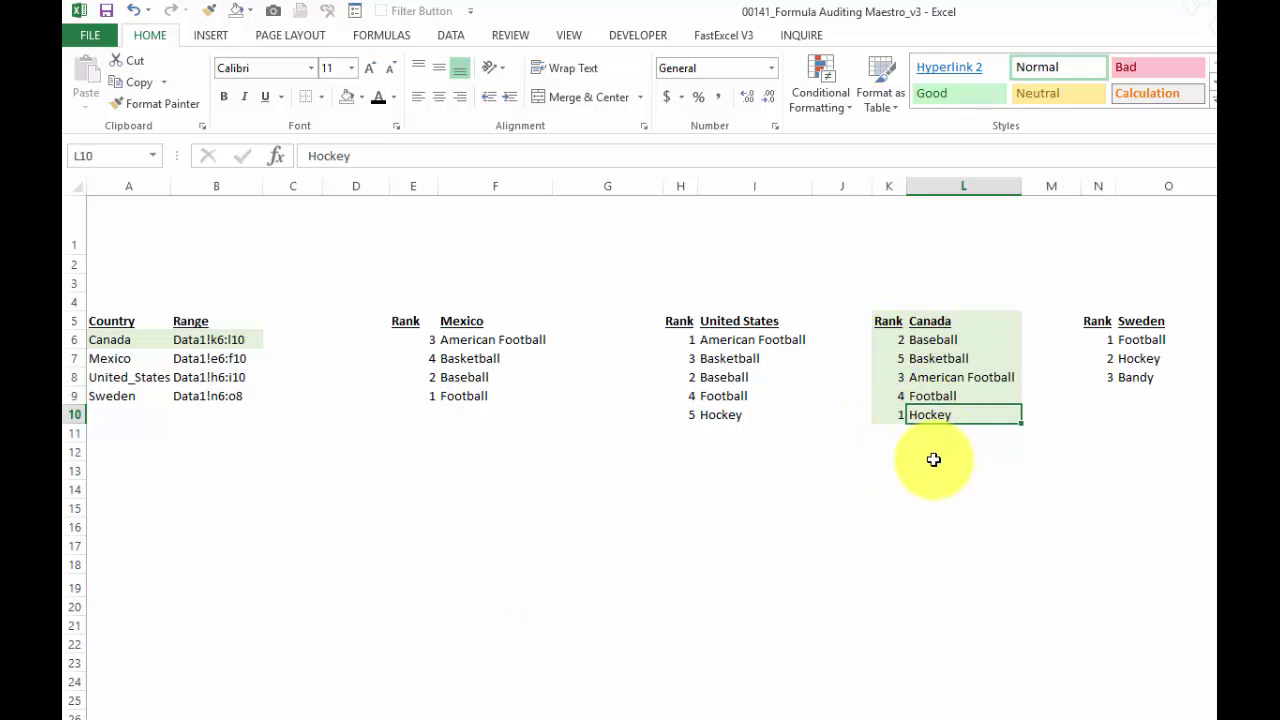
pyautogui.write('est')
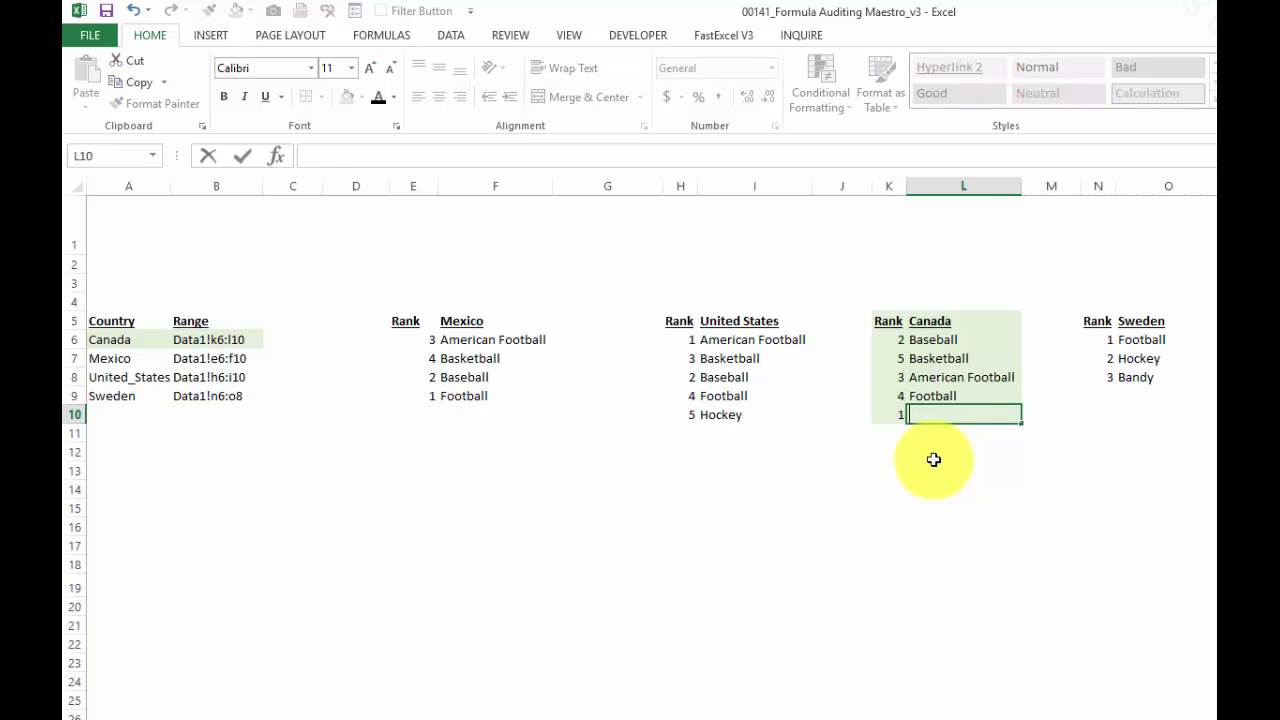
pyautogui.press('Return')
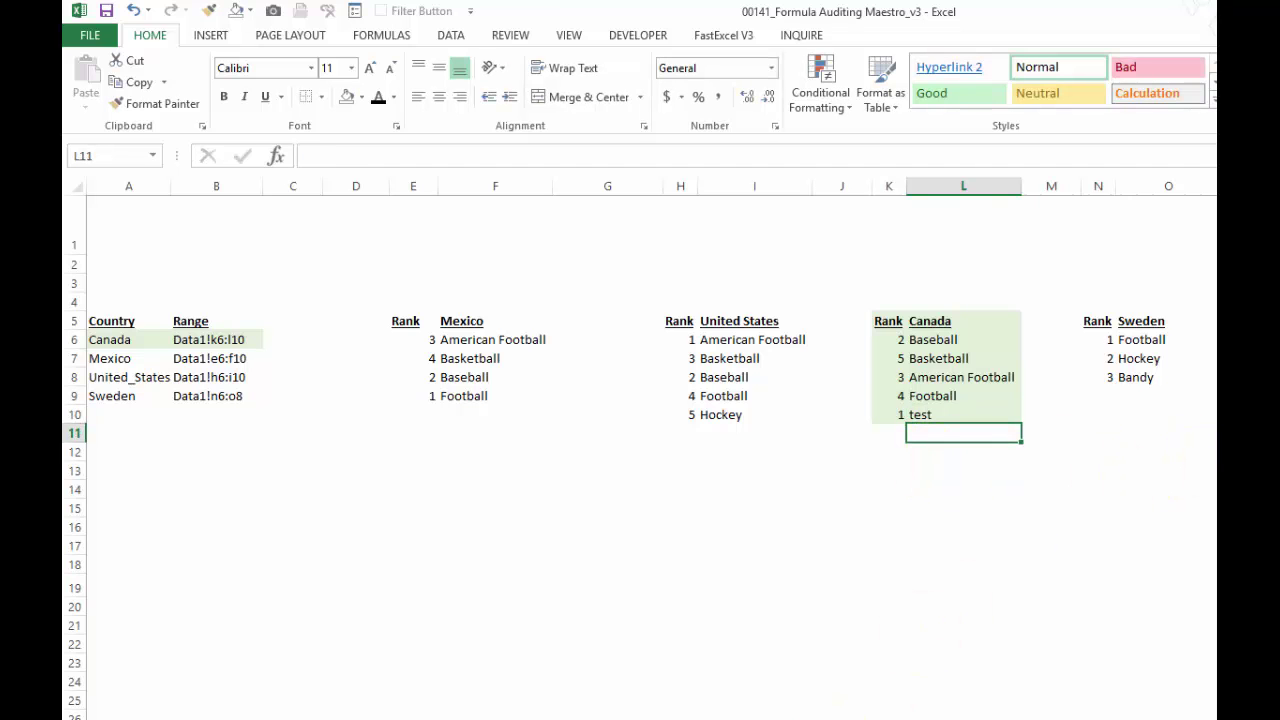
pyautogui.click(347, 716)
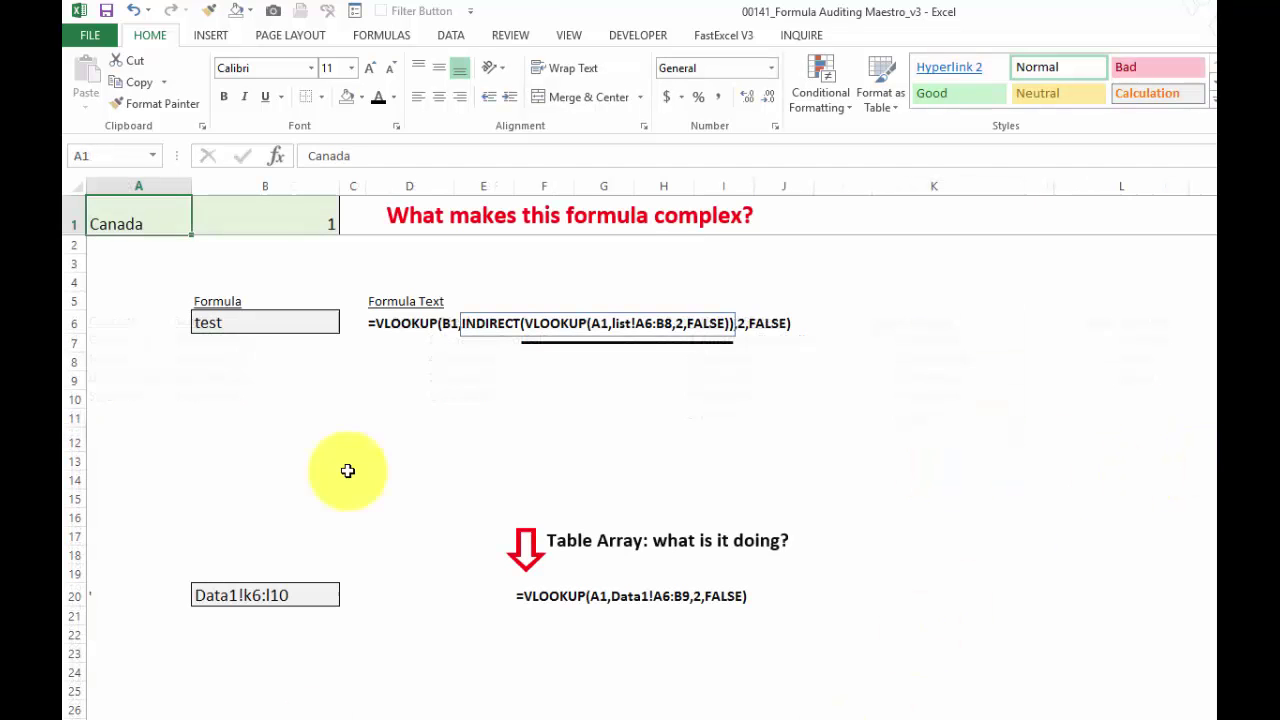
pyautogui.click(250, 325)
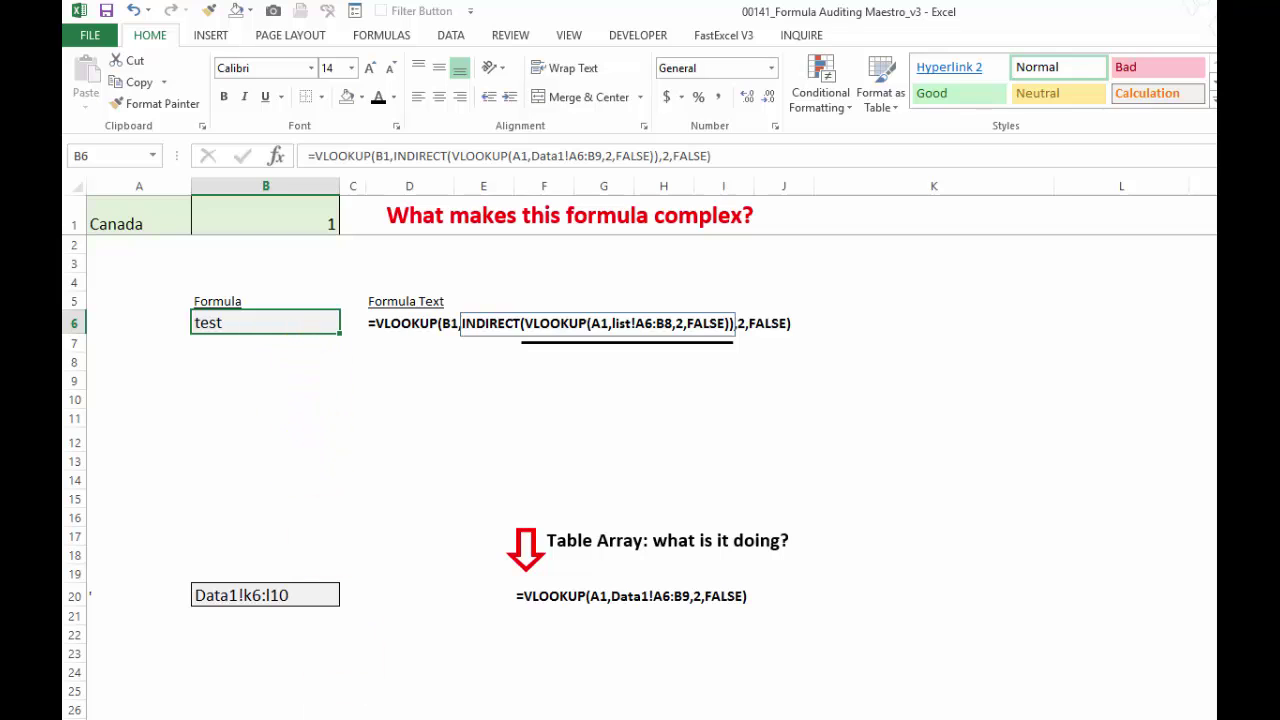
# On the Data1 sheet, place the red Tedius Formula box beside the row 1 formula and the hard coded references! arrow below the Range column.
pyautogui.hotkey('ctrl', 'pagedown')
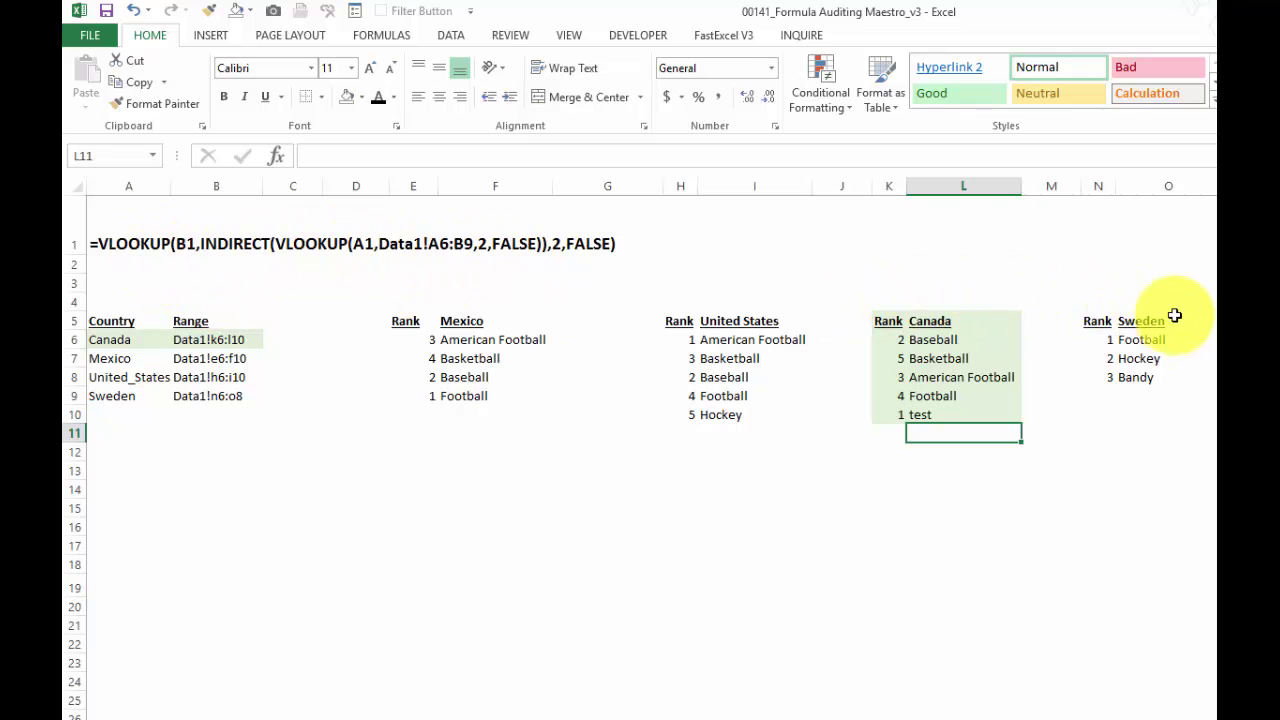
pyautogui.moveTo(1205, 340); pyautogui.dragTo(661, 209)
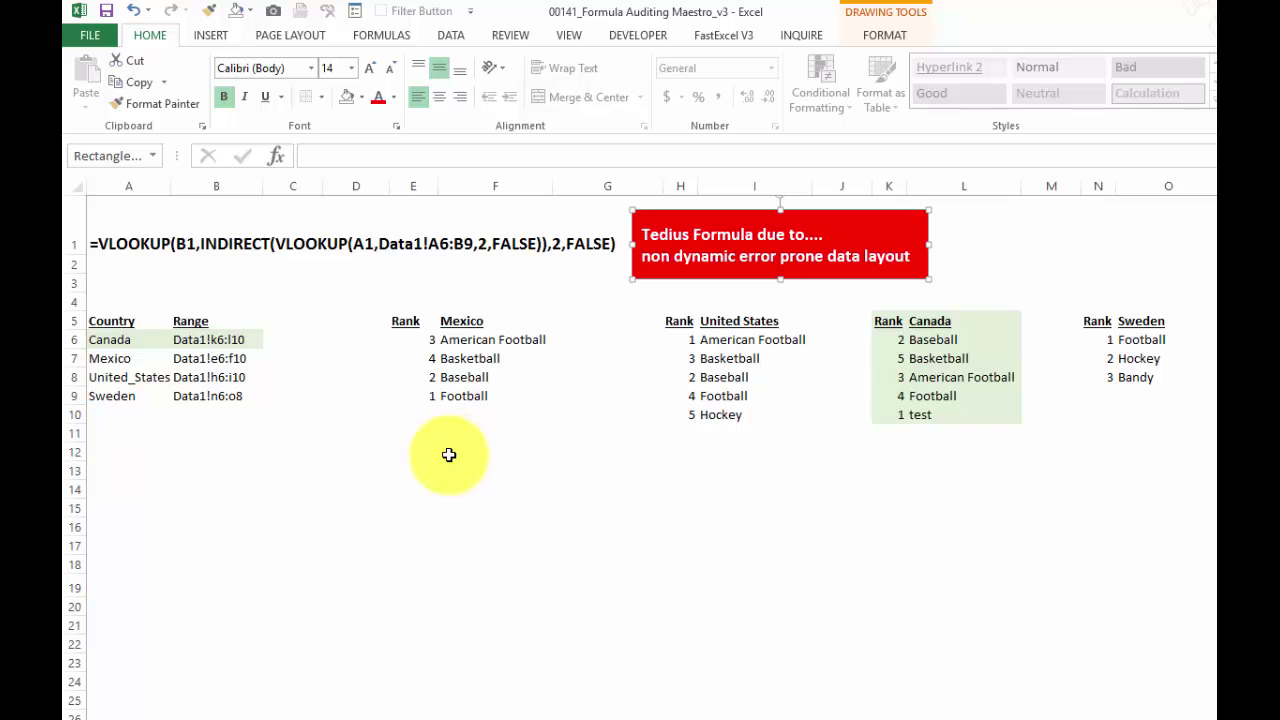
pyautogui.click(836, 510)
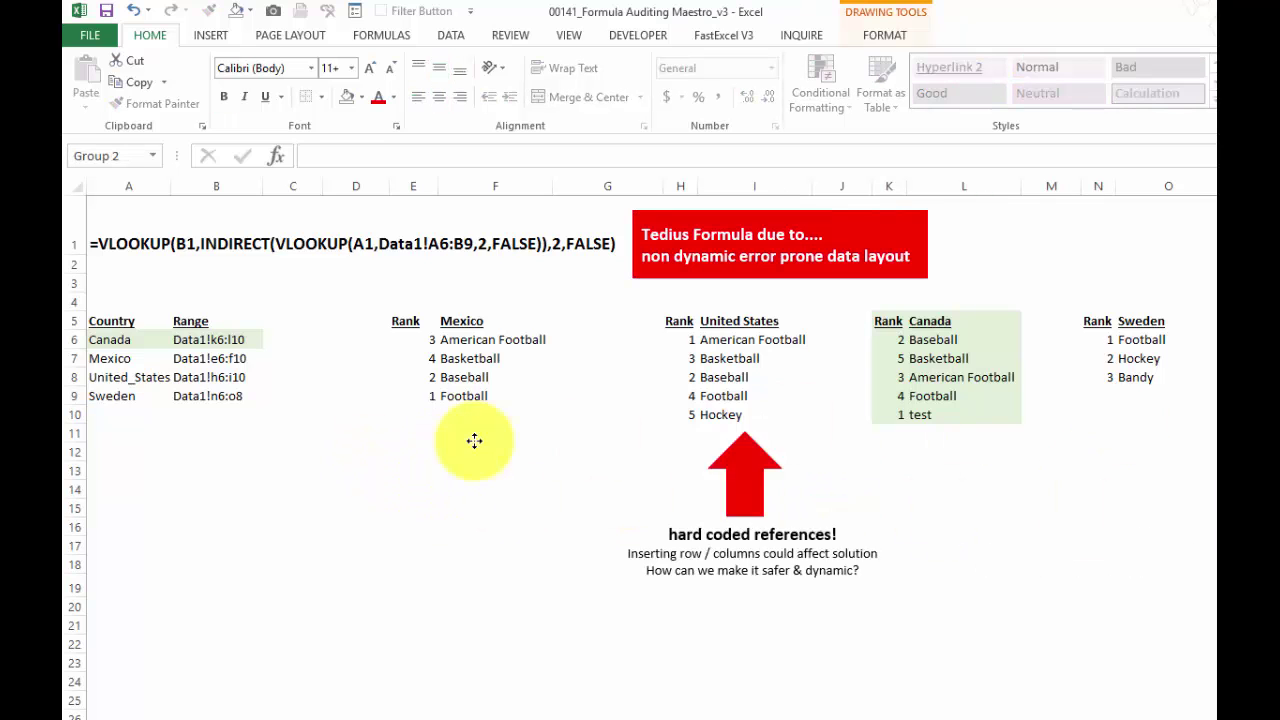
pyautogui.moveTo(474, 437); pyautogui.dragTo(251, 423)
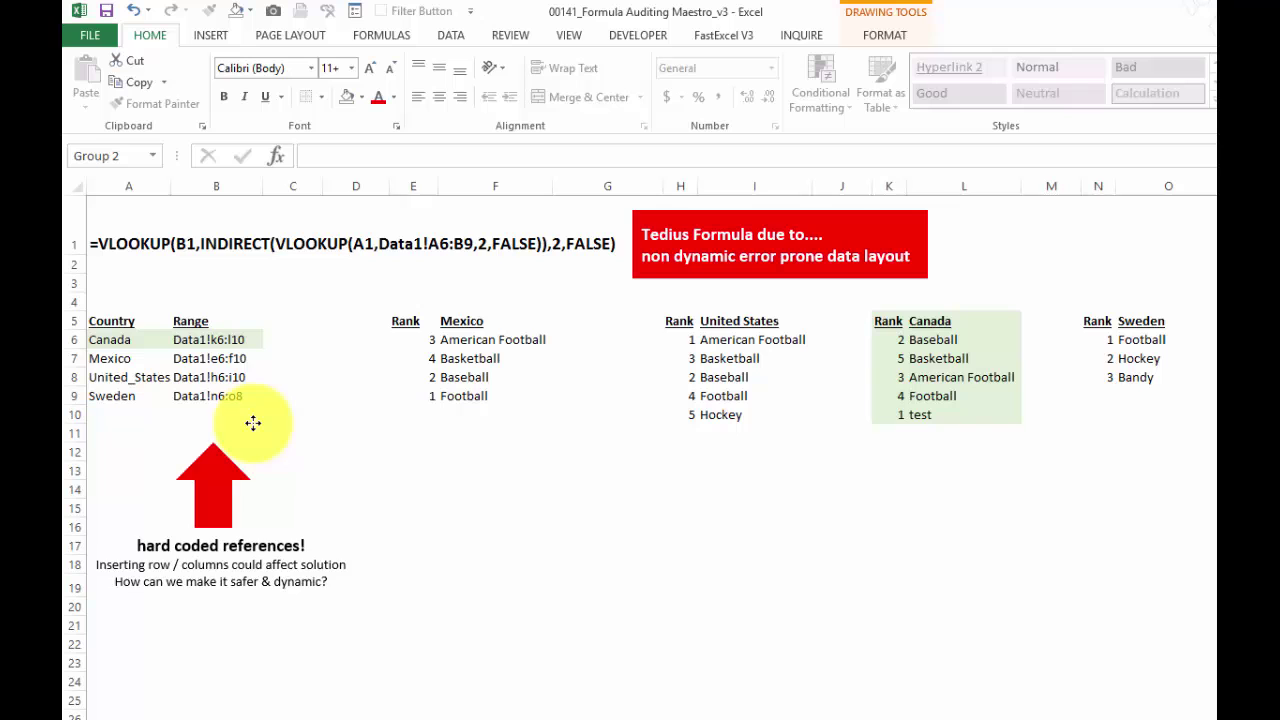
# Inspect the hard-coded range text for Mexico in B7.
pyautogui.click(209, 375)
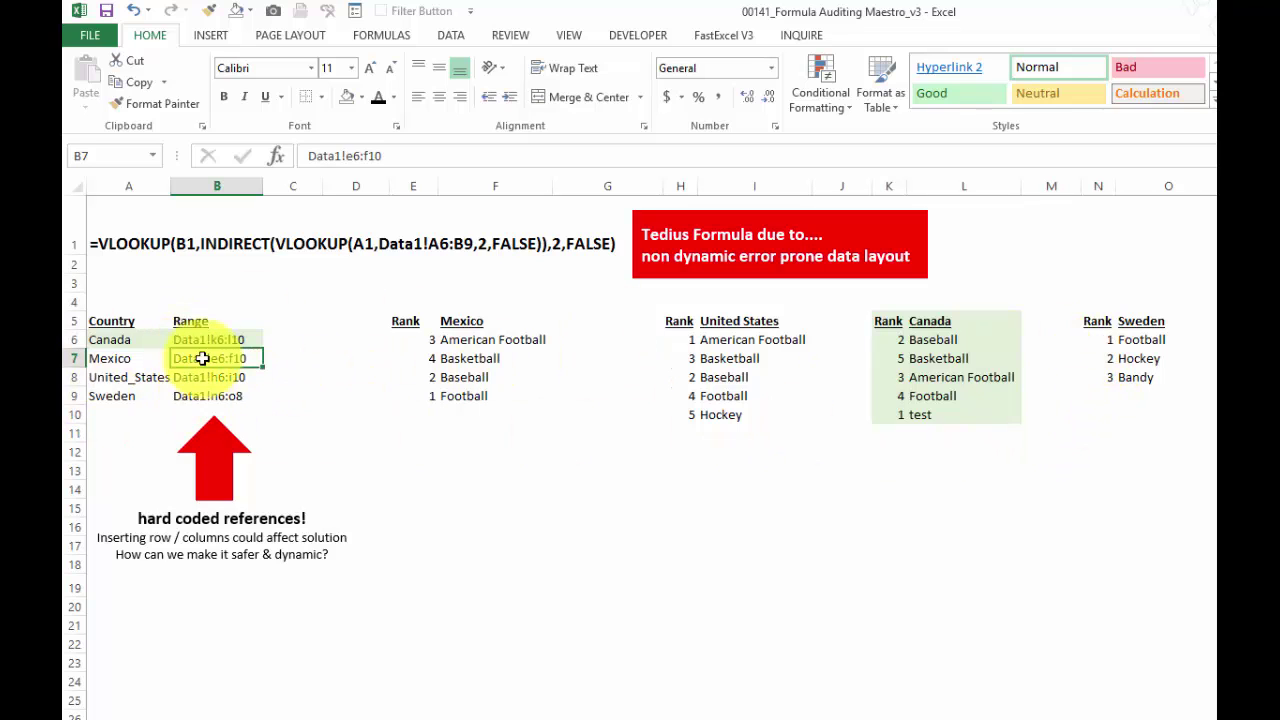
pyautogui.click(328, 160)
pyautogui.press('Escape')
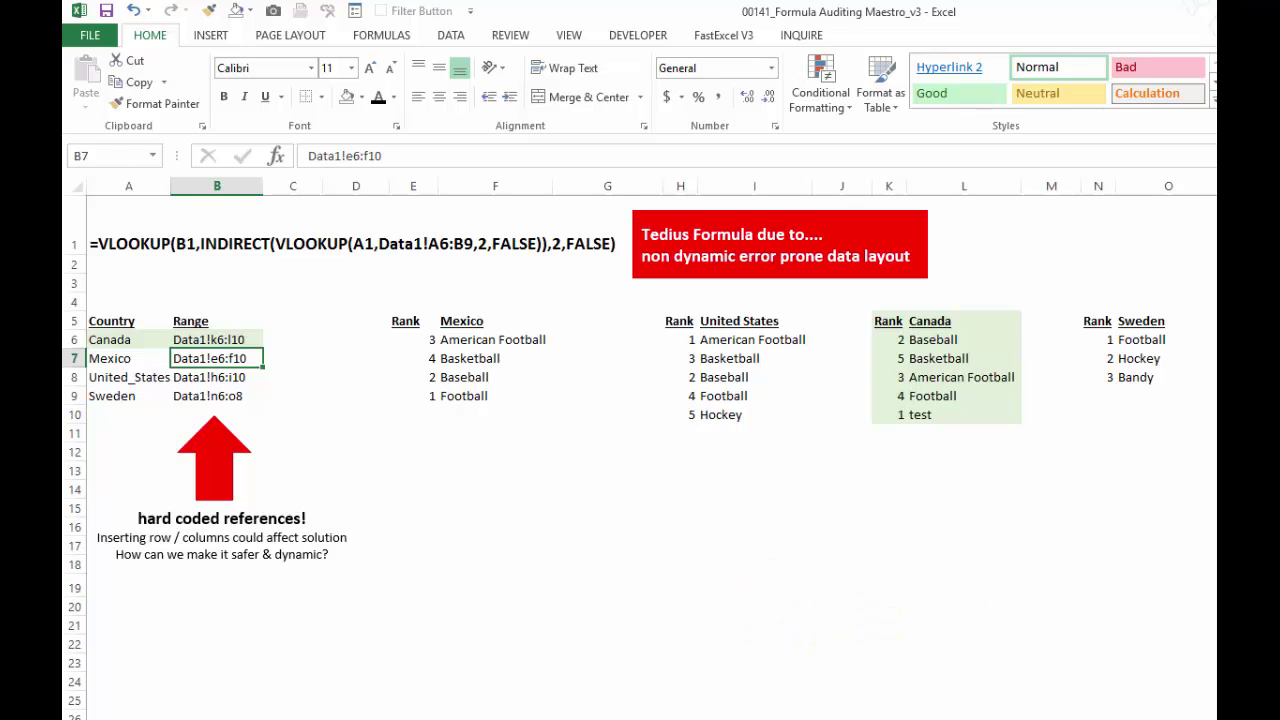
# Place the what can we do? question mark below the Canada table and the Named Ranges? callout picture near row 20.
pyautogui.click(835, 625)
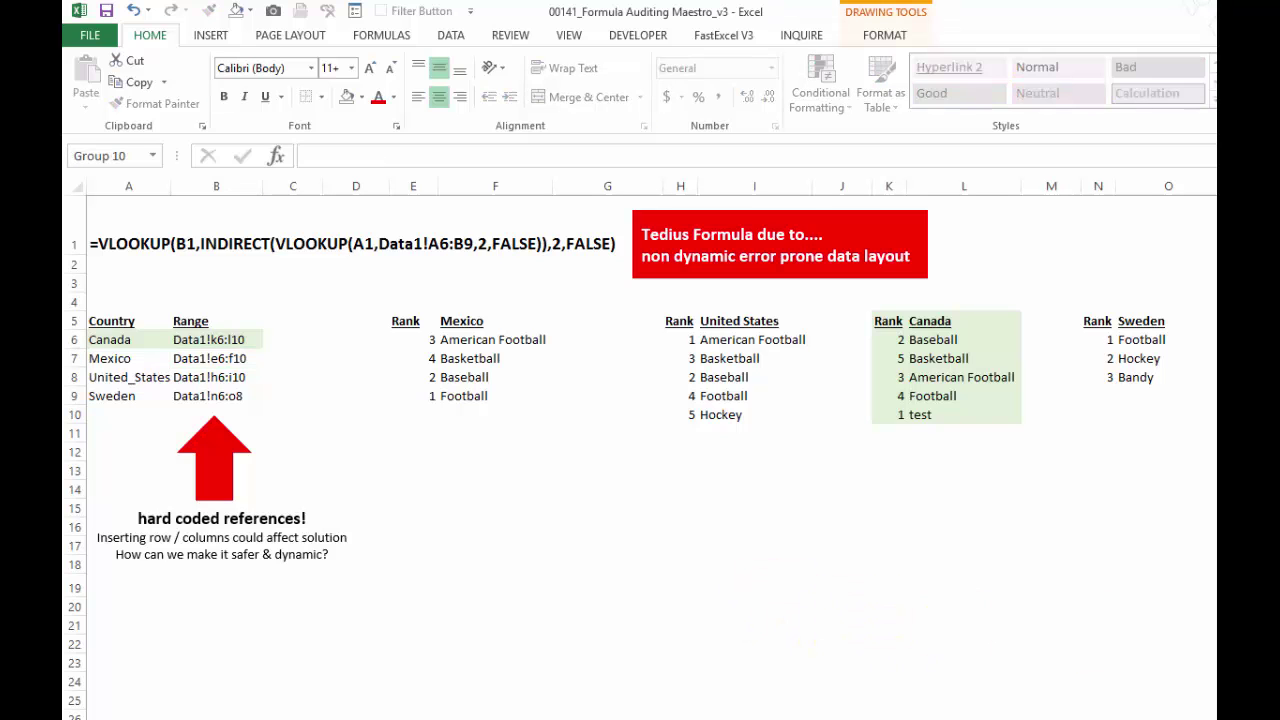
pyautogui.moveTo(1216, 500); pyautogui.dragTo(1052, 432)
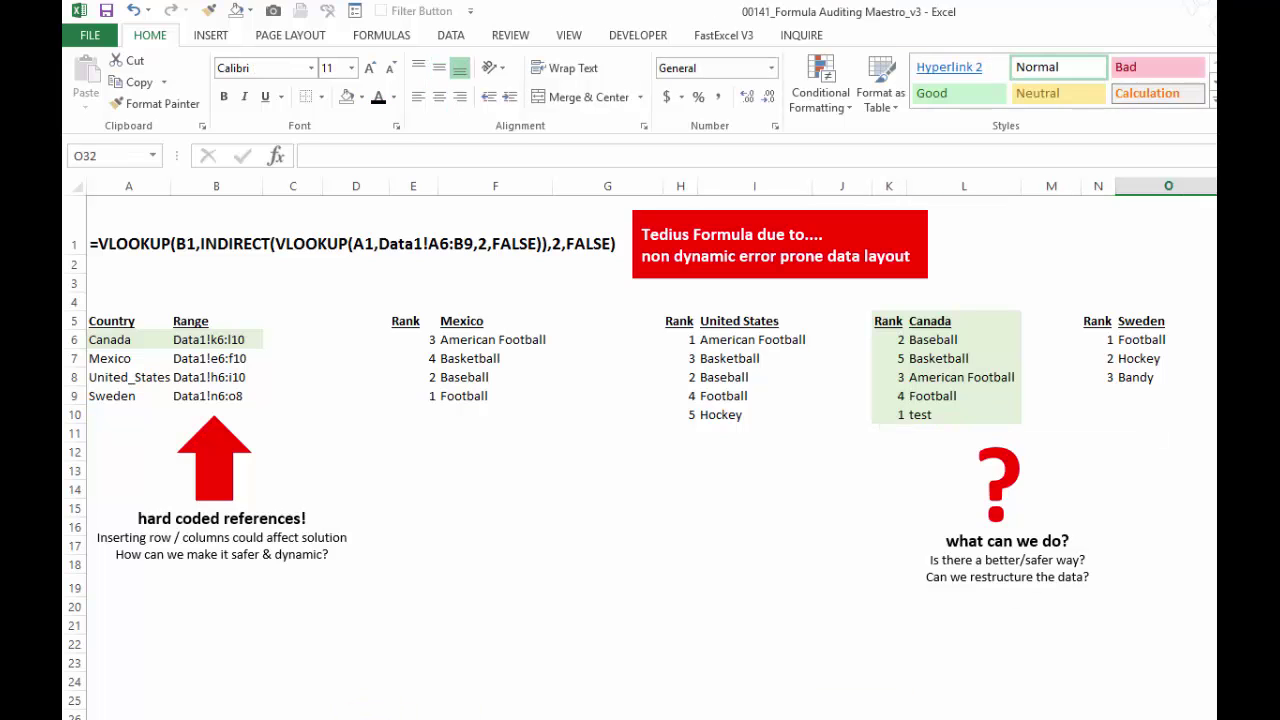
pyautogui.click(1190, 719)
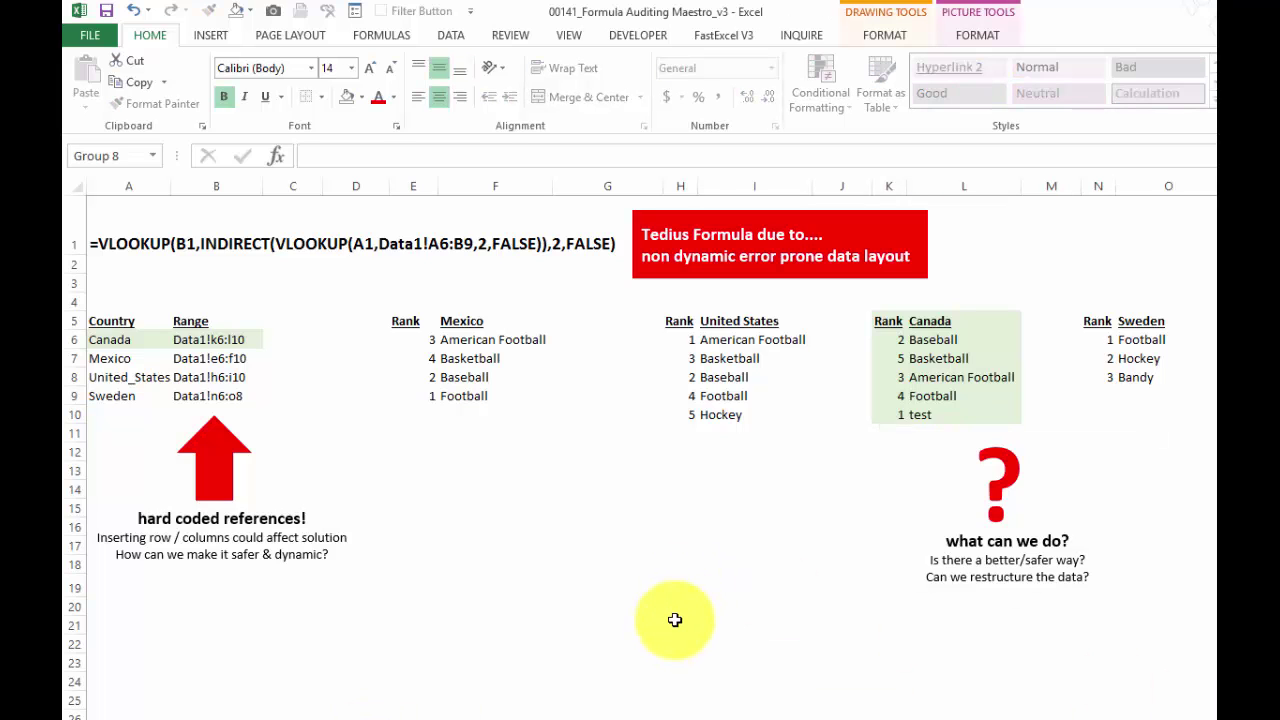
pyautogui.moveTo(866, 719); pyautogui.dragTo(844, 576)
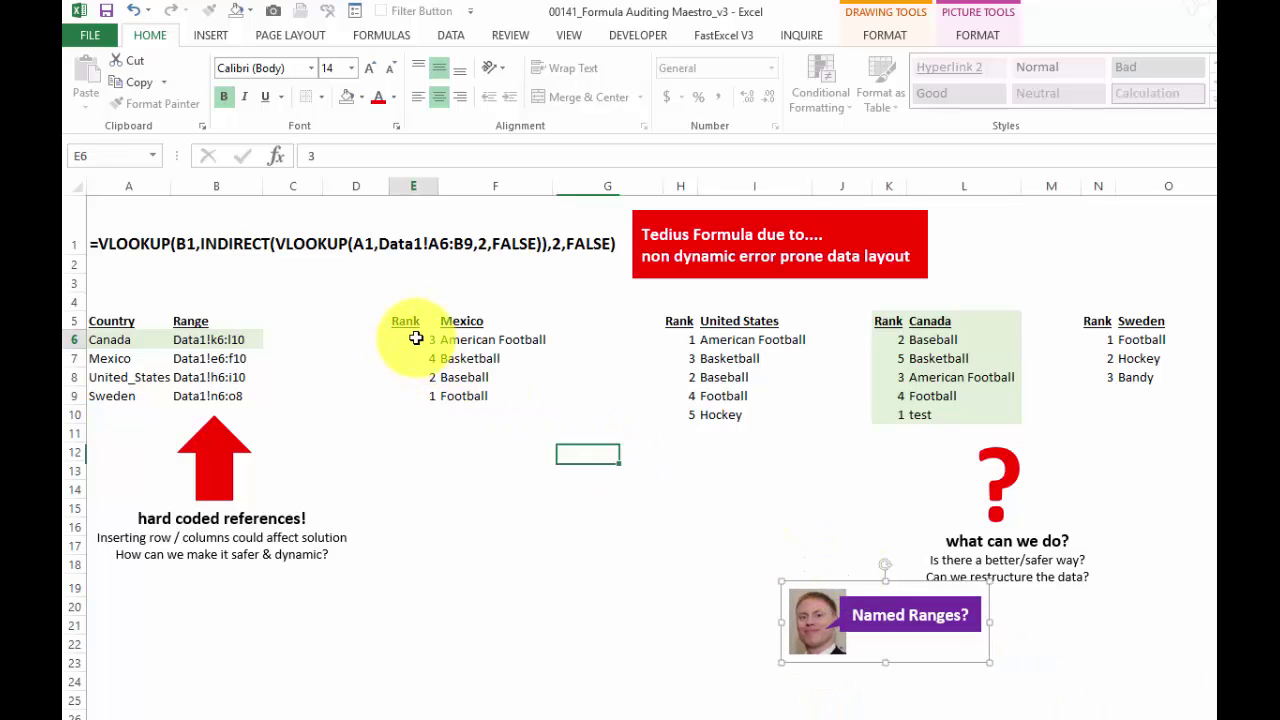
# Select Mexico's range E6:F10 and the United States range H6:I10 to check their range names.
pyautogui.moveTo(416, 338); pyautogui.dragTo(445, 412)
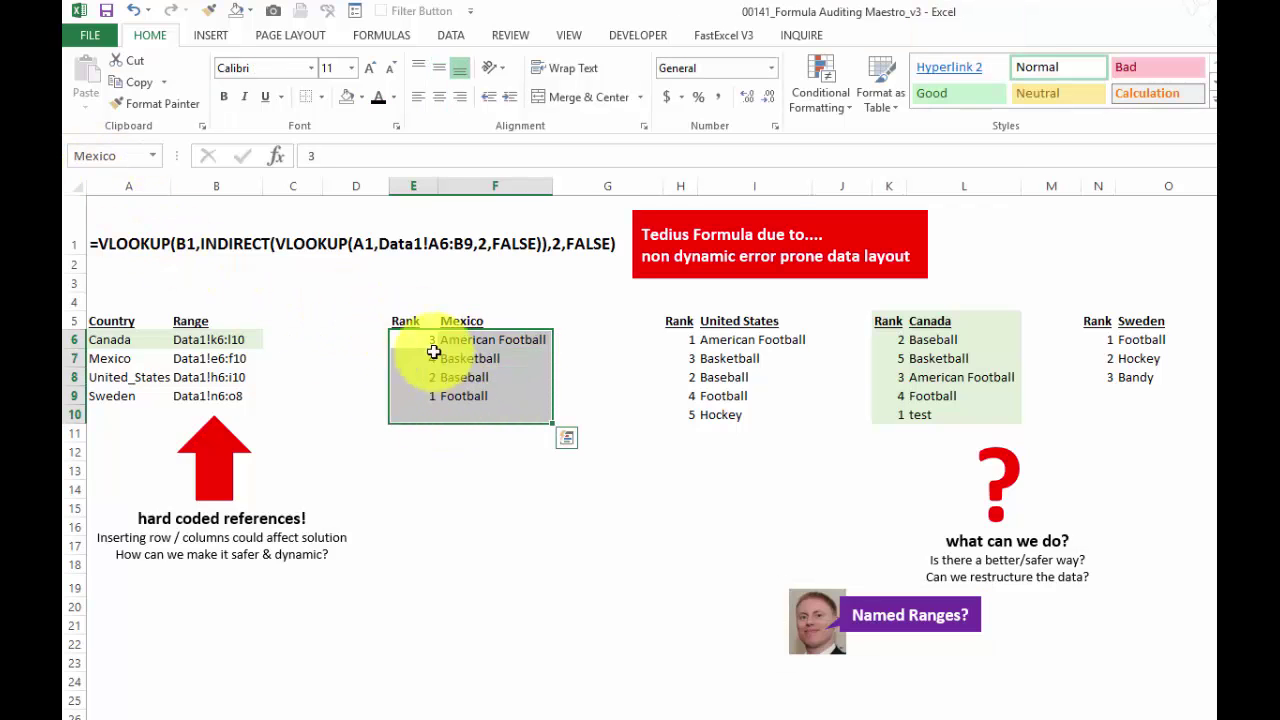
pyautogui.moveTo(677, 341); pyautogui.dragTo(744, 426)
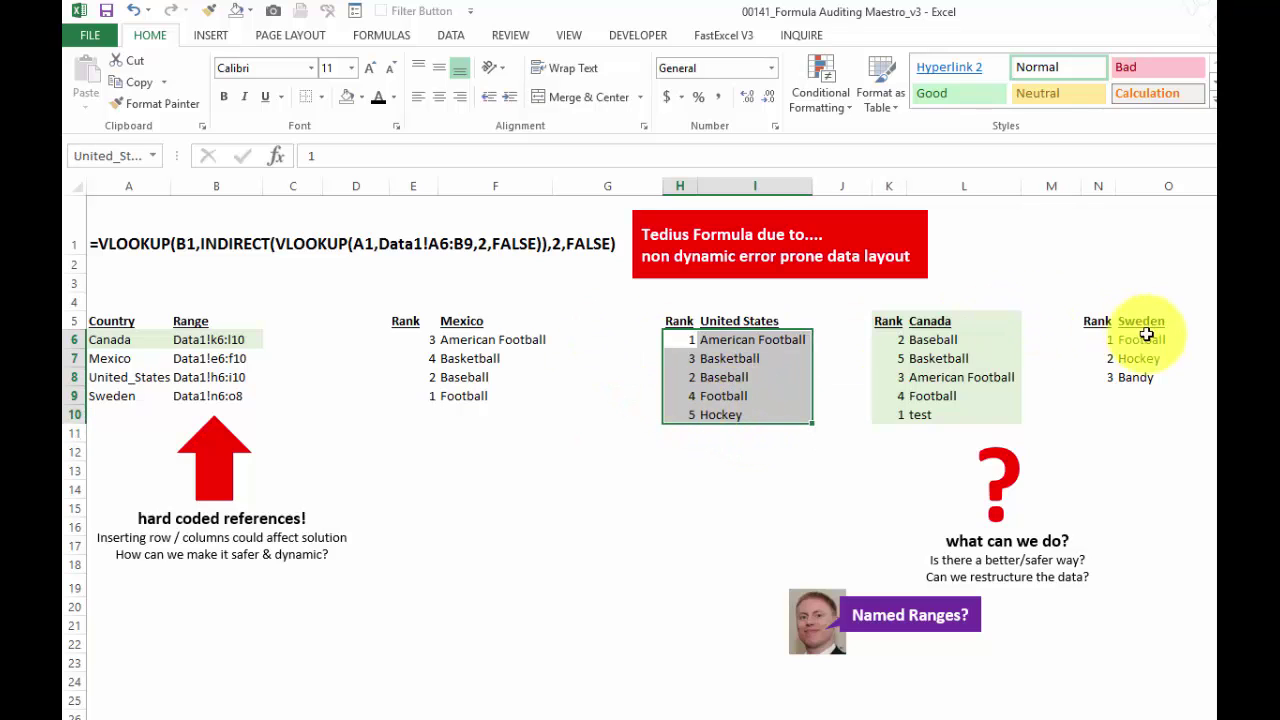
# Move the formula =VLOOKUP(Formula!$B$1,INDIRECT(Formula!A1),2,FALSE) from C27 to C21, and place its formula text in F21.
pyautogui.click(300, 719)
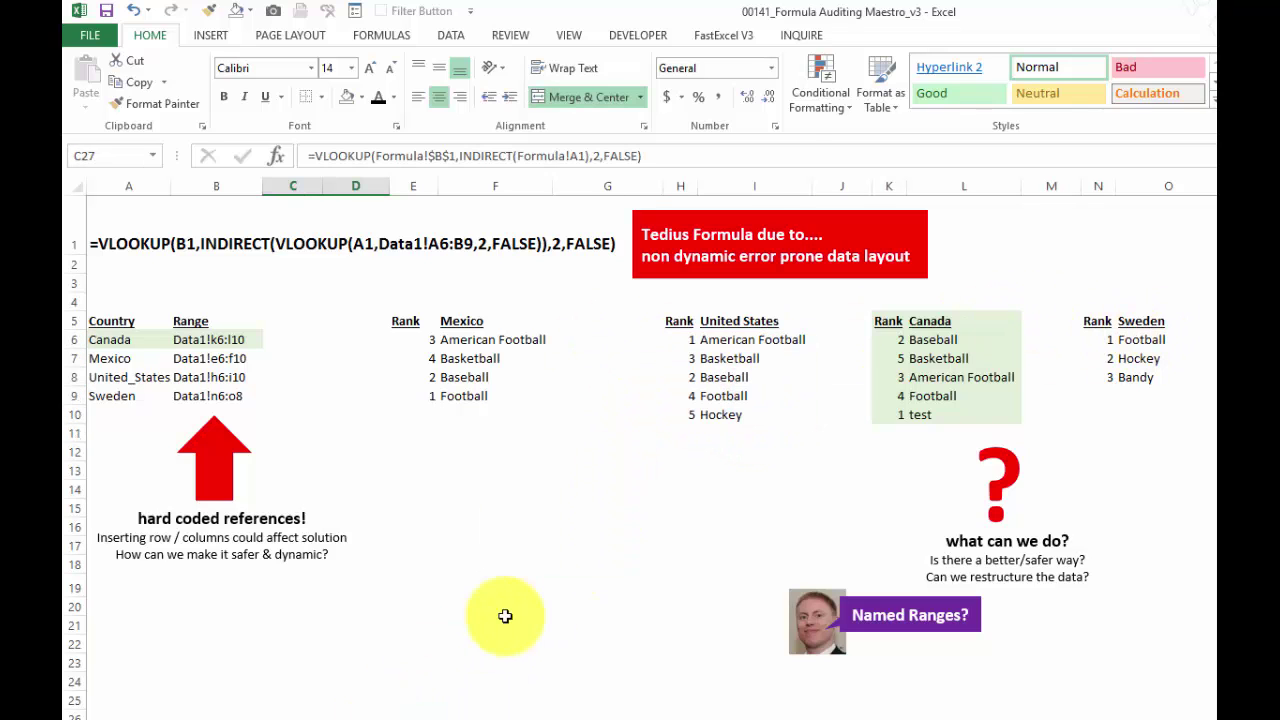
pyautogui.press('Up')
pyautogui.press('Up')
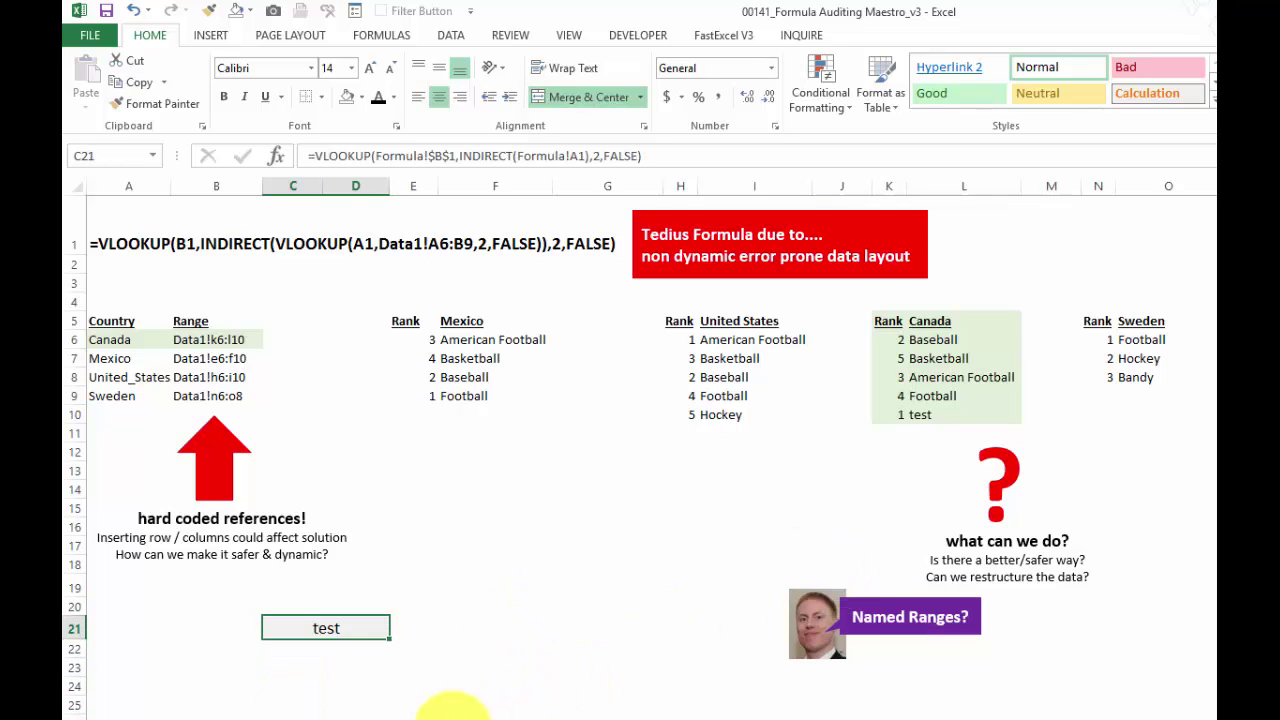
pyautogui.click(440, 718)
pyautogui.click(441, 632)
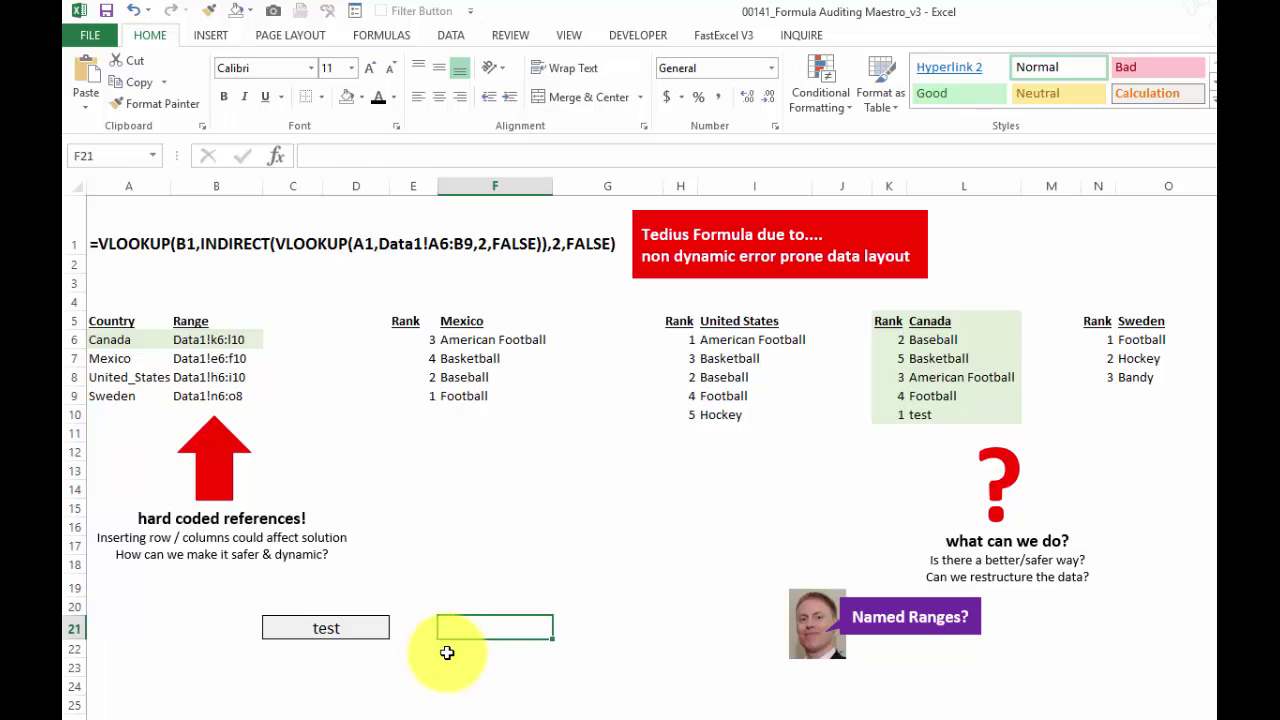
pyautogui.hotkey('ctrl', 'v')
# Examine the table_array argument INDIRECT(Formula!A1) in C21, and check the list of countries offered in A1 on the Formula sheet.
pyautogui.click(363, 634)
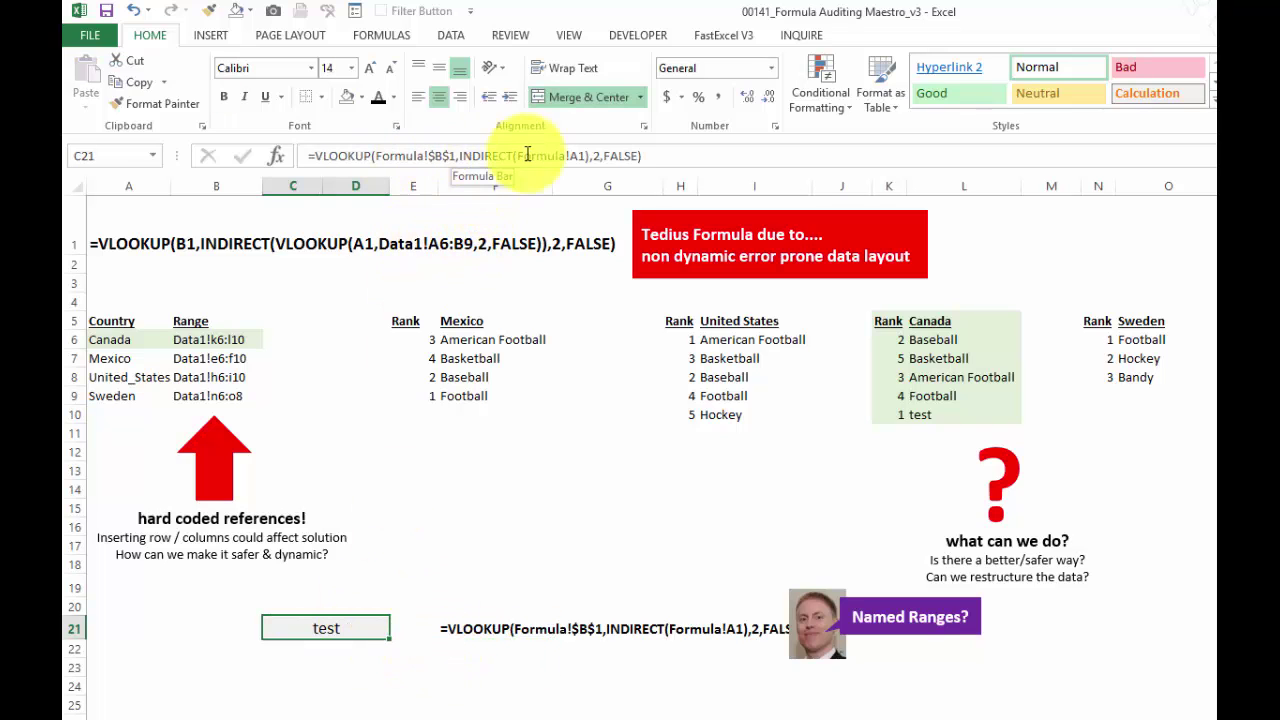
pyautogui.click(459, 155)
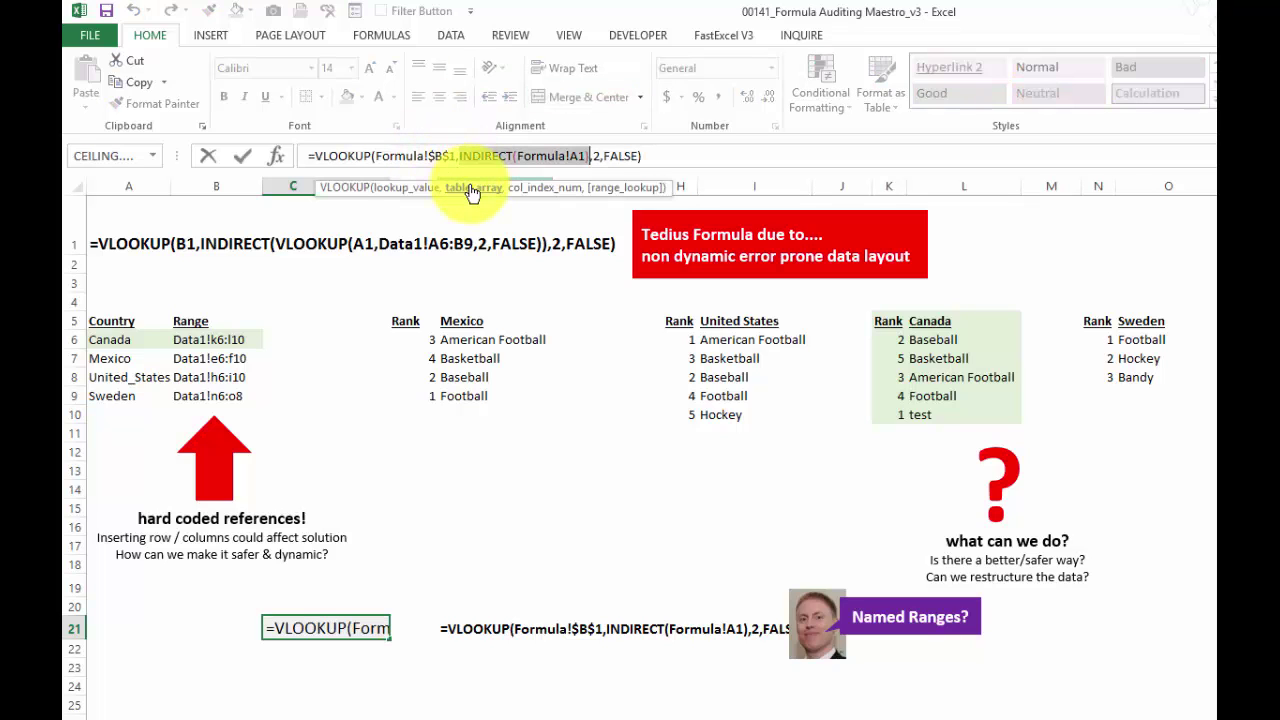
pyautogui.hotkey('ctrl', 'Return')
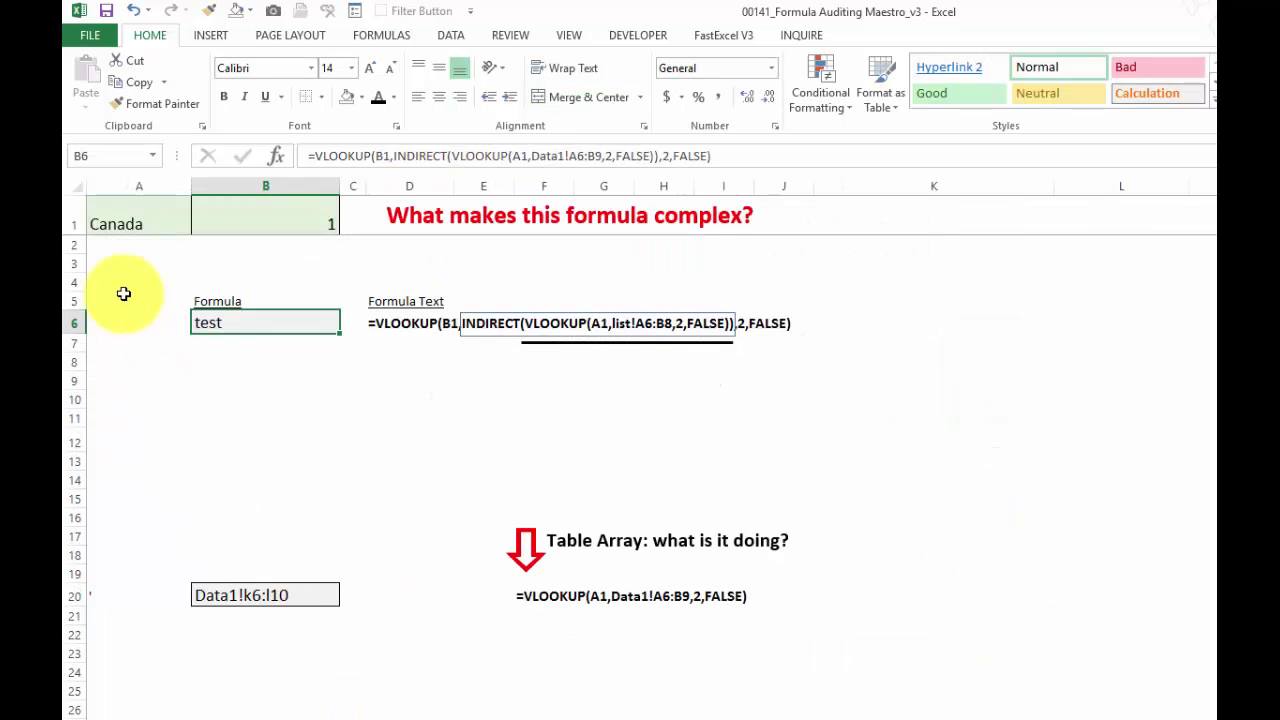
pyautogui.click(116, 211)
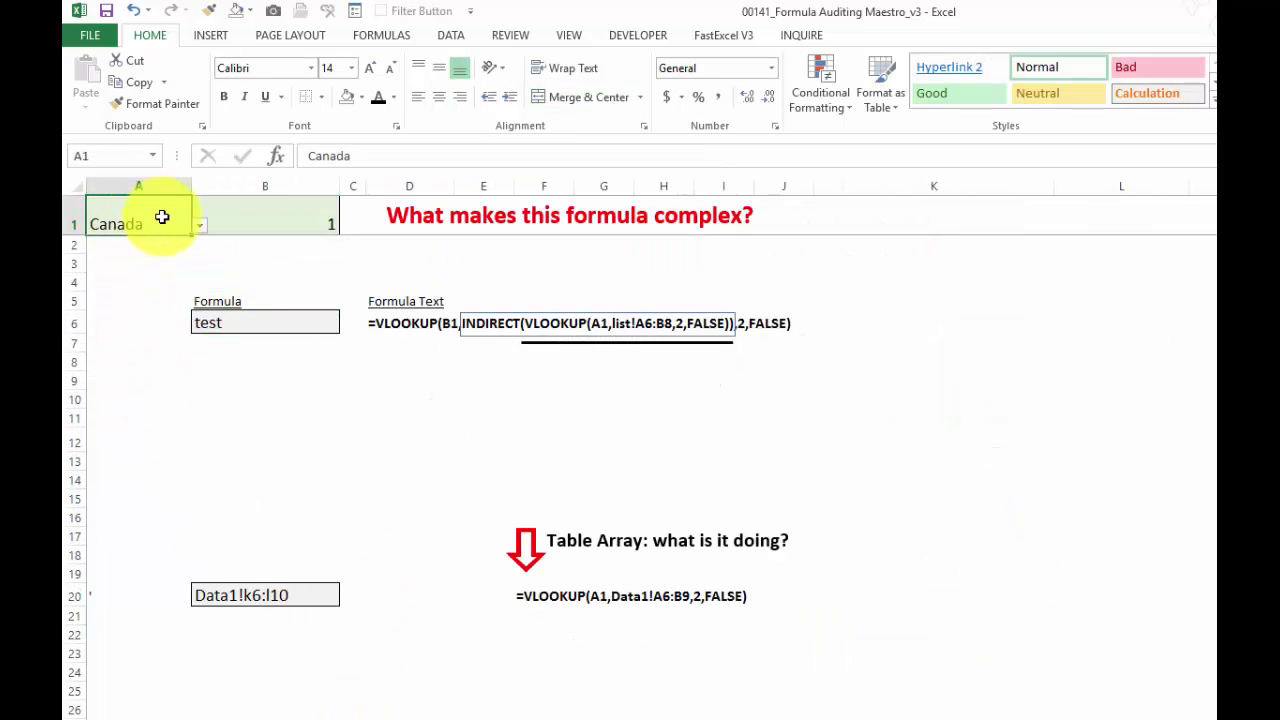
pyautogui.click(199, 225)
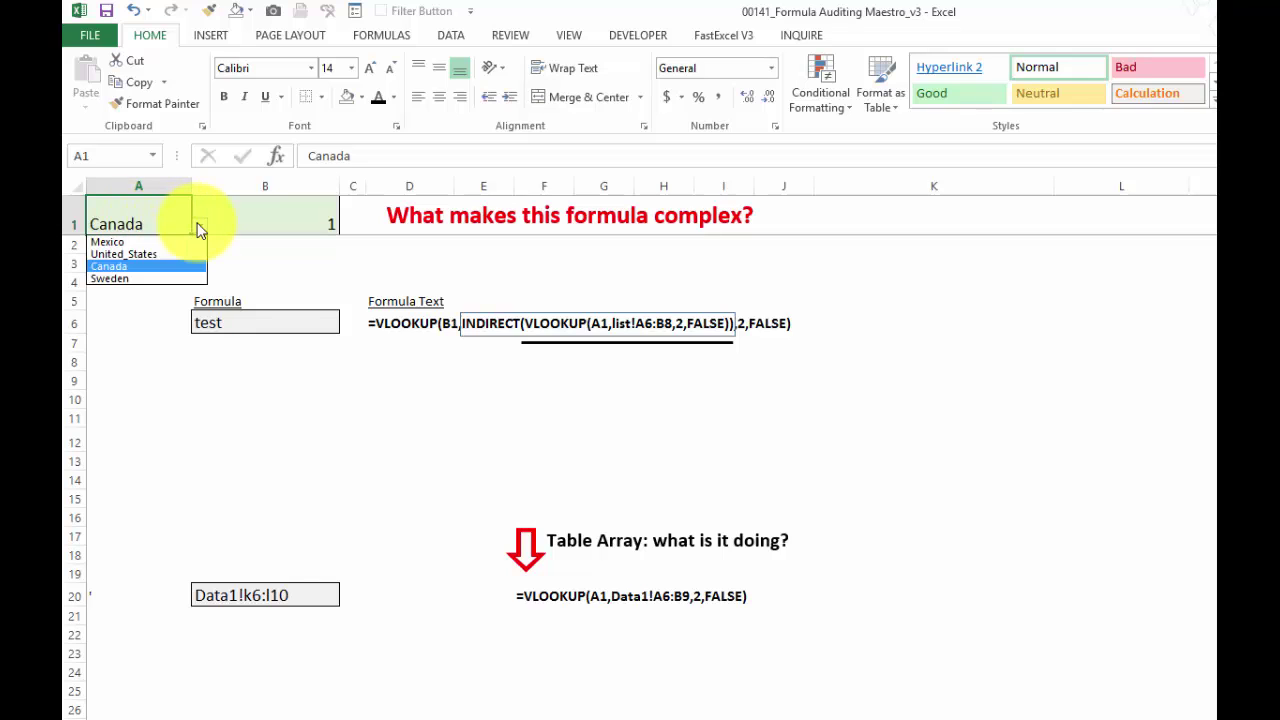
pyautogui.click(199, 225)
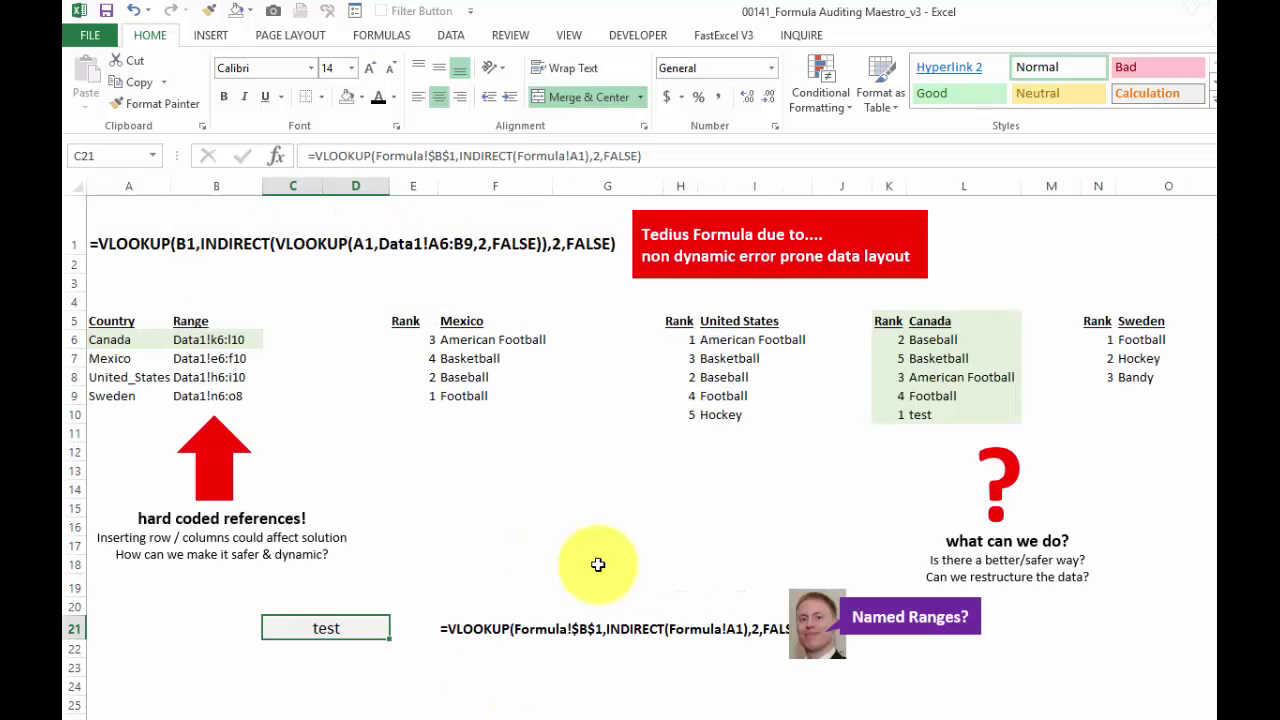
# Review the workbook's defined names in the Name Manager and show the cells that the name Canada refers to.
pyautogui.click(380, 36)
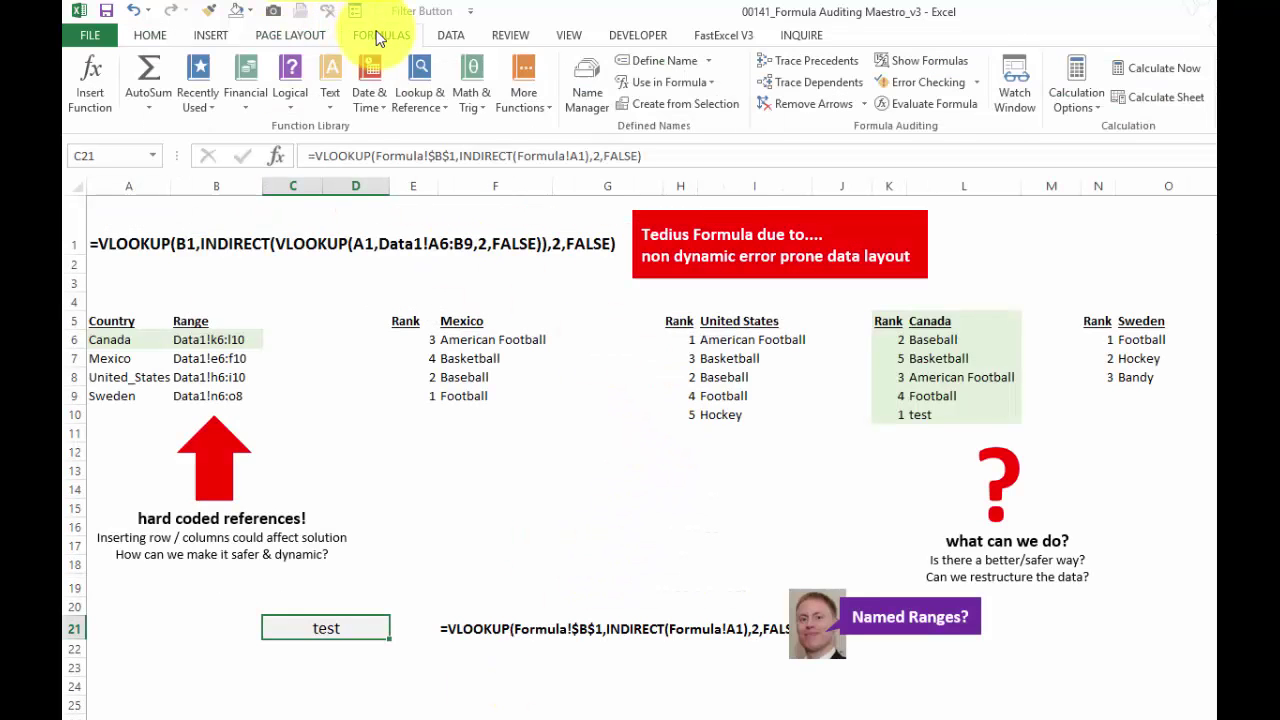
pyautogui.click(588, 85)
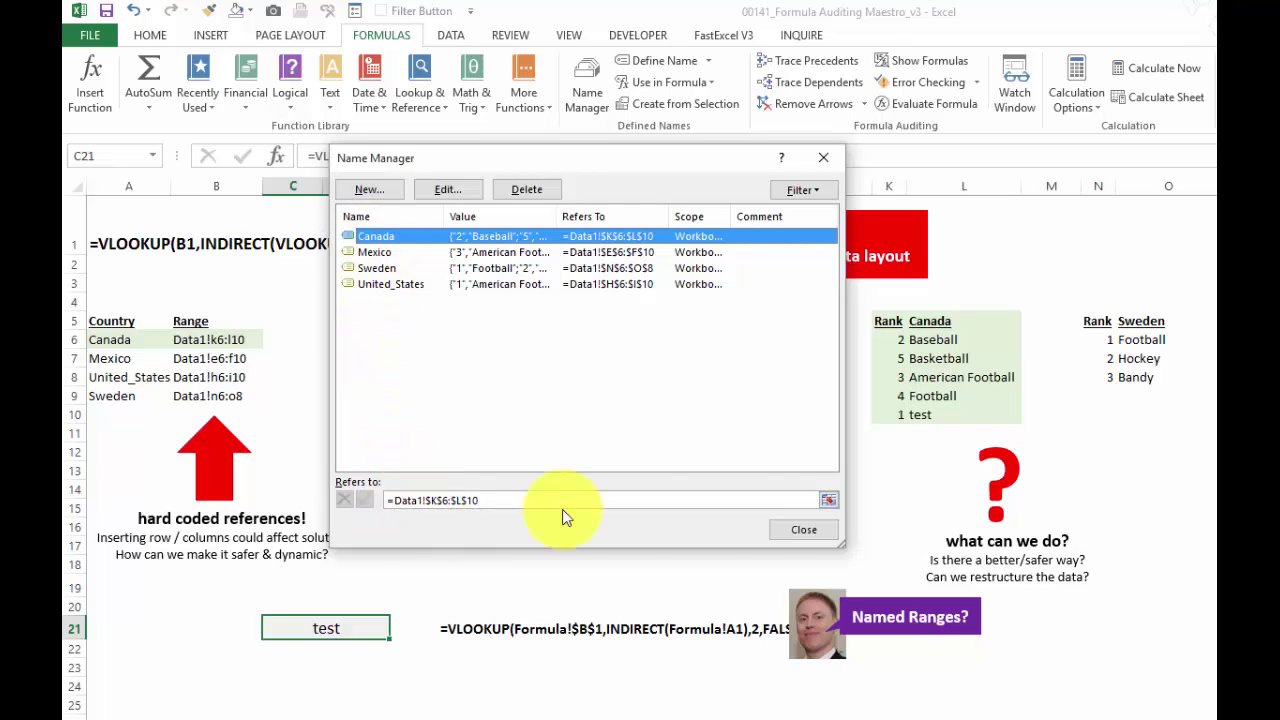
pyautogui.click(829, 503)
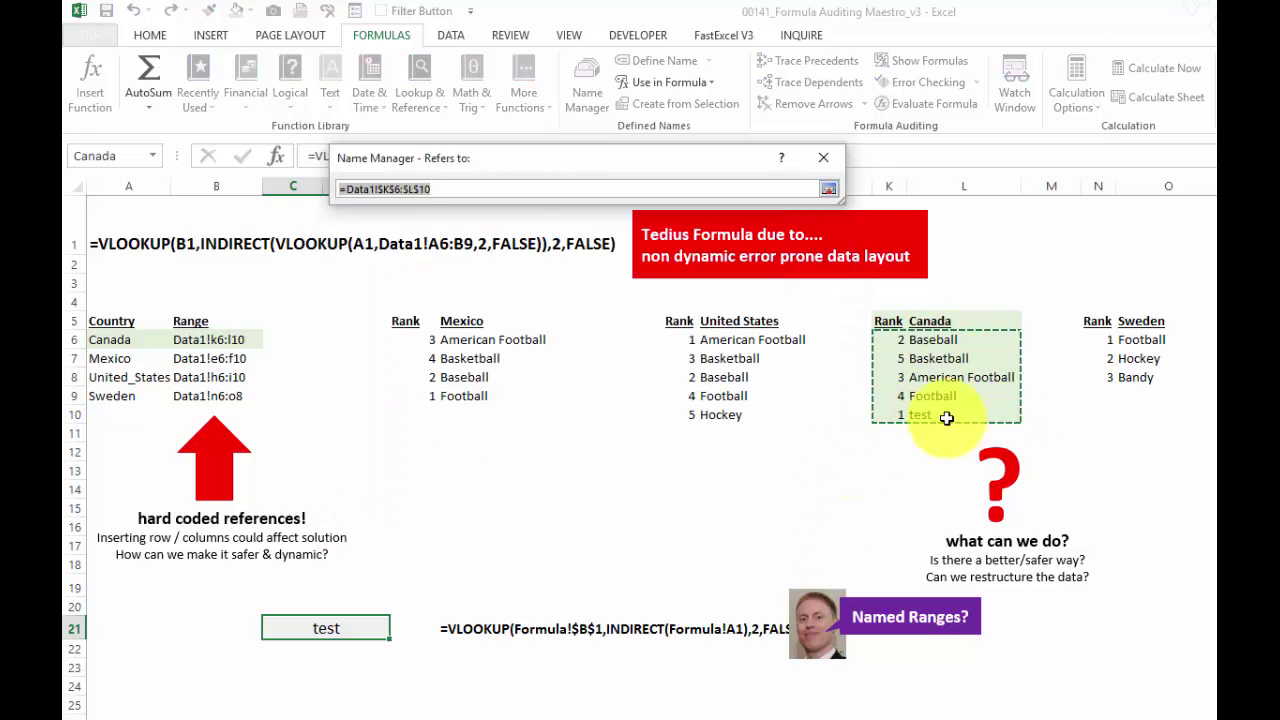
pyautogui.click(829, 189)
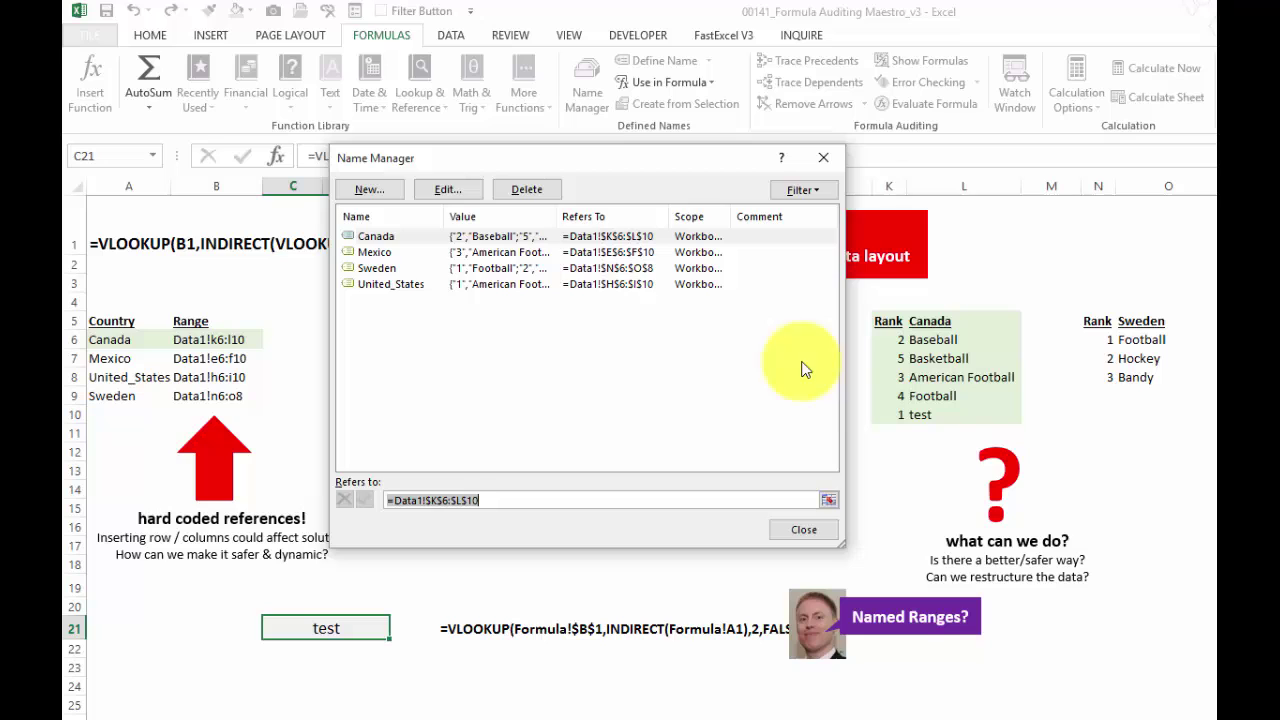
pyautogui.click(806, 530)
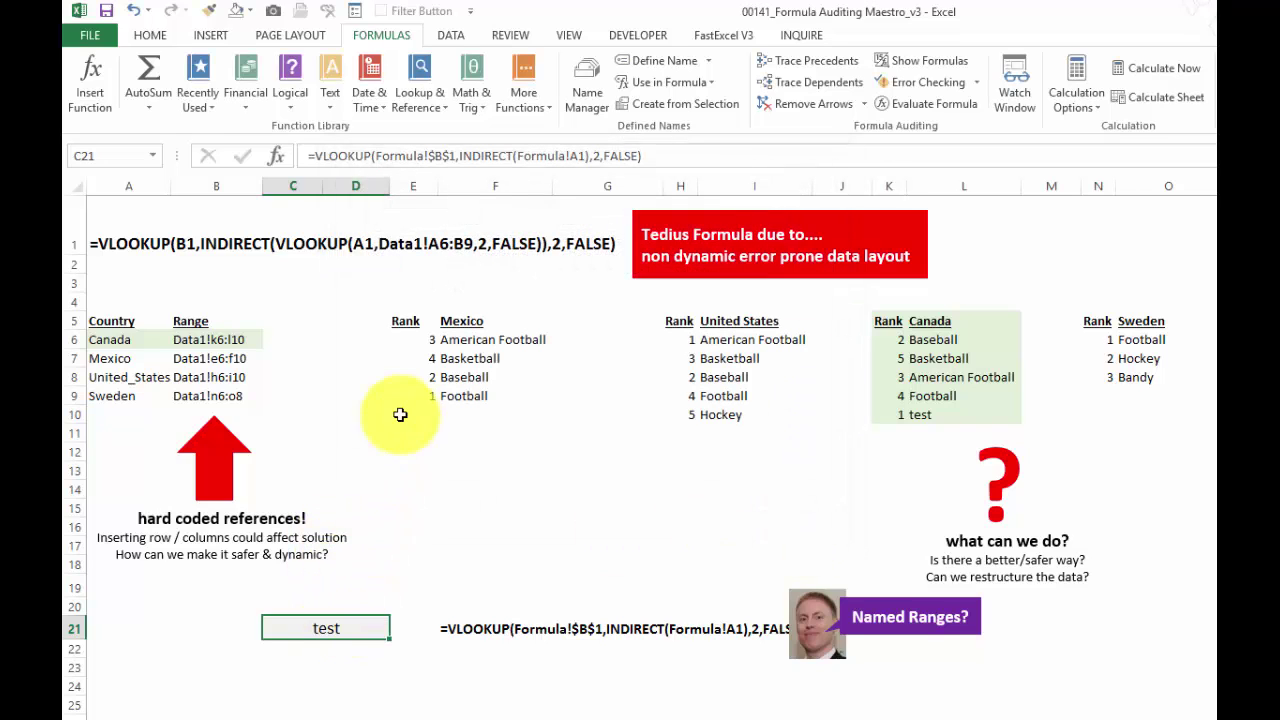
# Examine the VLOOKUP formula in C21 against Canada's rank column and the sport entry in L10.
pyautogui.click(460, 156)
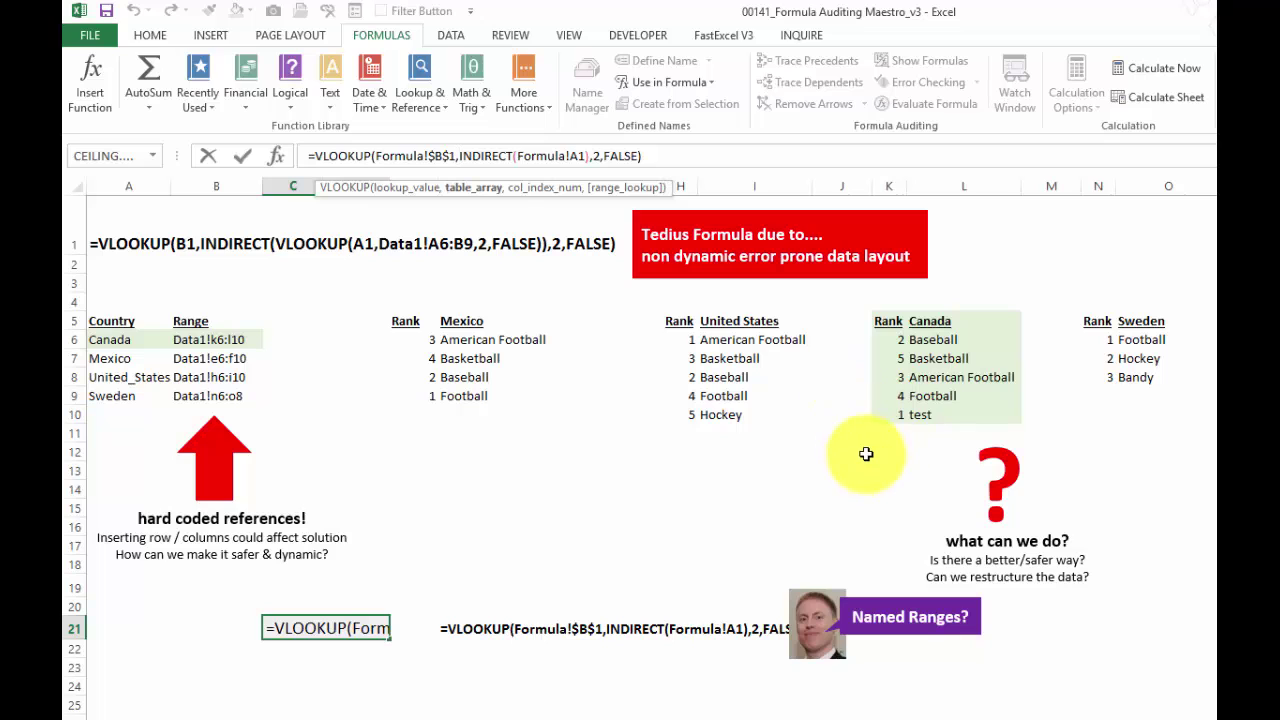
pyautogui.moveTo(889, 340); pyautogui.dragTo(891, 419)
pyautogui.click(930, 414)
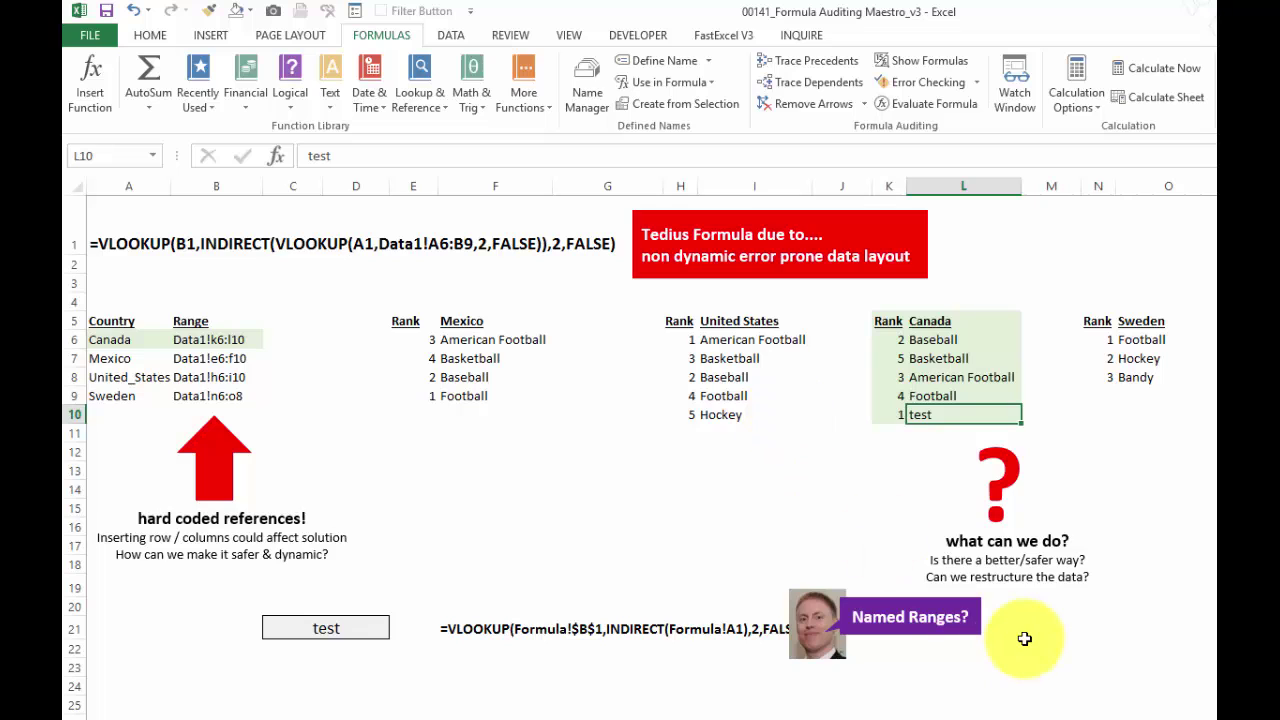
# Move the callout listing the normalize, table and helper formula steps beside the Country, Rank and Sport list at row 28.
pyautogui.scroll(-2, 1024, 638)
pyautogui.scroll(-1, 1024, 638)
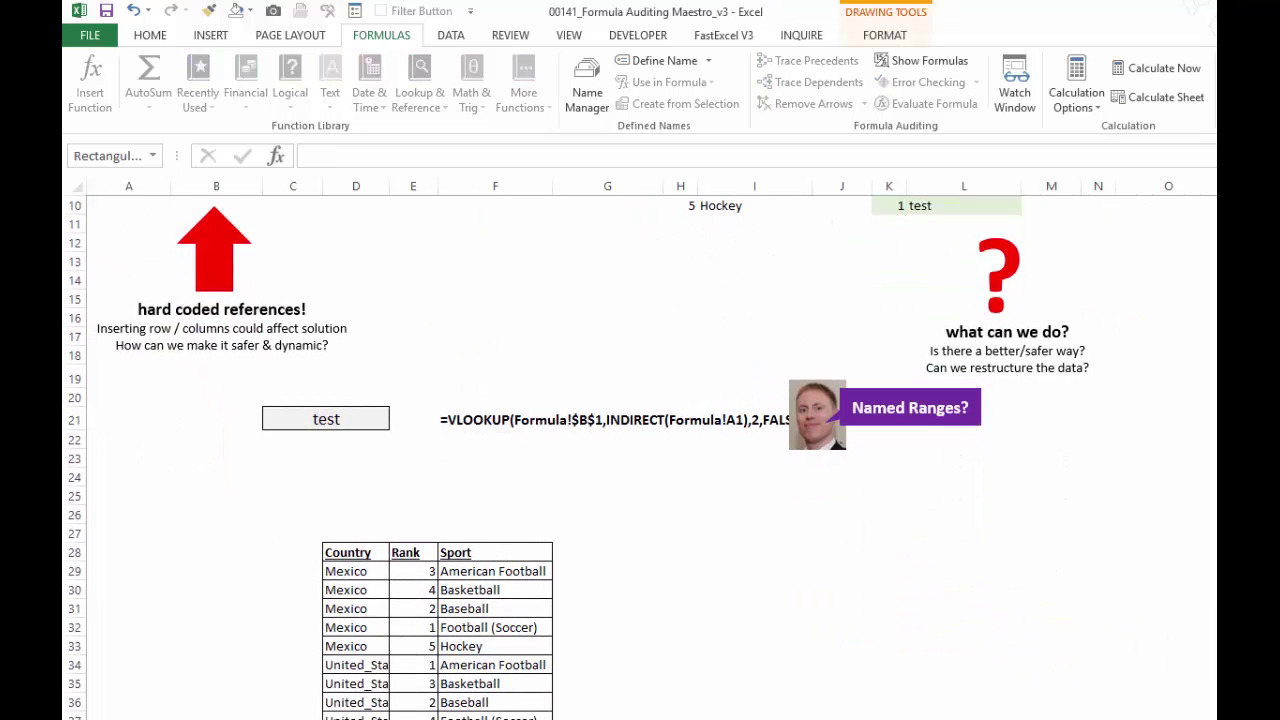
pyautogui.moveTo(990, 712); pyautogui.dragTo(836, 525)
pyautogui.scroll(-4, 817, 602)
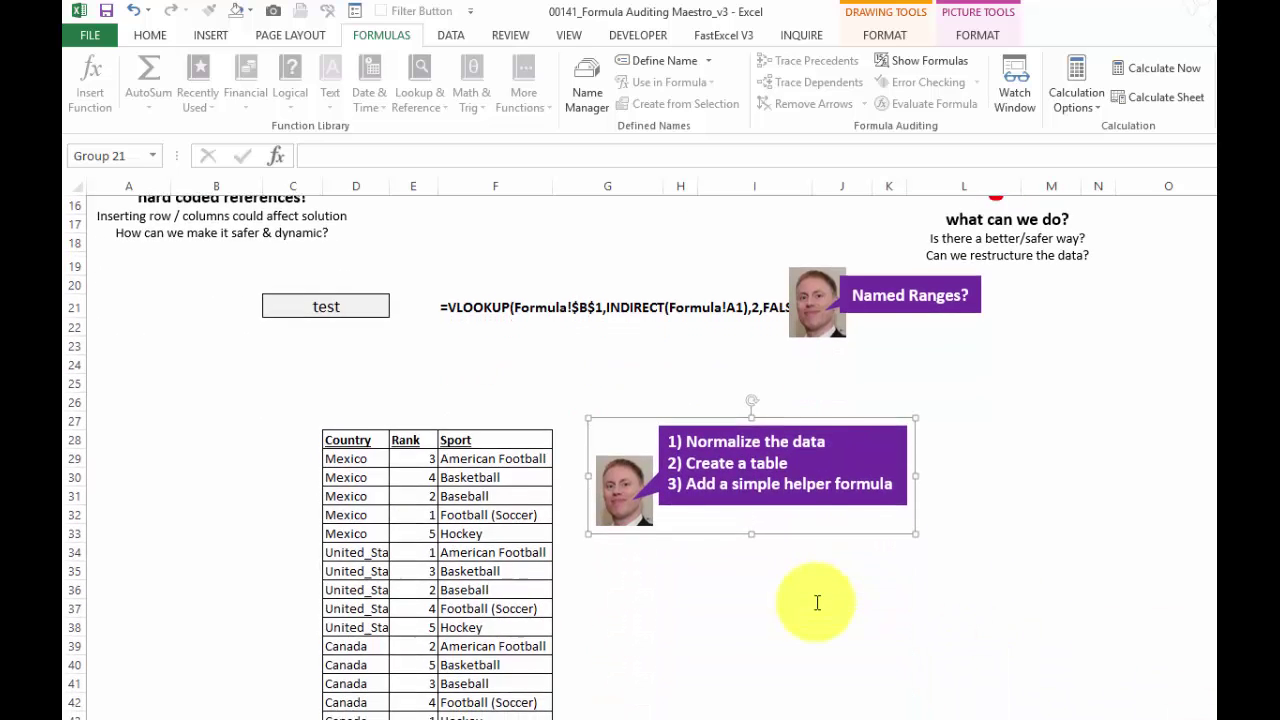
pyautogui.scroll(1, 813, 597)
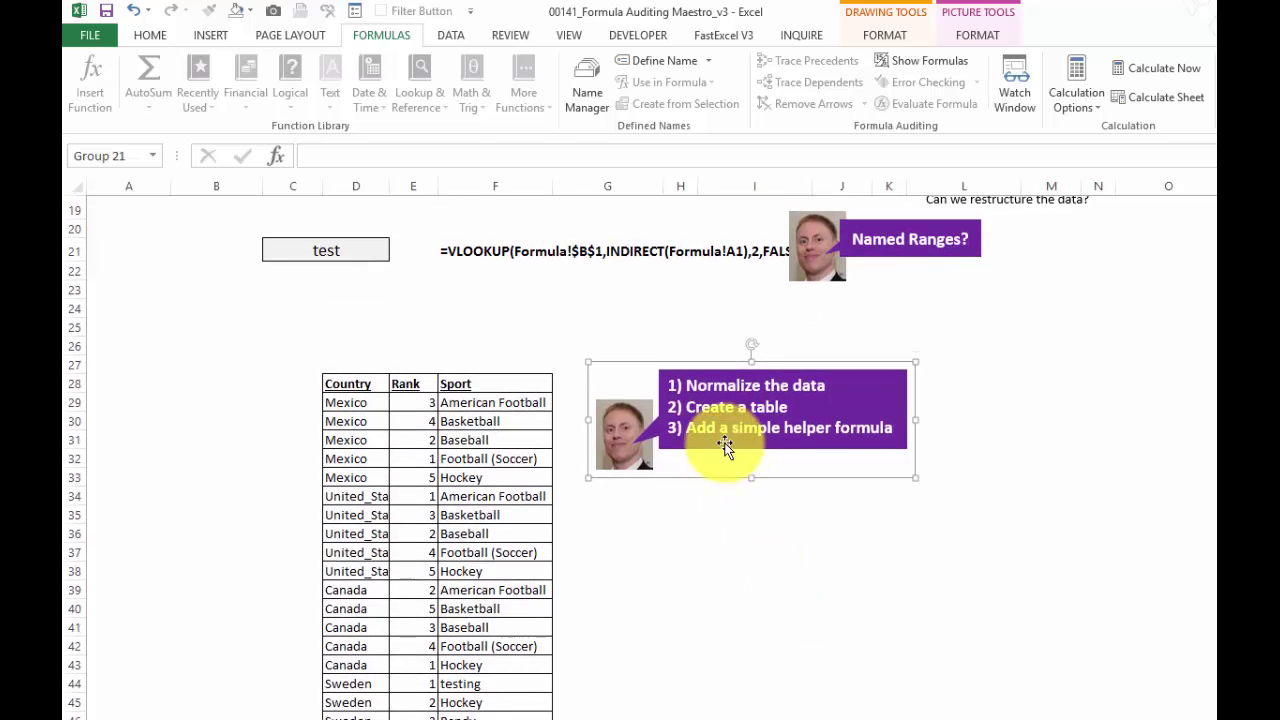
pyautogui.click(163, 442)
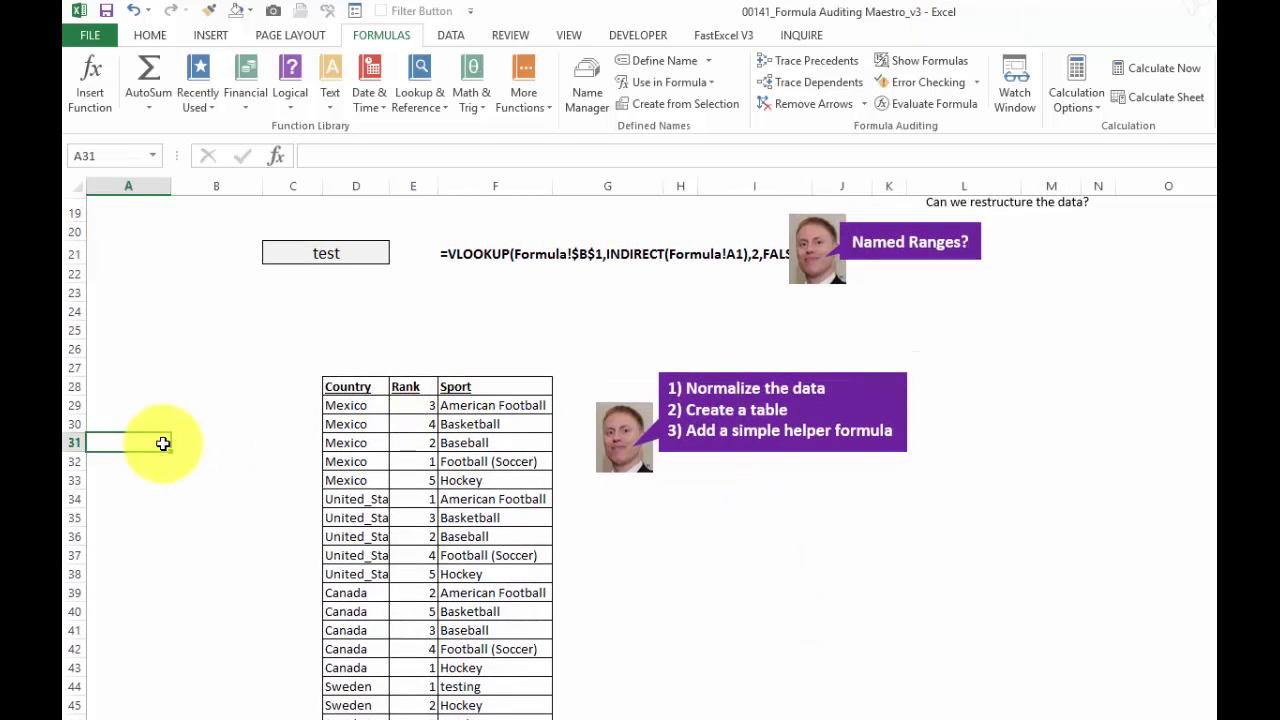
# Compare the separate country lists with the normalized list, selecting its Country, Rank and Sport columns in turn down to row 47.
pyautogui.scroll(5, 190, 410)
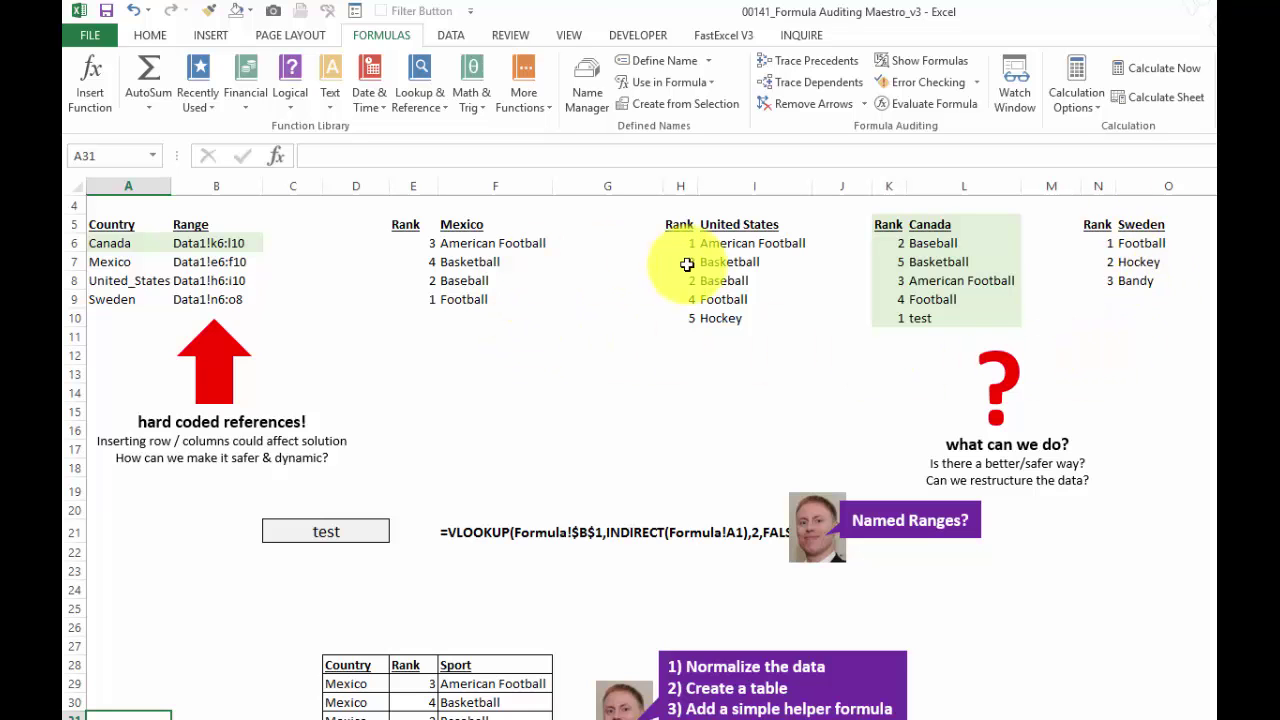
pyautogui.scroll(-5, 663, 460)
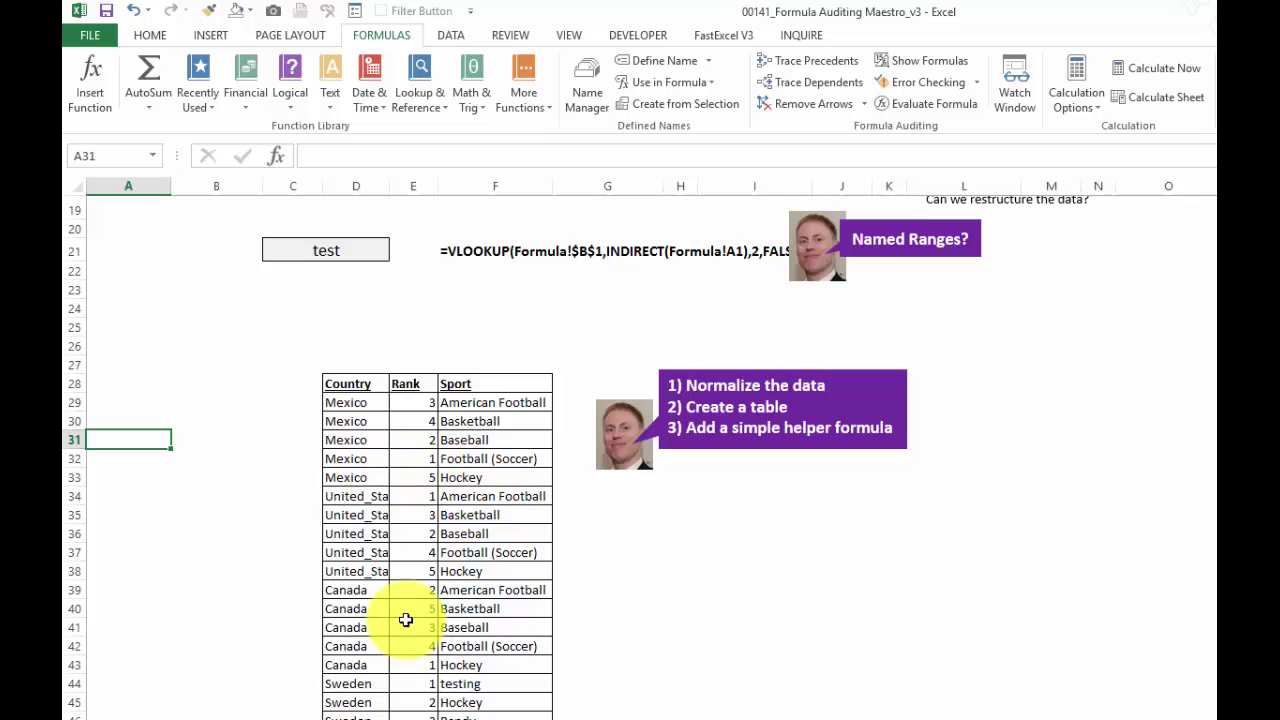
pyautogui.scroll(6, 409, 615)
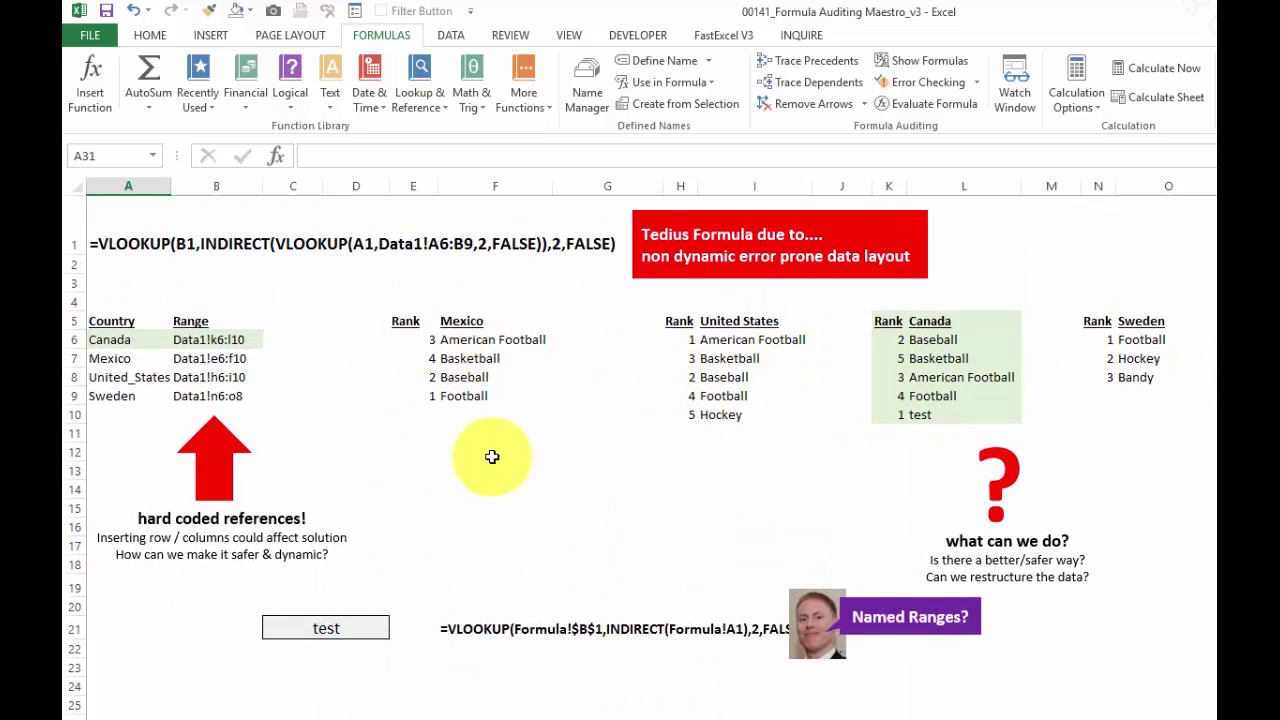
pyautogui.scroll(-5, 491, 517)
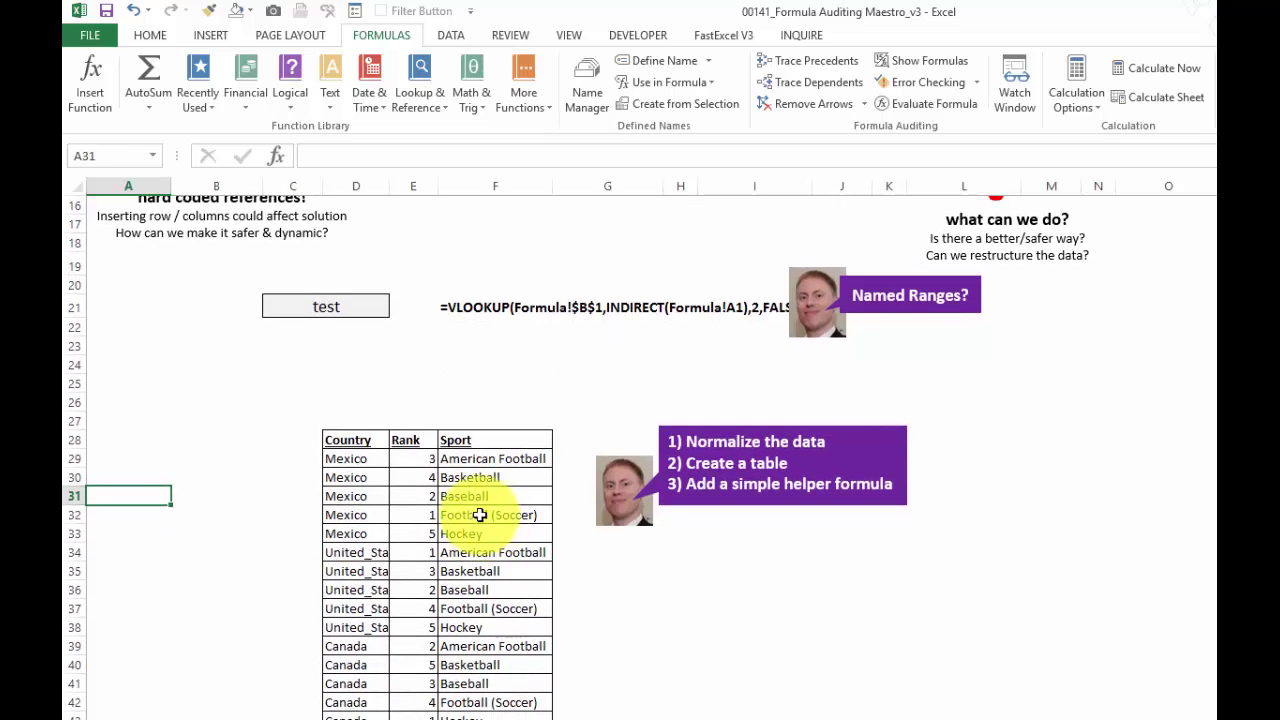
pyautogui.click(360, 439)
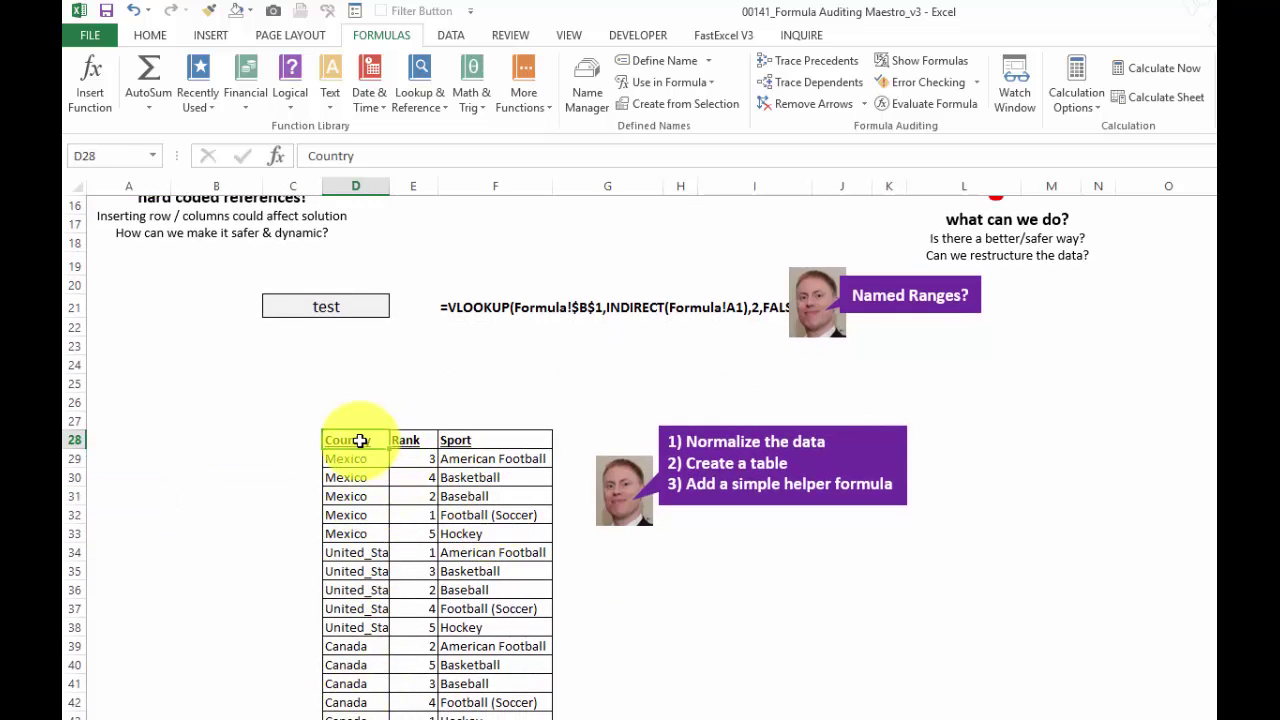
pyautogui.moveTo(360, 440); pyautogui.dragTo(375, 718)
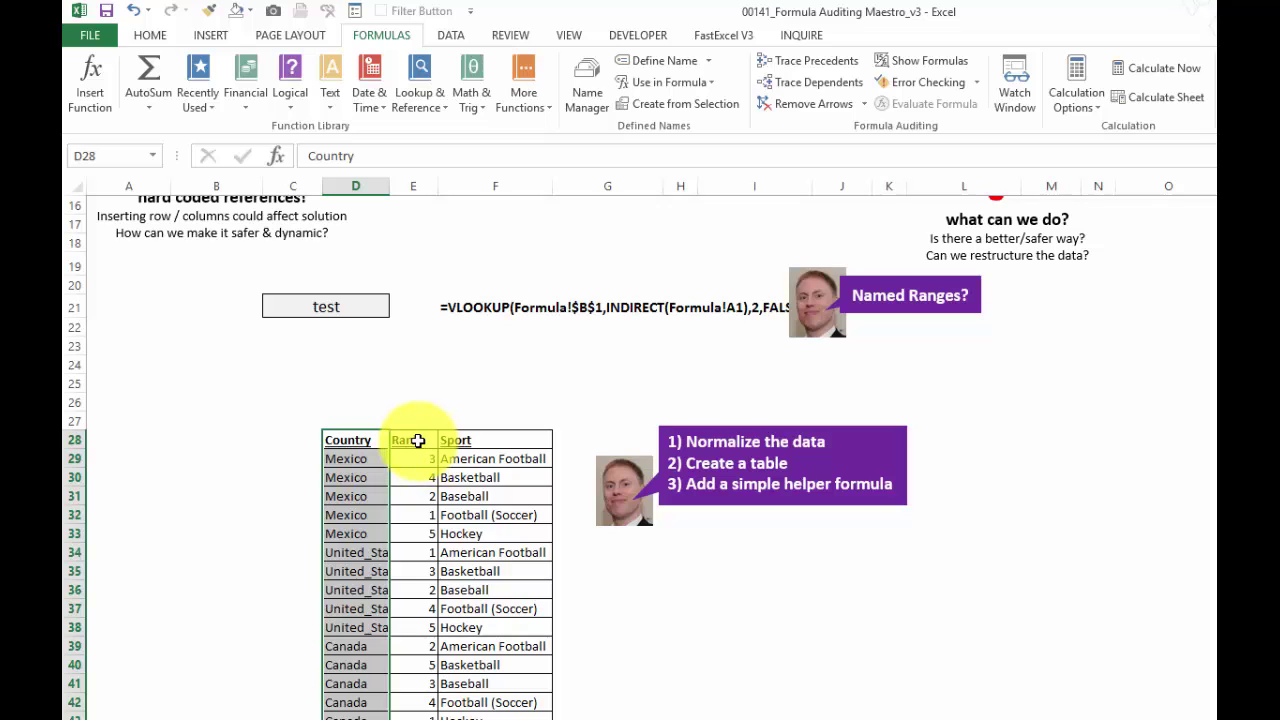
pyautogui.moveTo(417, 440); pyautogui.dragTo(414, 718)
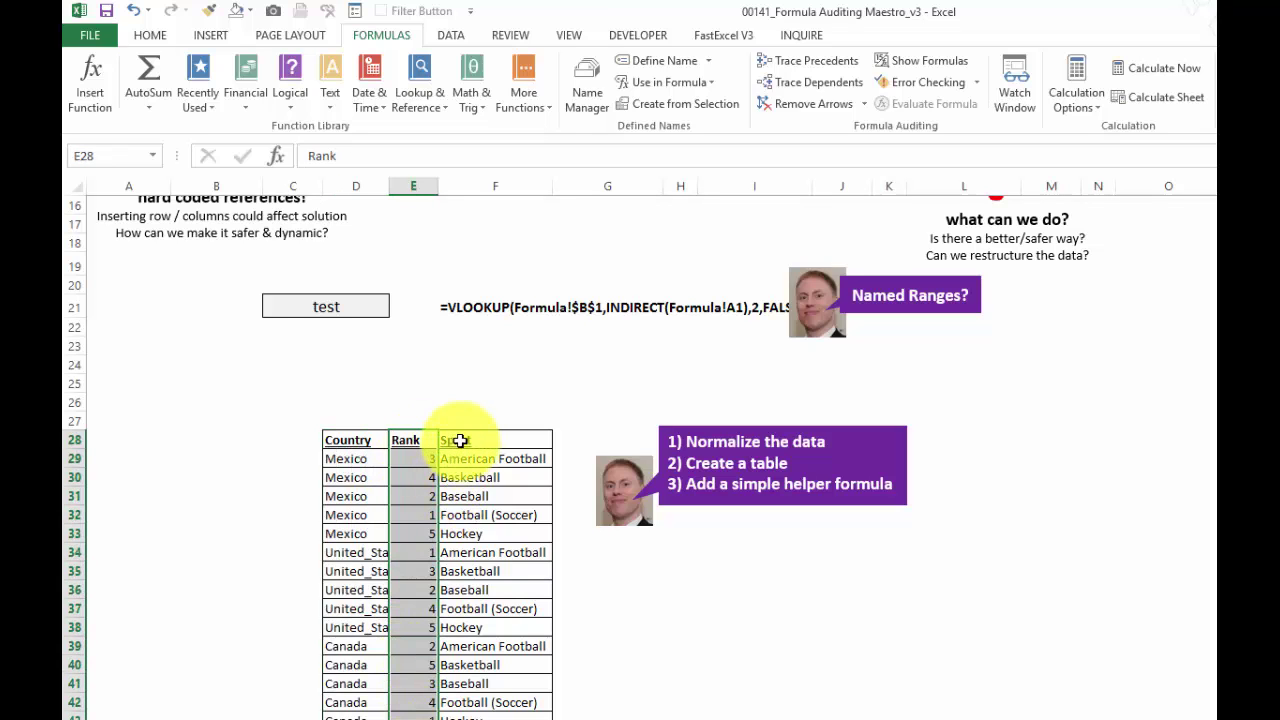
pyautogui.moveTo(459, 440); pyautogui.dragTo(461, 718)
pyautogui.scroll(-3, 466, 566)
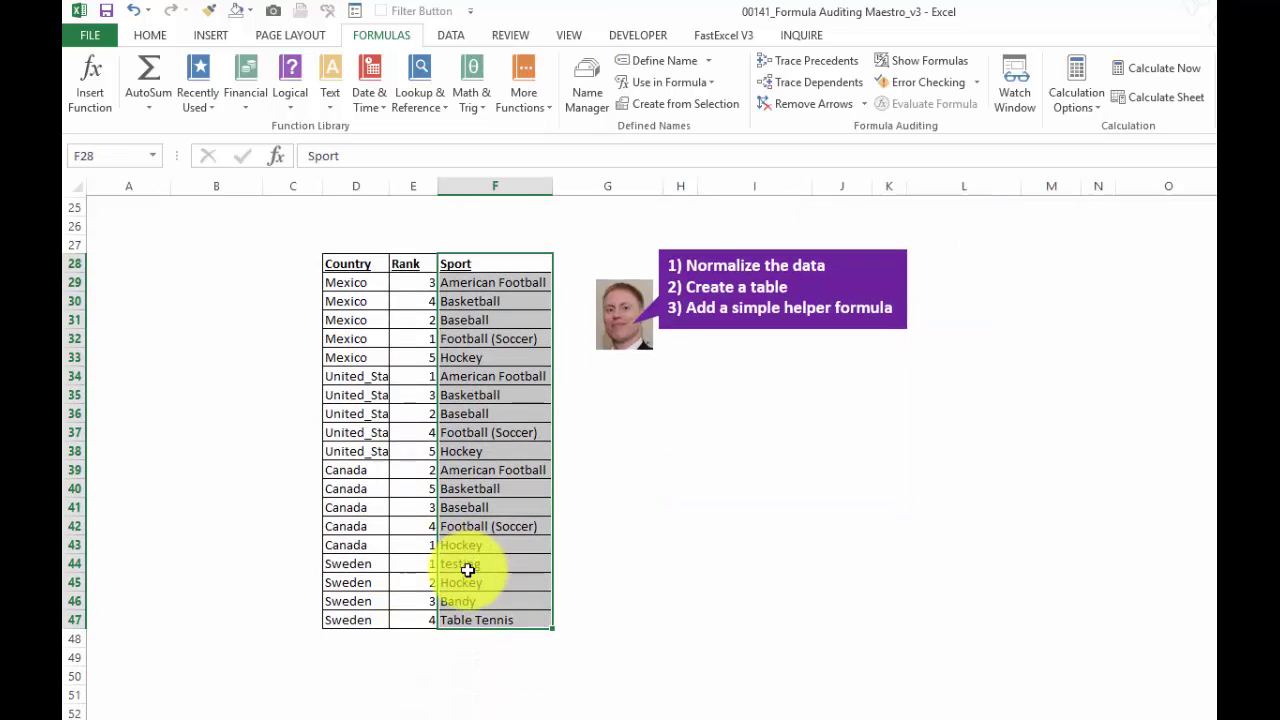
pyautogui.scroll(1, 477, 571)
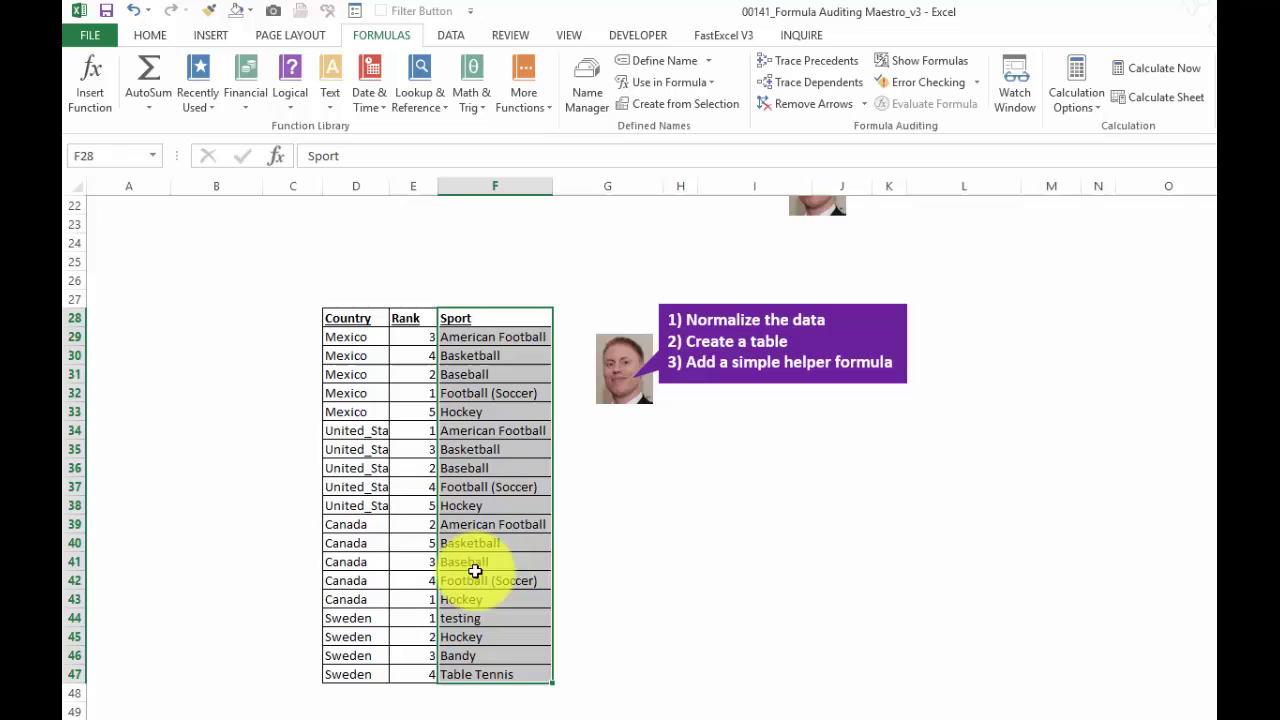
# Examine how Country and Rank together identify a sport in the normalized list, using Mexico's rank 1 row in D32:F32.
pyautogui.click(412, 404)
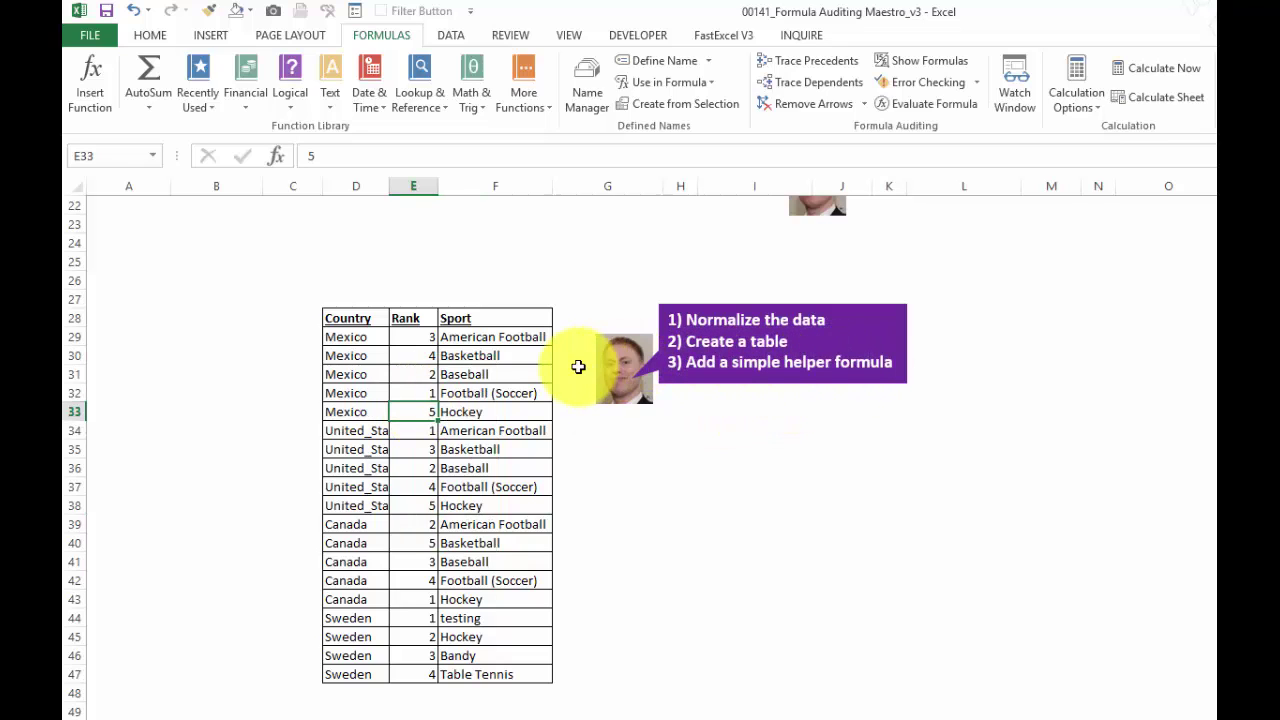
pyautogui.click(450, 469)
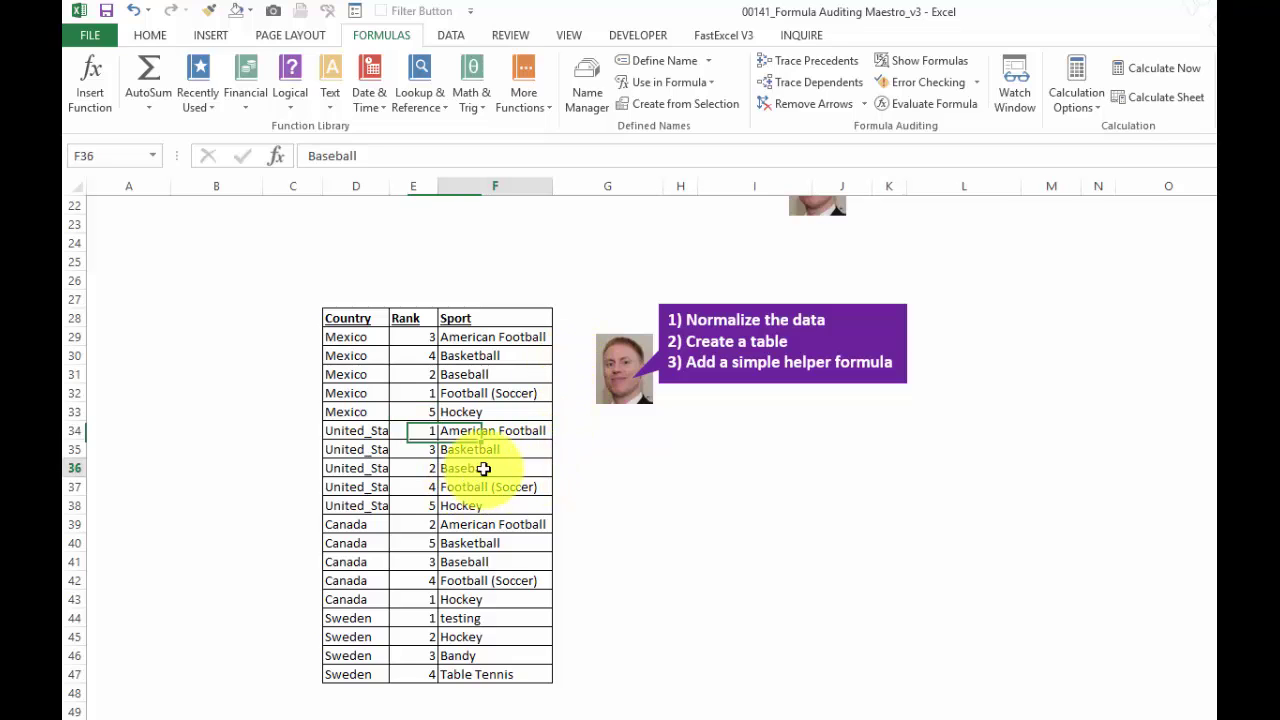
pyautogui.click(354, 322)
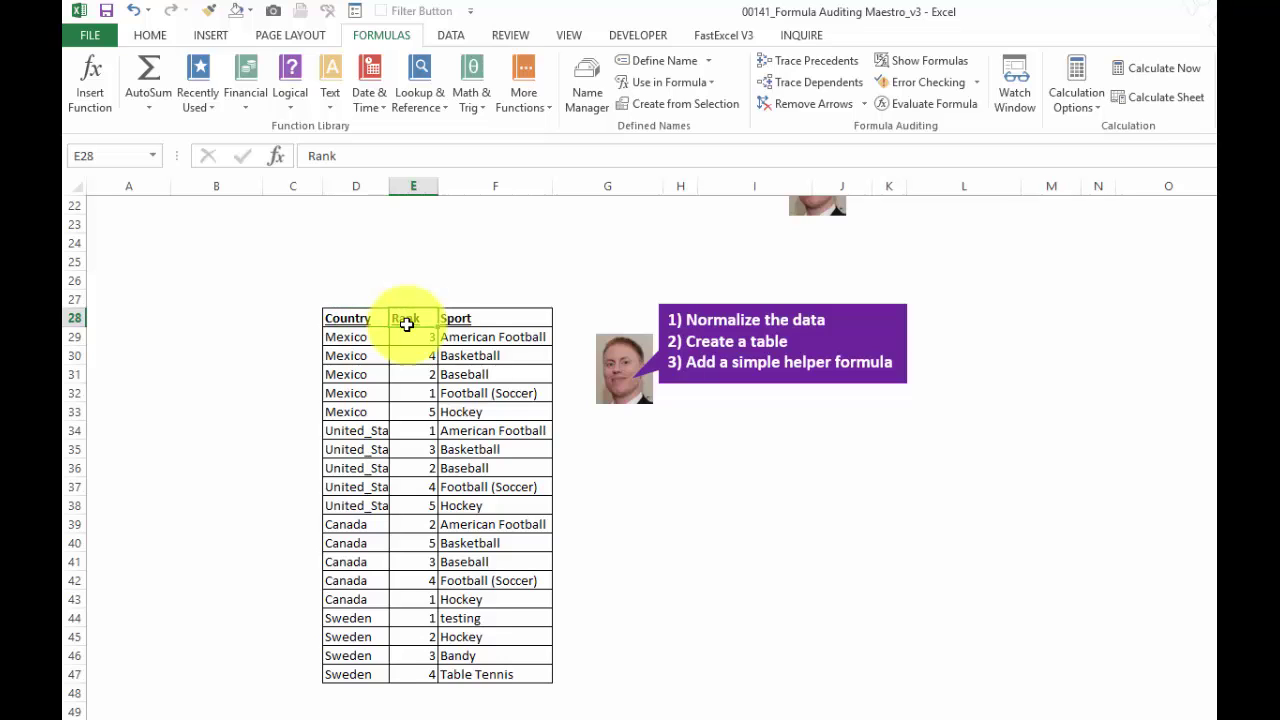
pyautogui.moveTo(345, 392); pyautogui.dragTo(414, 390)
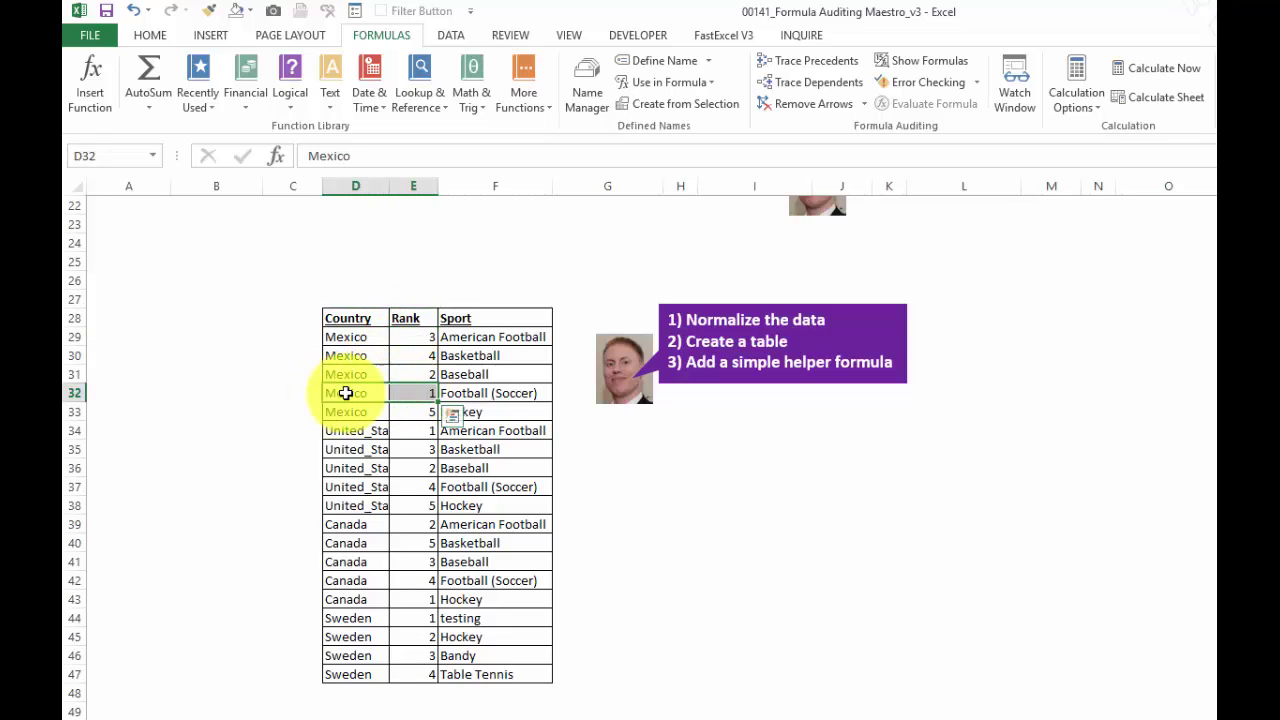
pyautogui.click(480, 391)
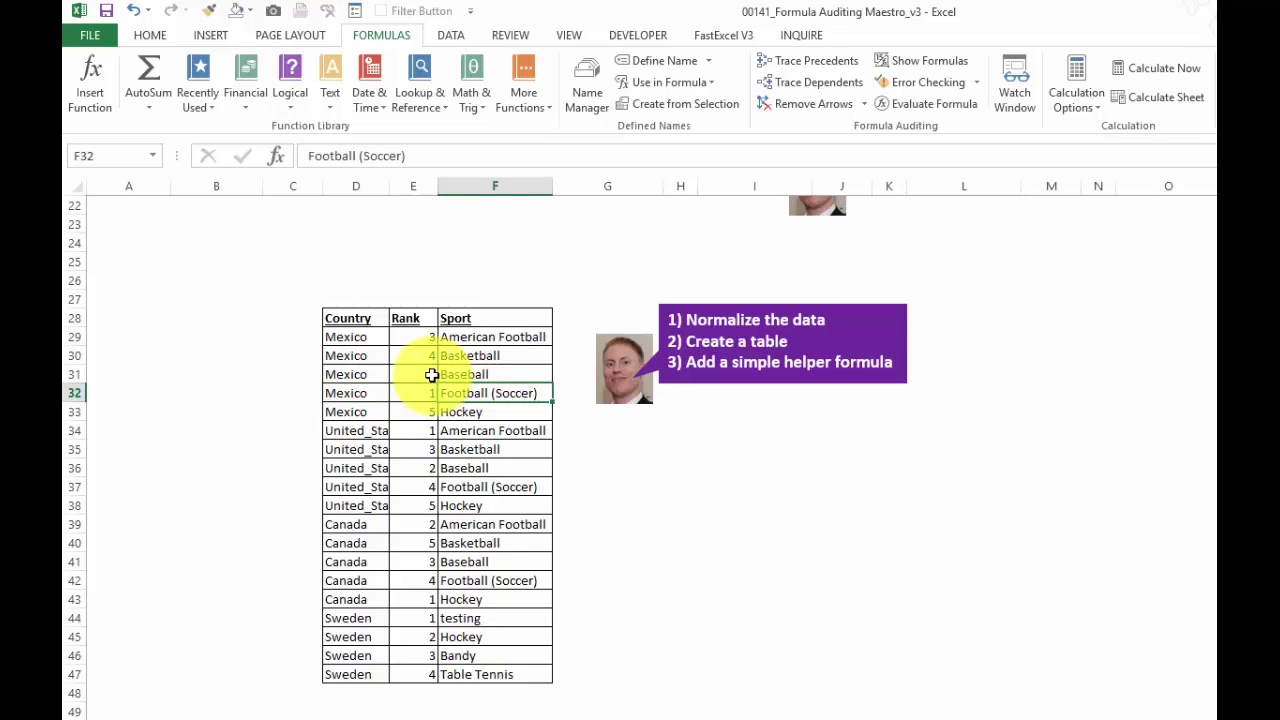
# Convert the Country, Rank and Sport list in D28:F47 into a table with headers.
pyautogui.click(431, 375)
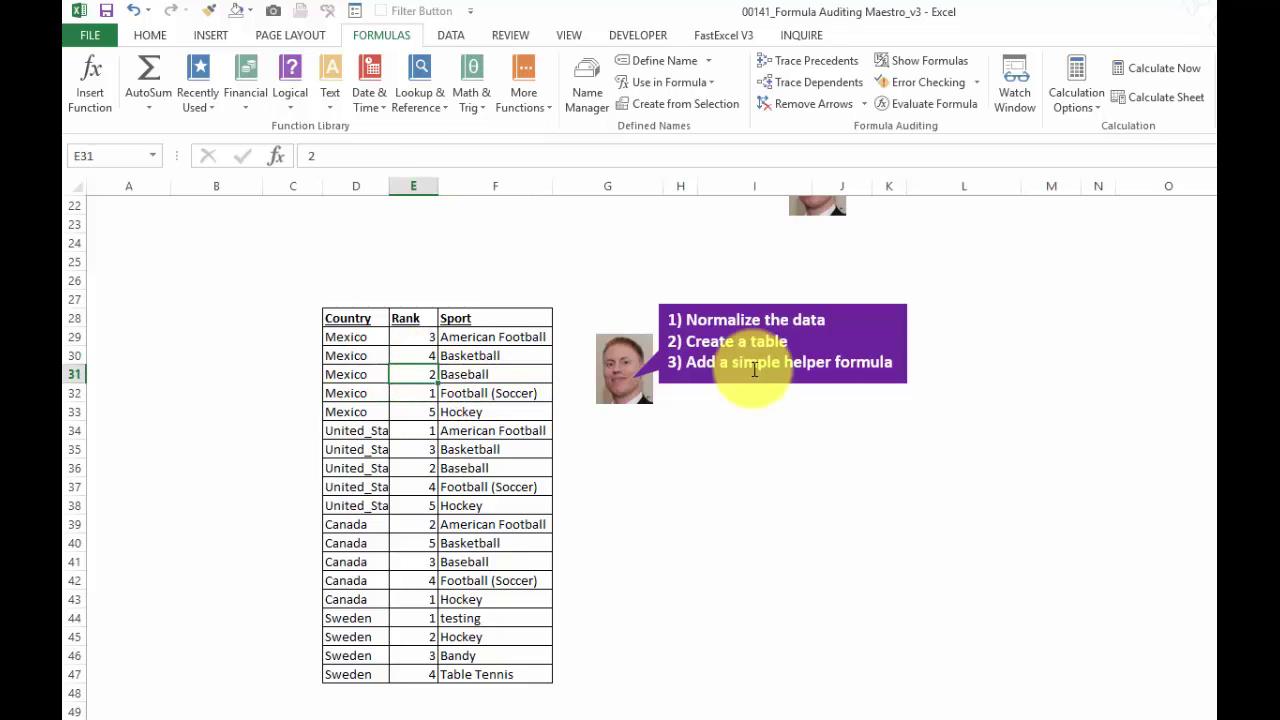
pyautogui.click(208, 37)
pyautogui.click(223, 80)
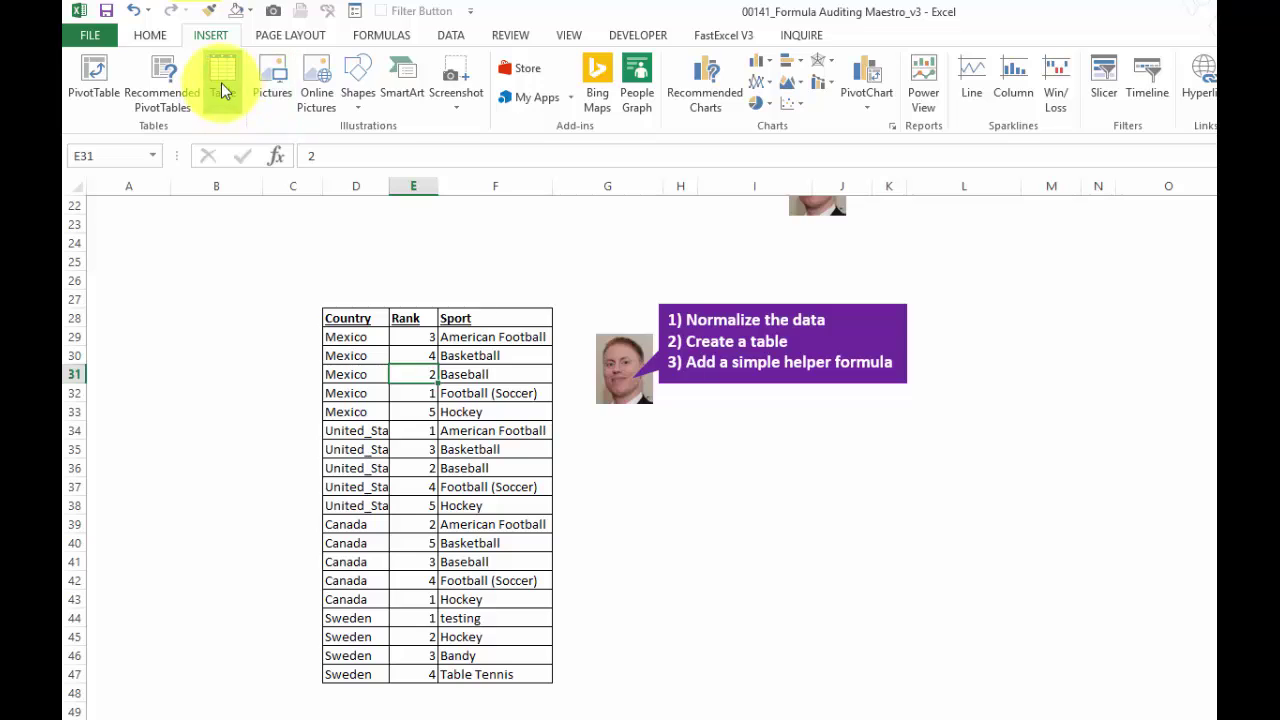
pyautogui.click(589, 404)
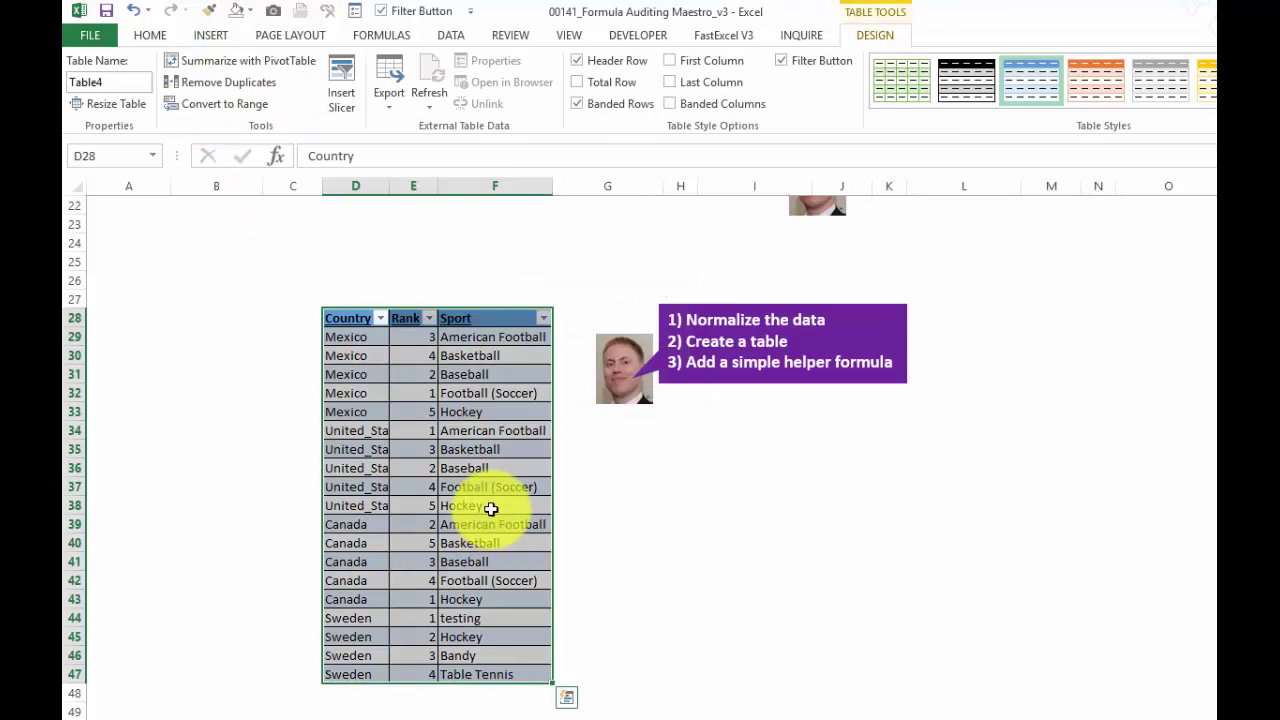
# Enter the heading Helper in C28, directly beside the table's Country header.
pyautogui.click(296, 316)
pyautogui.write('Helper')
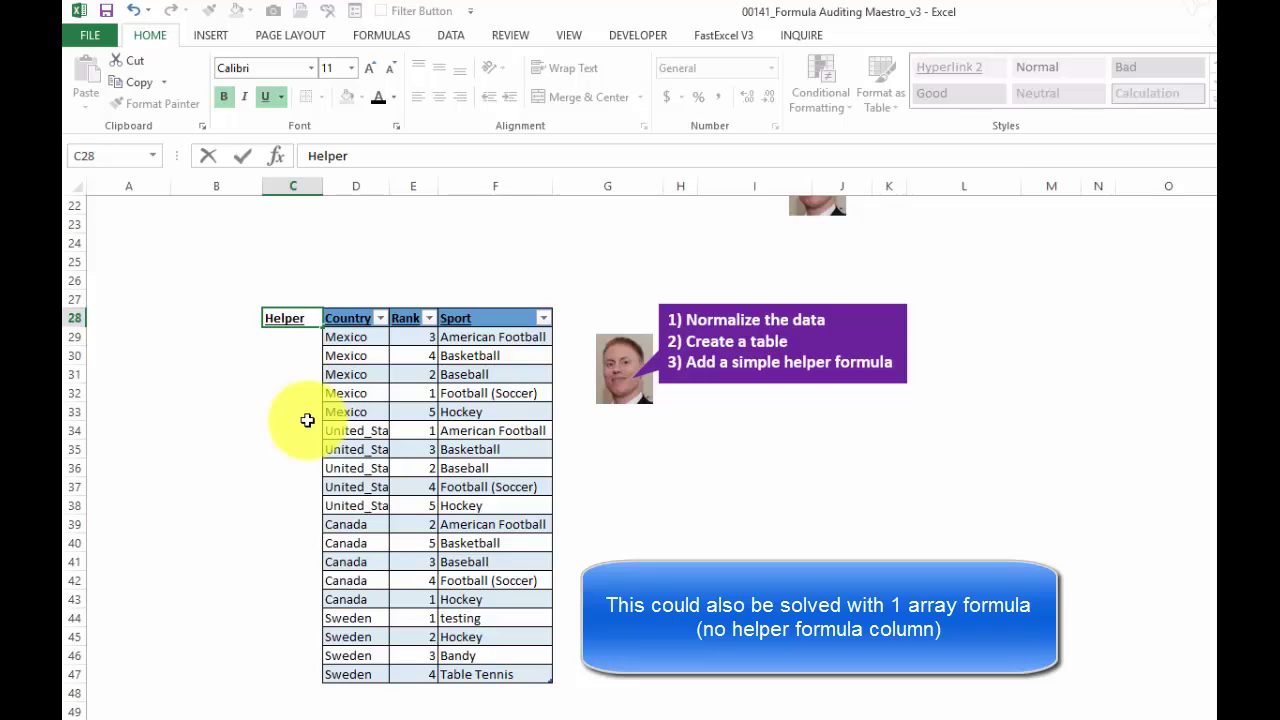
pyautogui.press('Return')
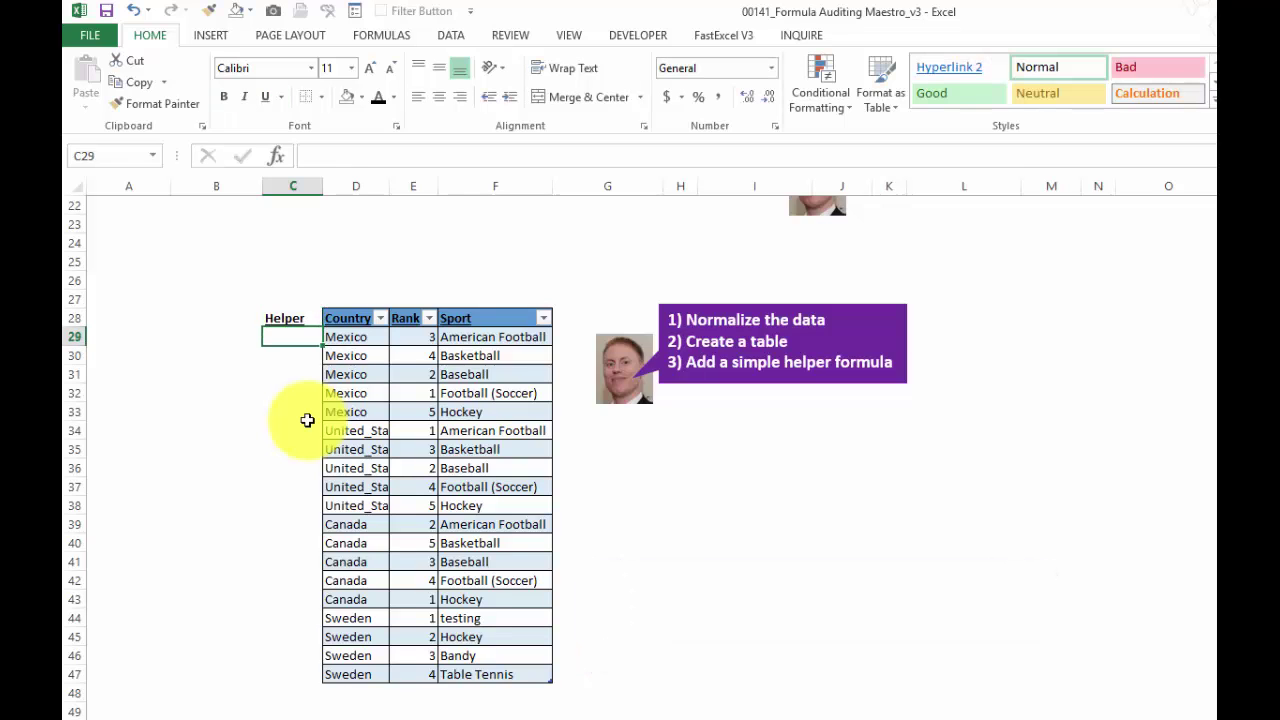
pyautogui.write('=')
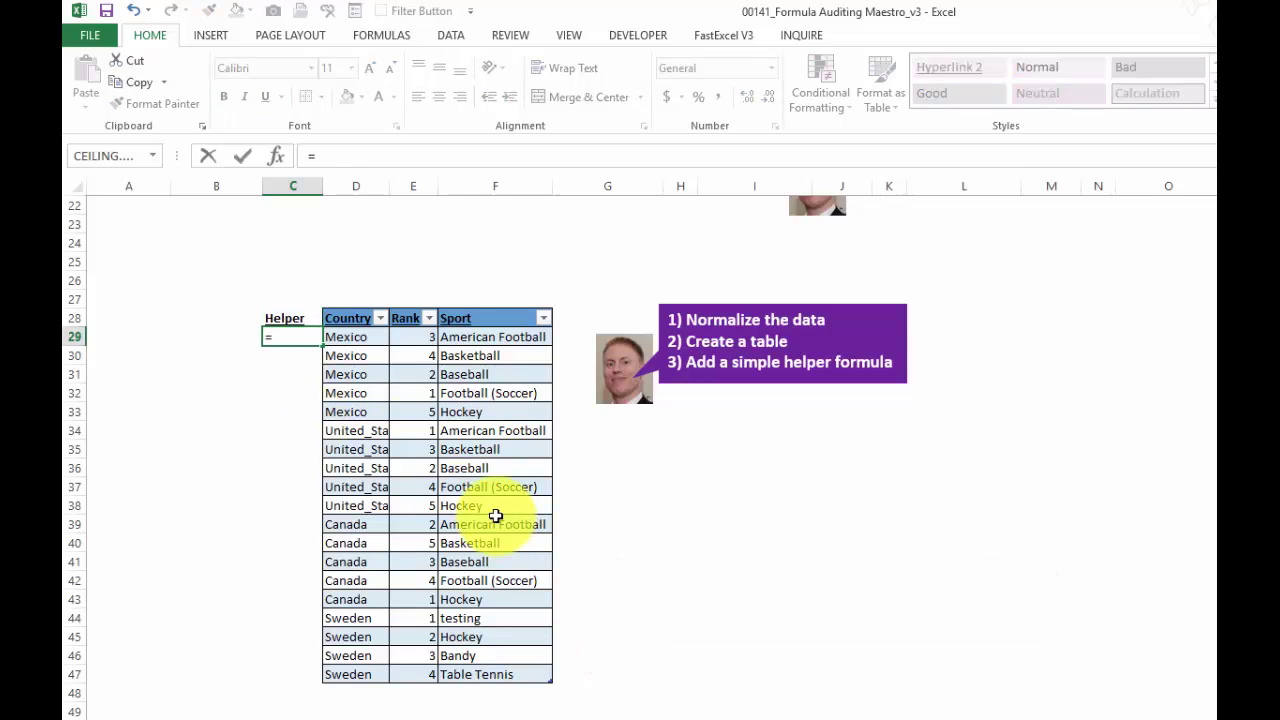
pyautogui.click(354, 337)
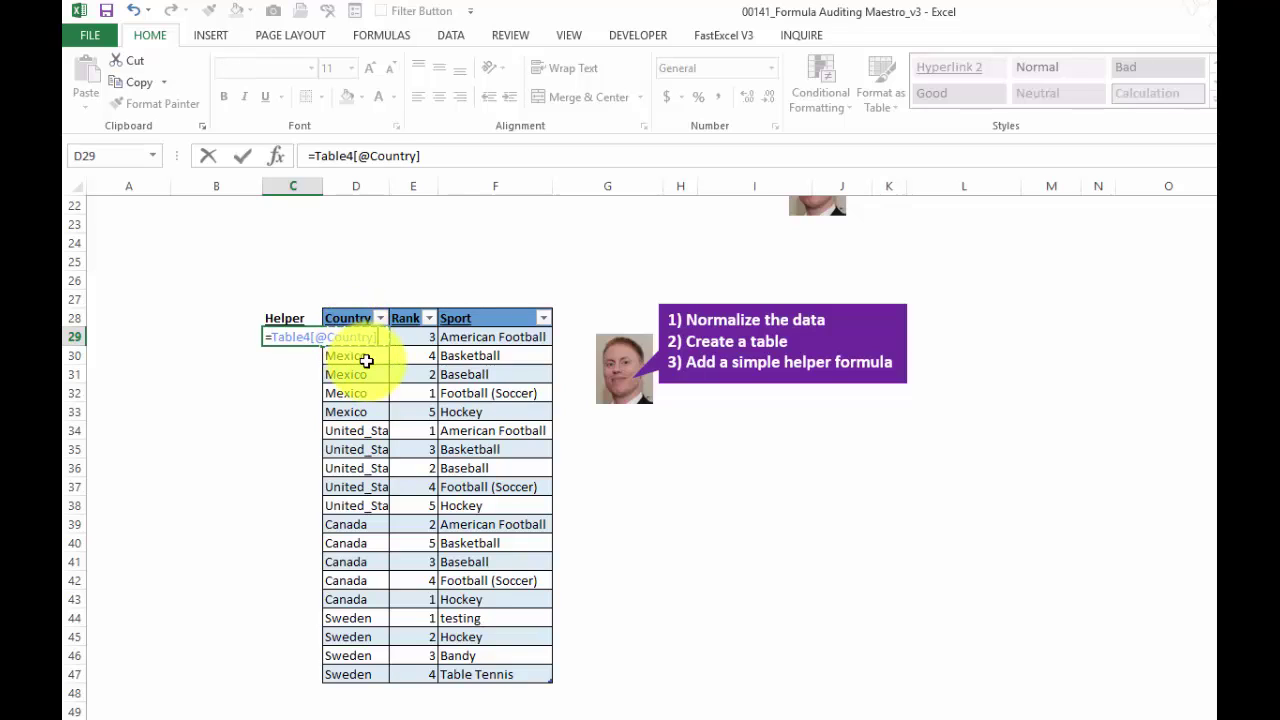
pyautogui.write('&')
pyautogui.click(413, 338)
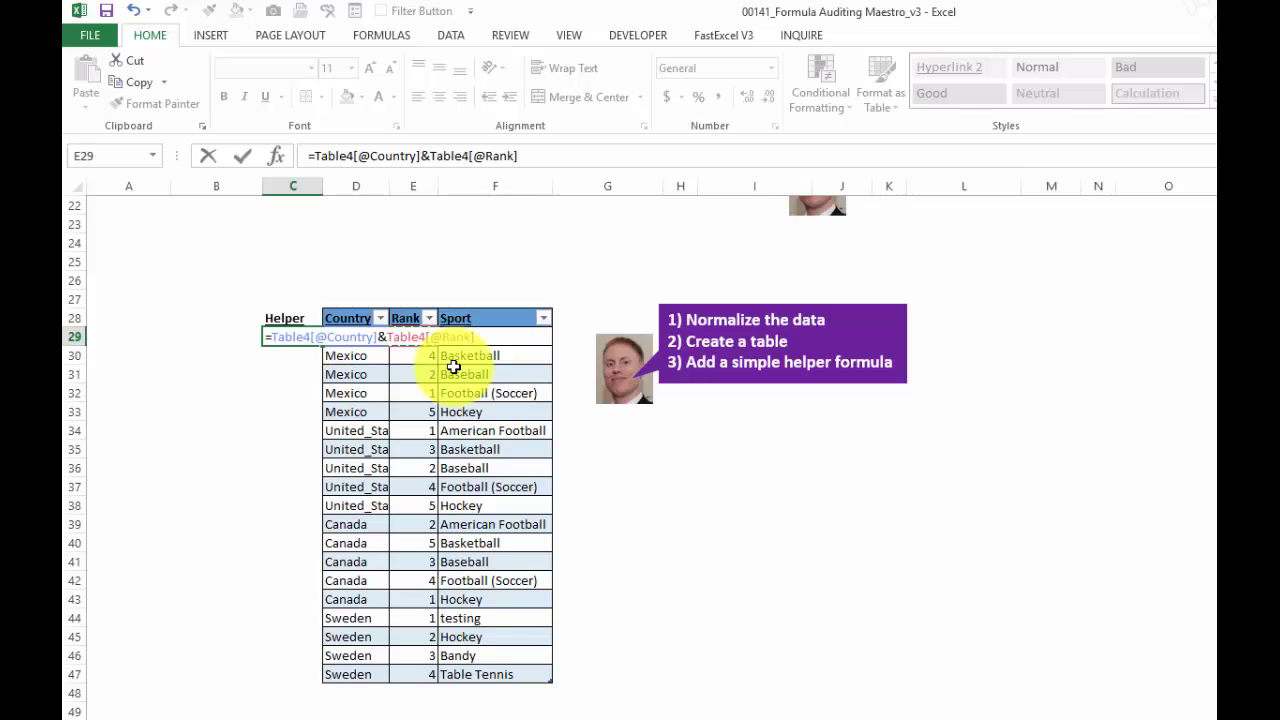
pyautogui.press('Return')
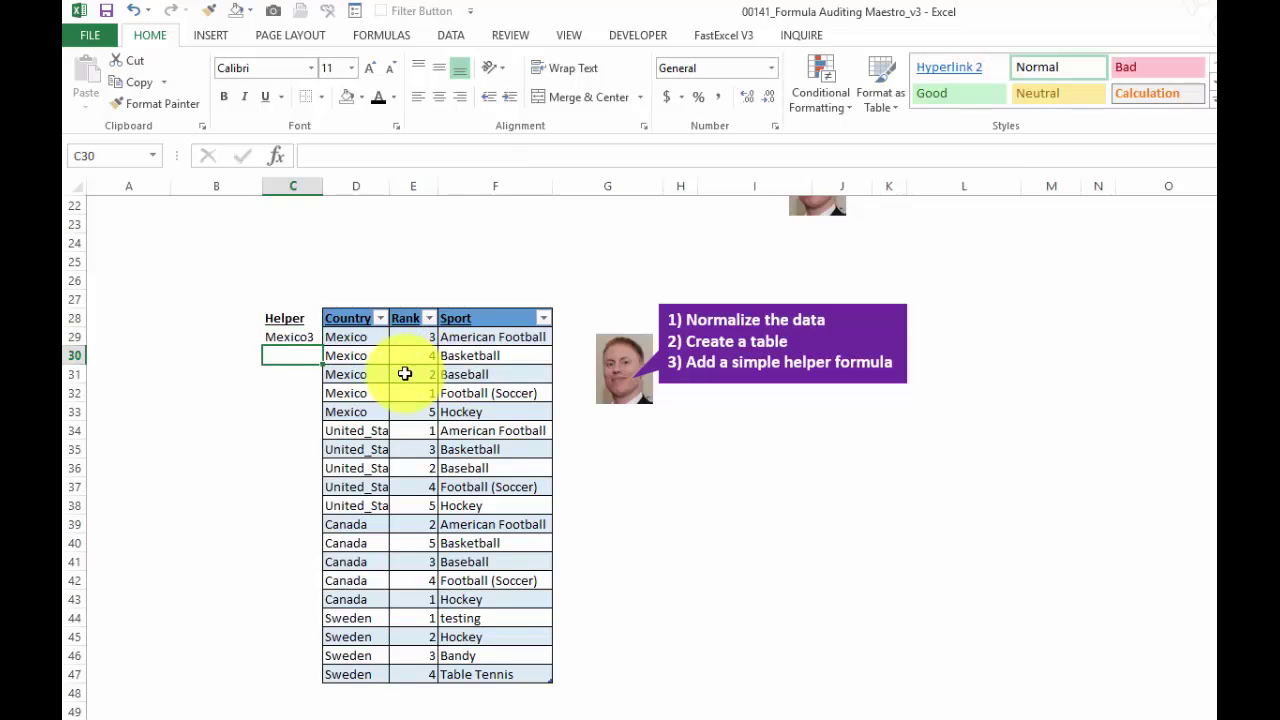
pyautogui.press('Up')
pyautogui.moveTo(325, 345); pyautogui.dragTo(323, 676)
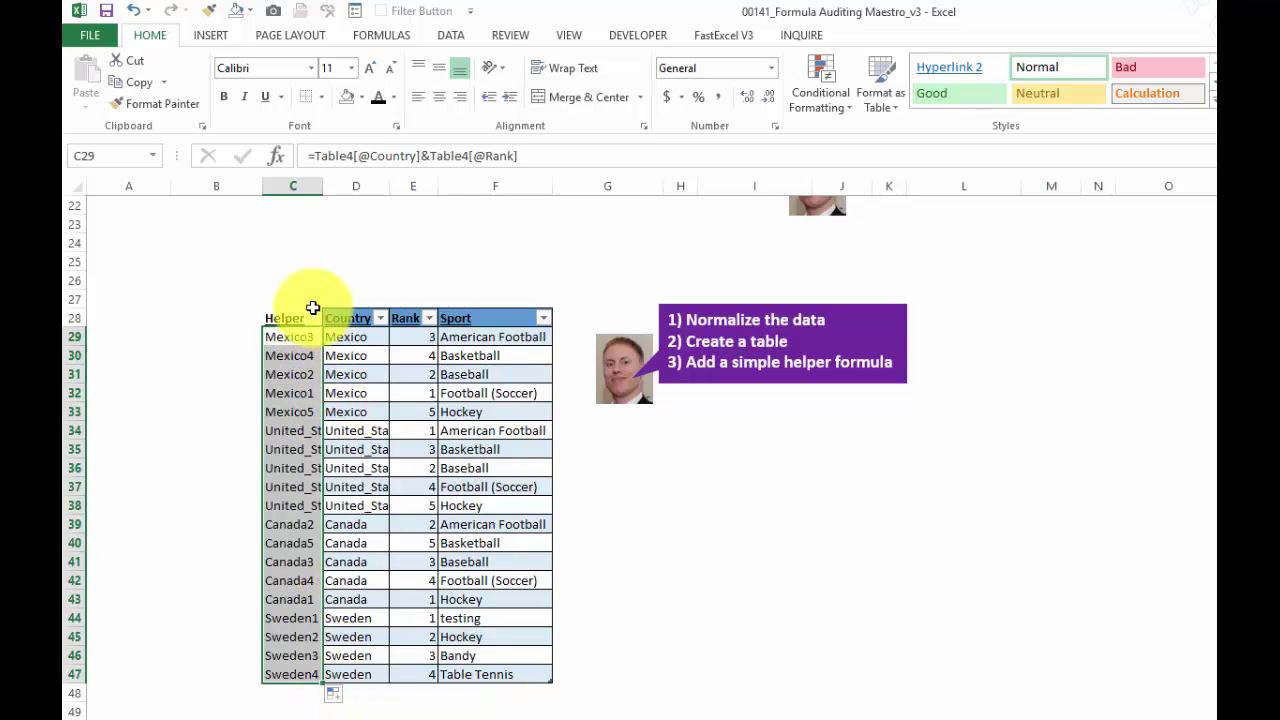
# Resize the table to C28:F47 so that it includes the Helper column.
pyautogui.click(340, 392)
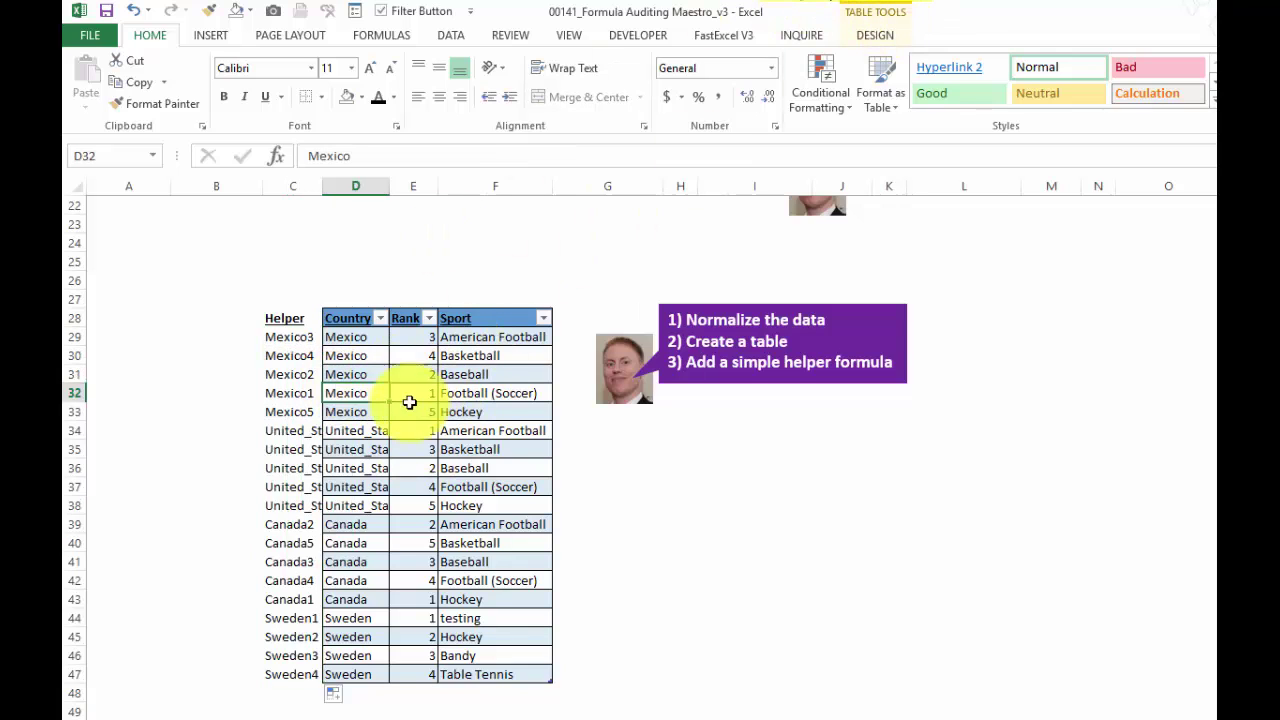
pyautogui.click(869, 37)
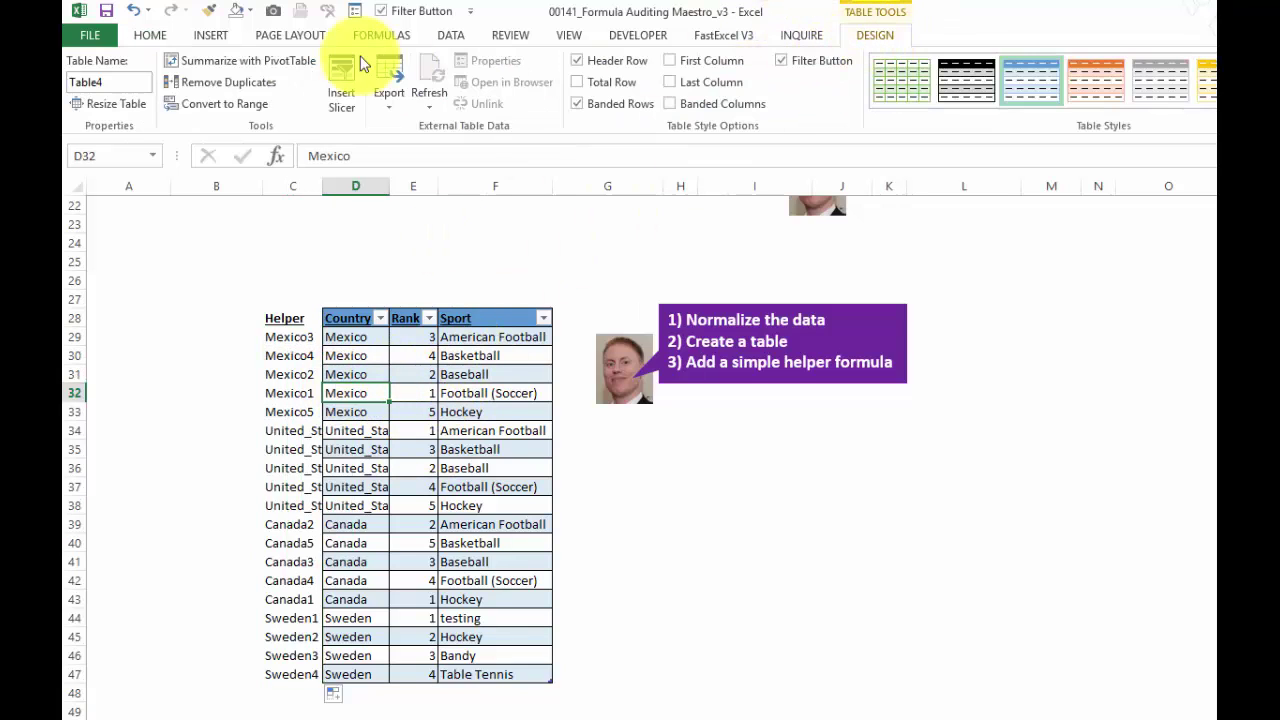
pyautogui.click(125, 105)
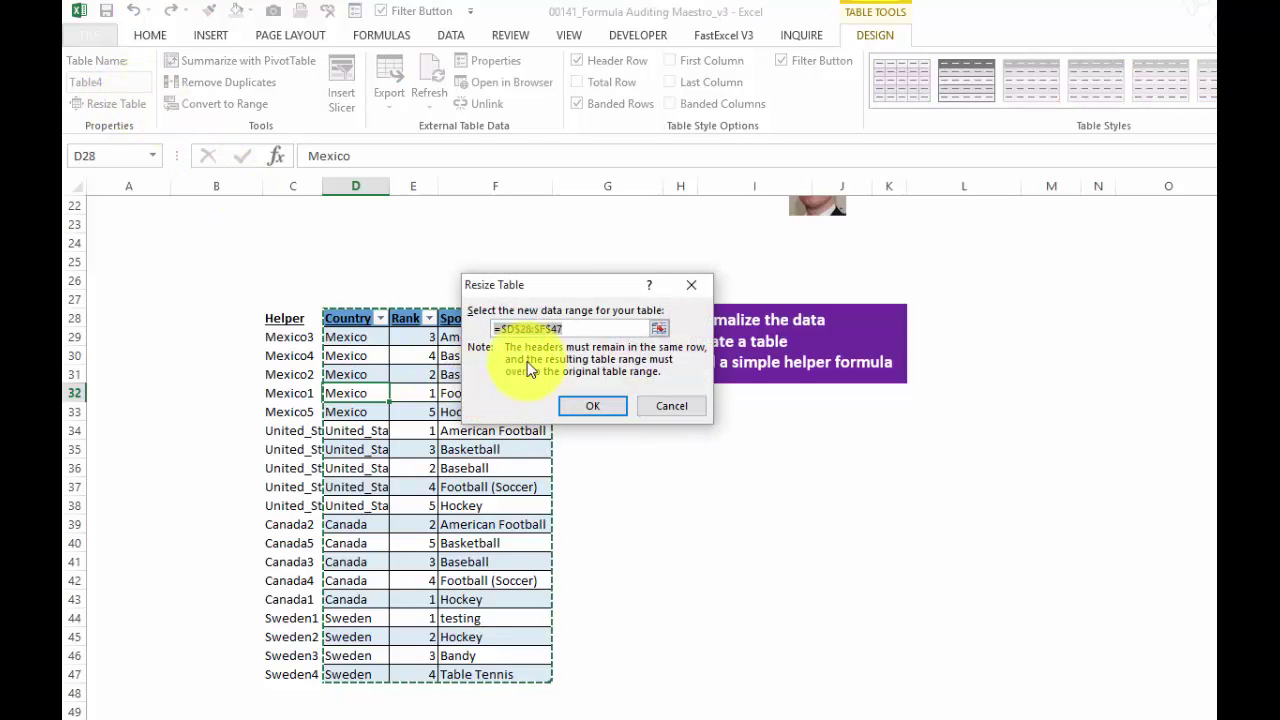
pyautogui.click(510, 330)
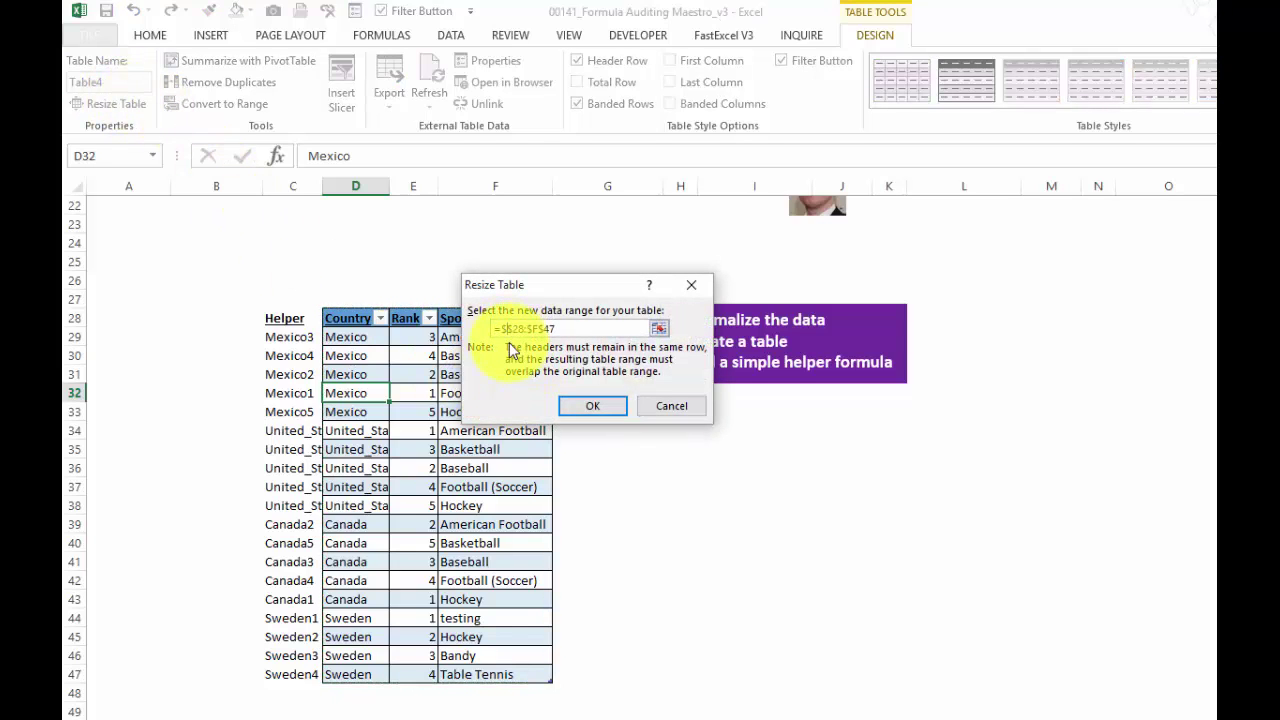
pyautogui.click(592, 405)
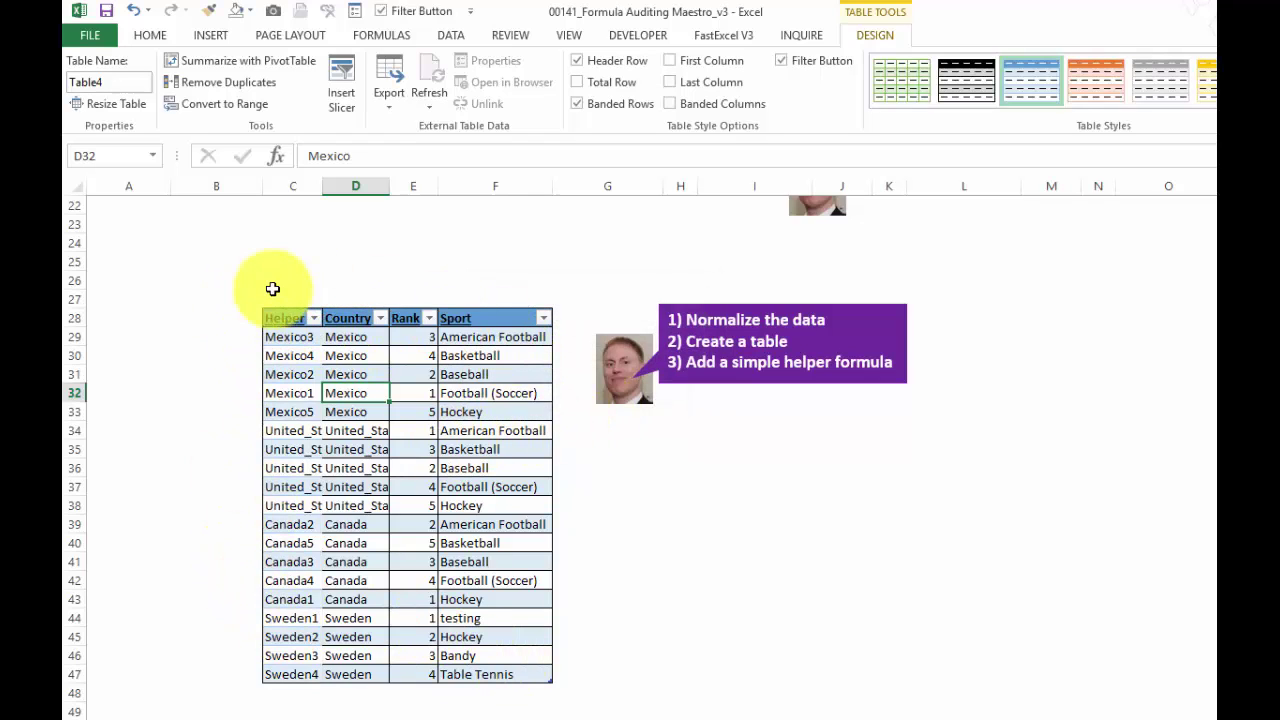
# Enter =VLOOKUP(A1&B1,Table4,4,FALSE) in B2 of the Formula sheet to look up the sport through the Helper column.
pyautogui.moveTo(280, 336); pyautogui.dragTo(262, 674)
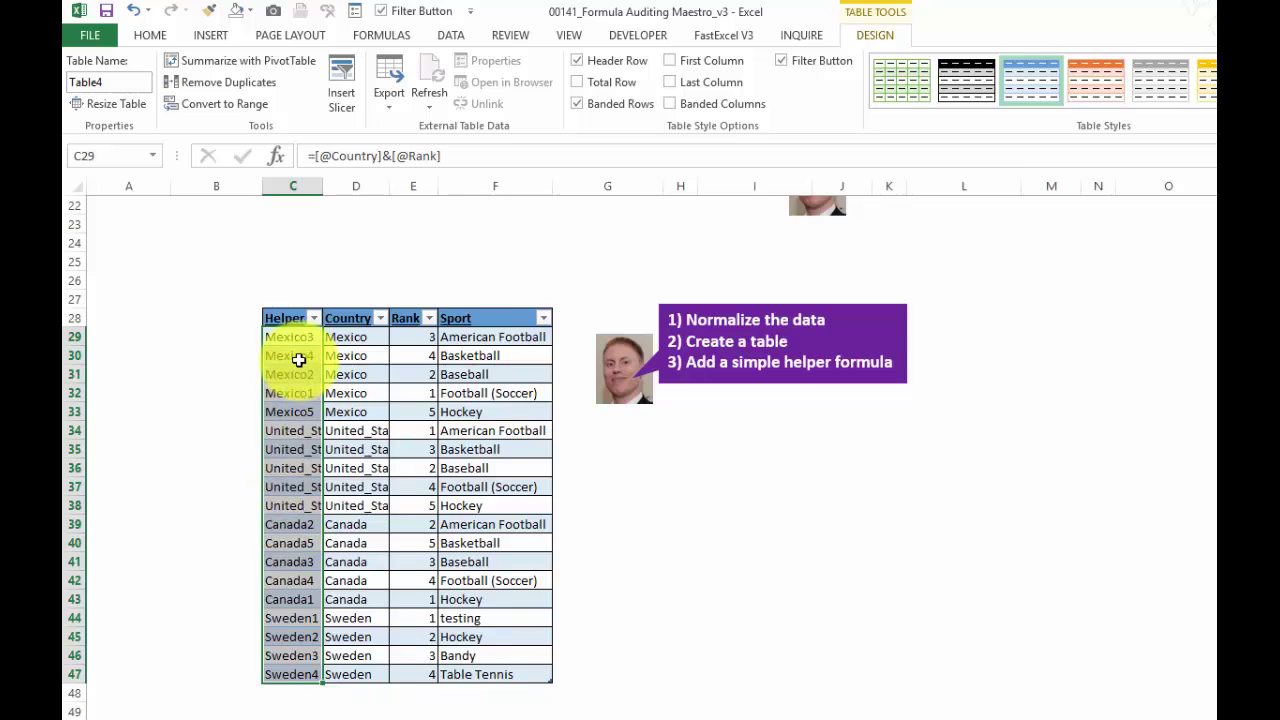
pyautogui.moveTo(456, 332); pyautogui.dragTo(500, 674)
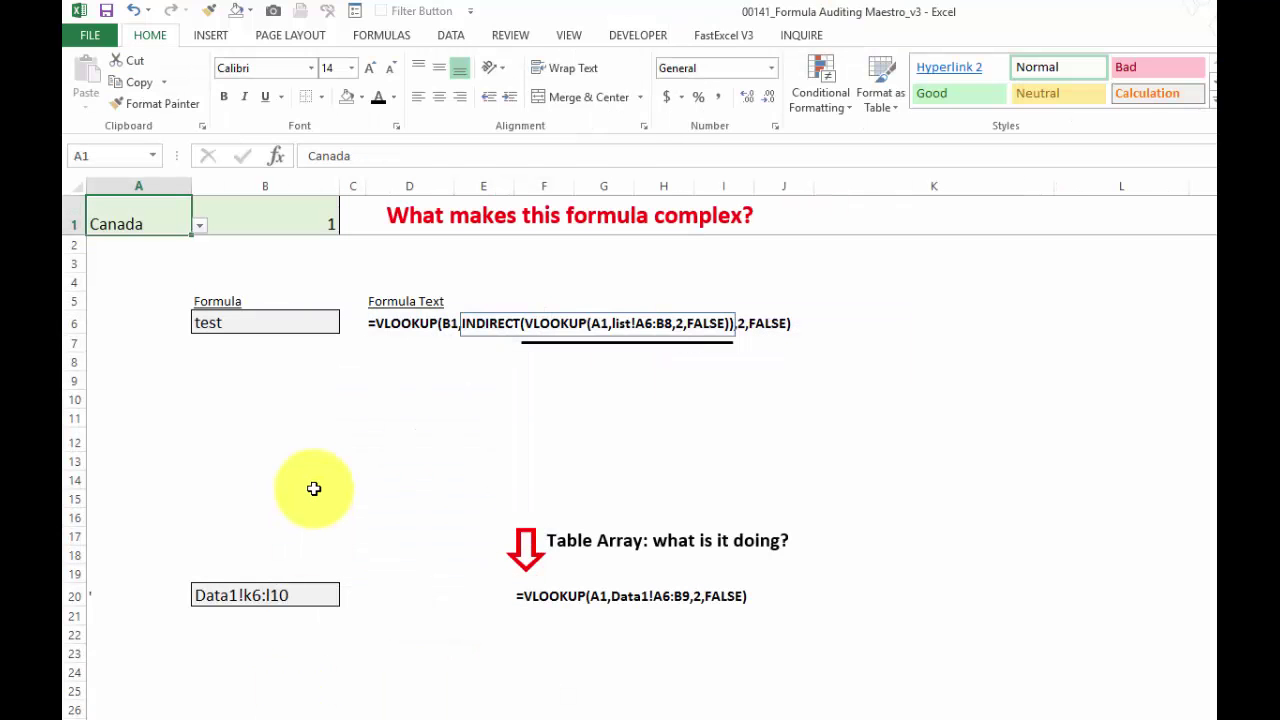
pyautogui.click(314, 247)
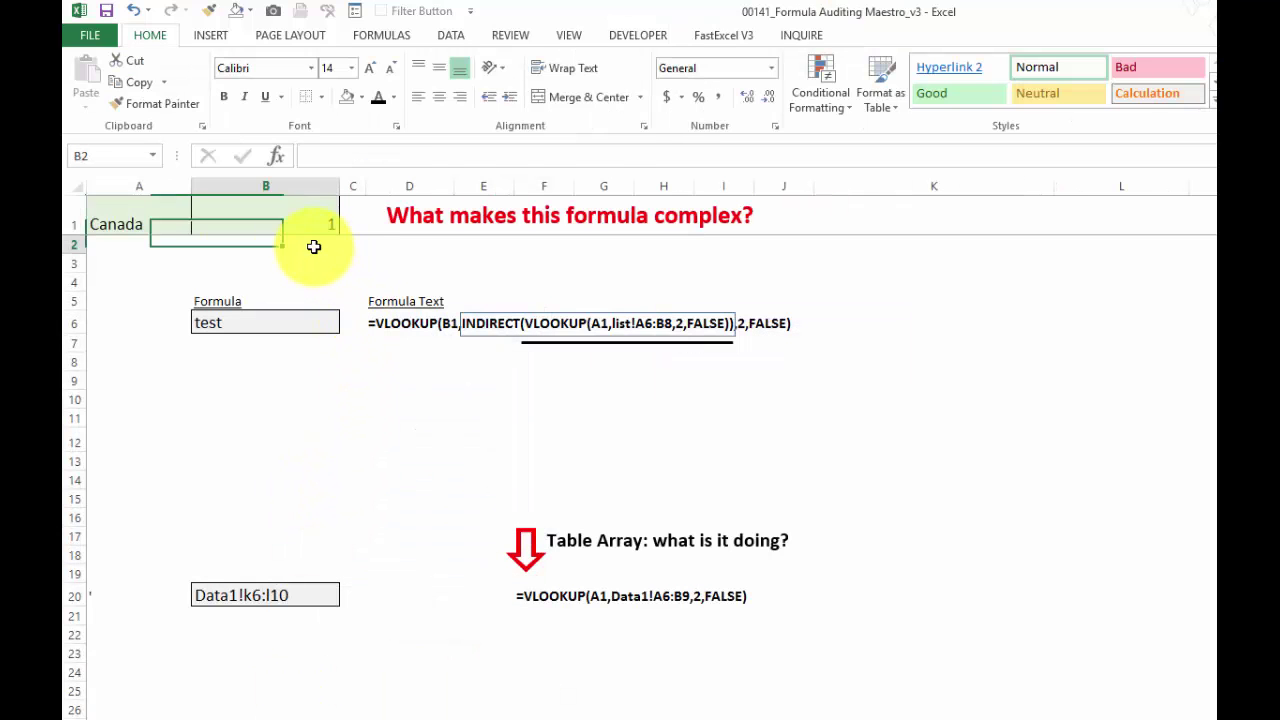
pyautogui.write('=vl')
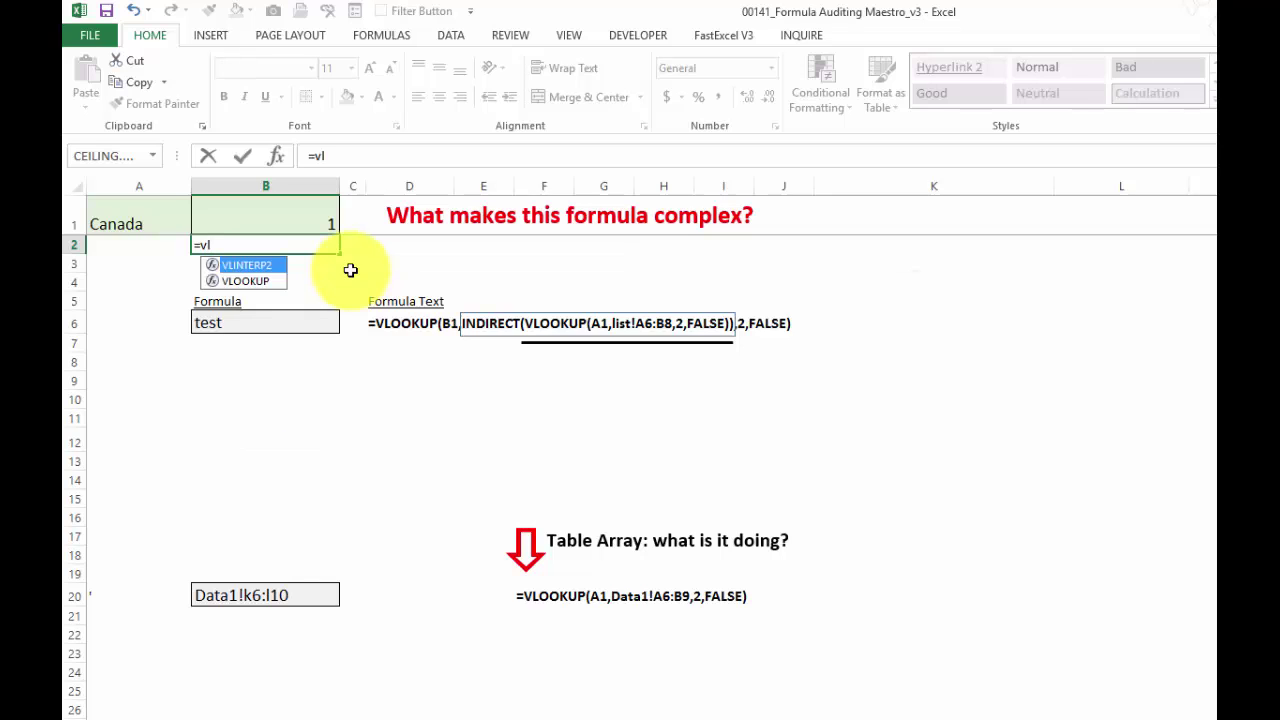
pyautogui.press('Down')
pyautogui.press('Tab')
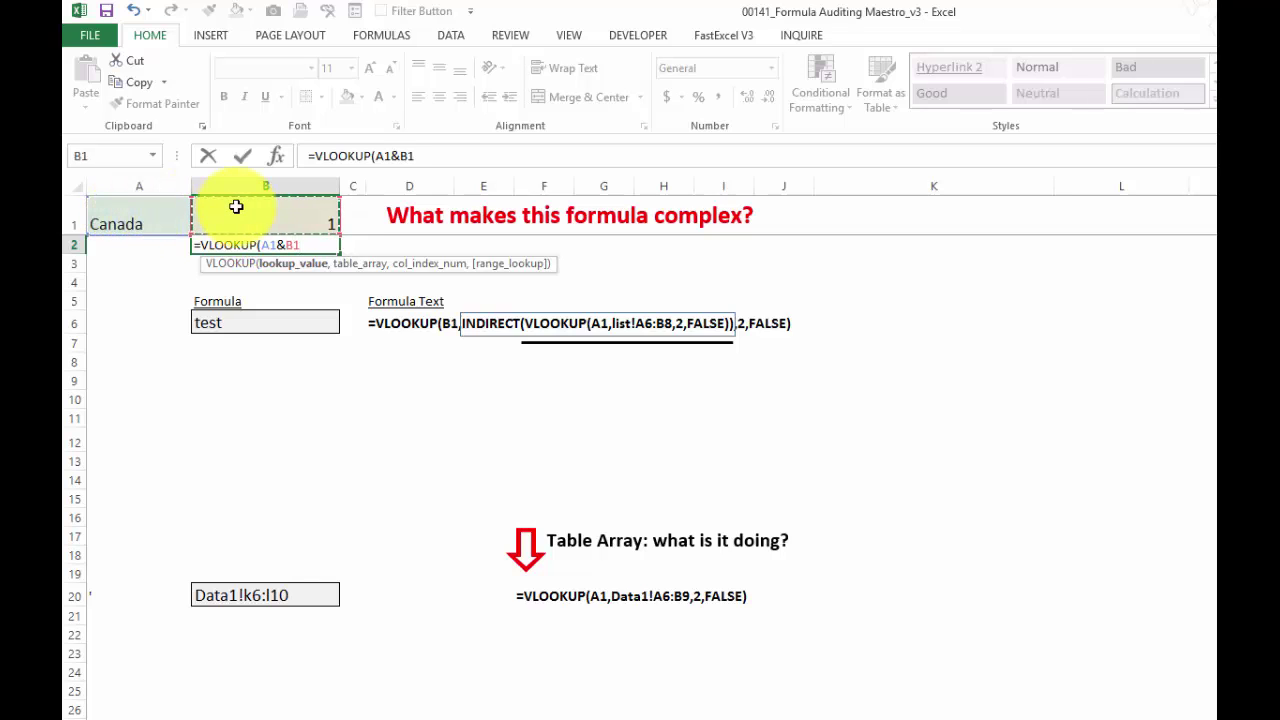
pyautogui.click(297, 694)
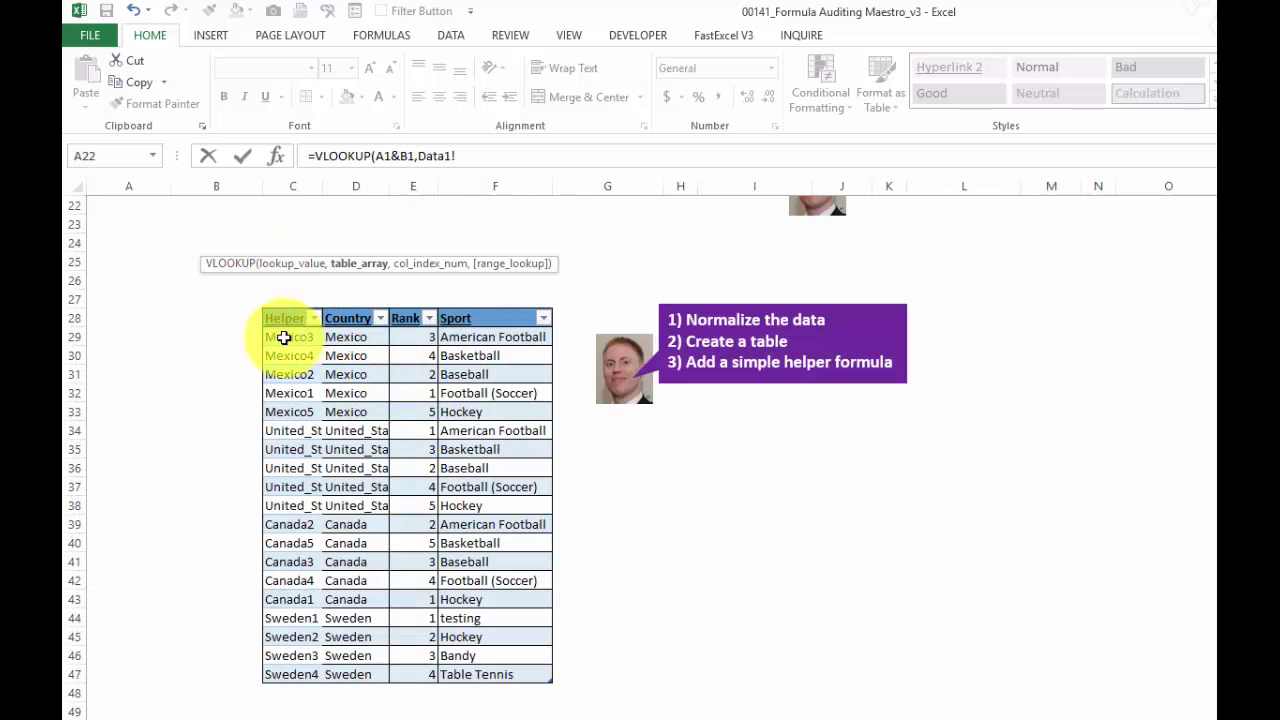
pyautogui.moveTo(285, 343); pyautogui.dragTo(455, 673)
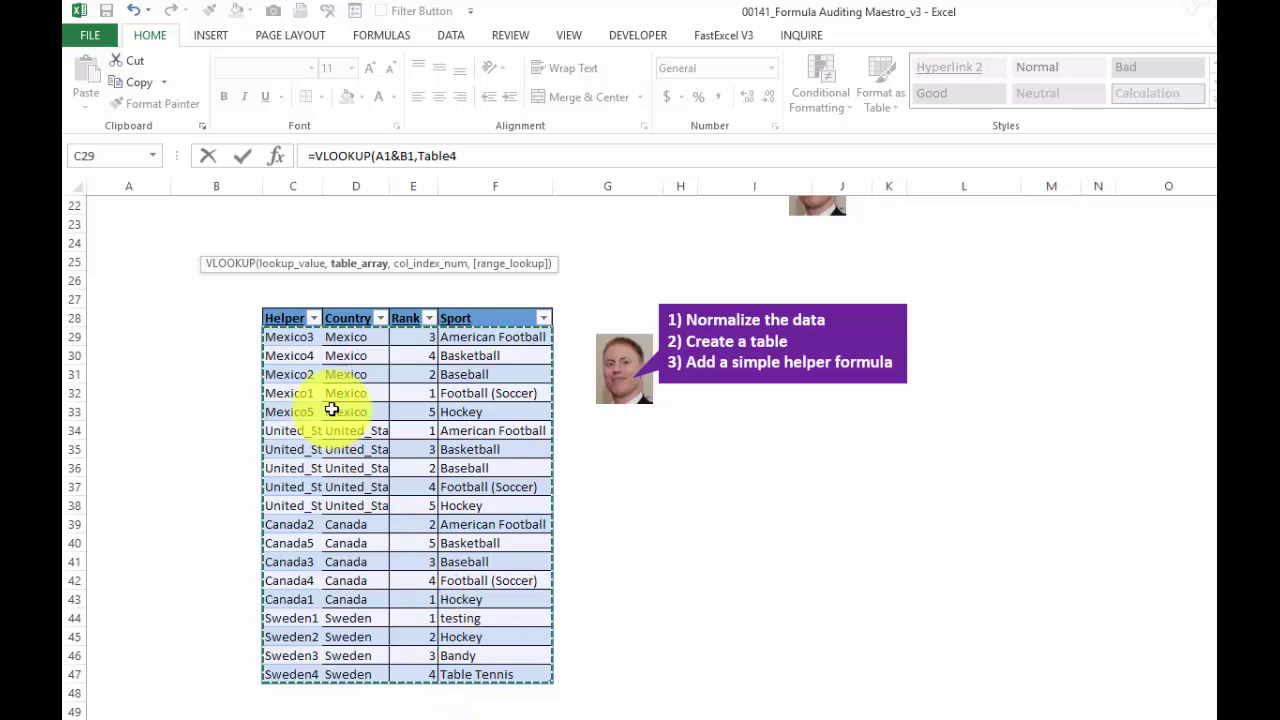
pyautogui.scroll(-1, 333, 408)
pyautogui.scroll(2, 333, 408)
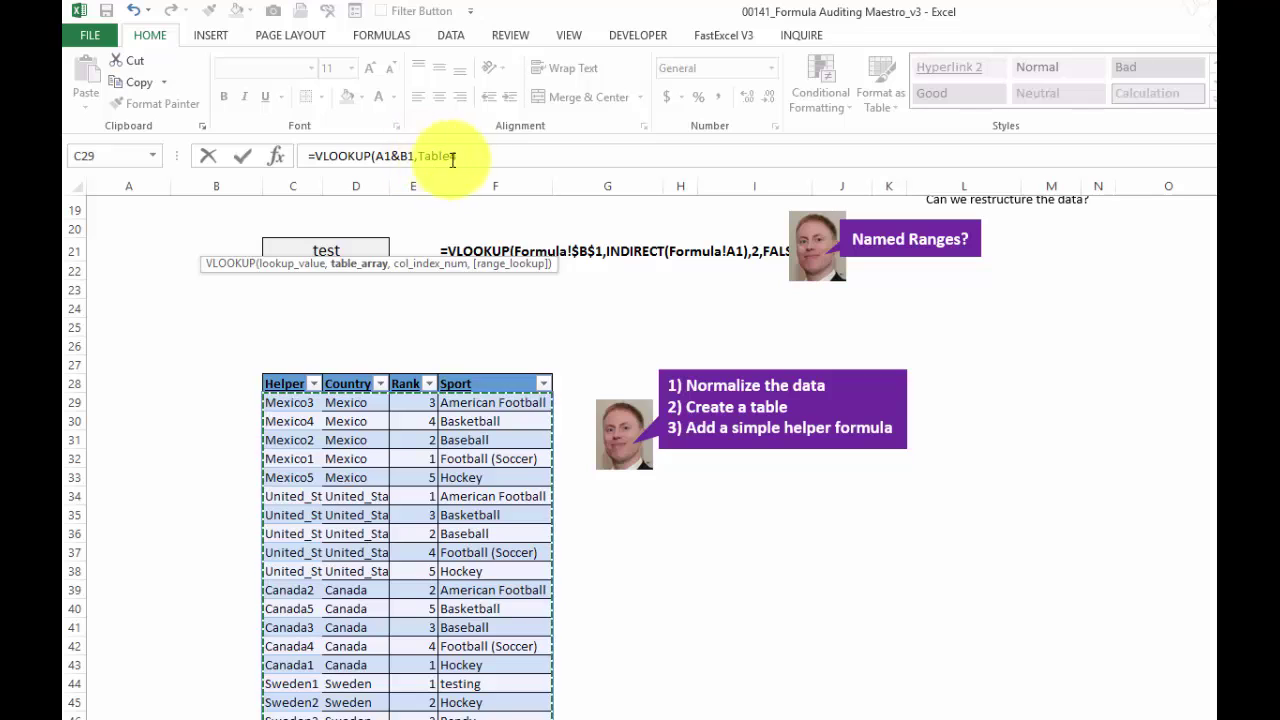
pyautogui.write(',4,fal')
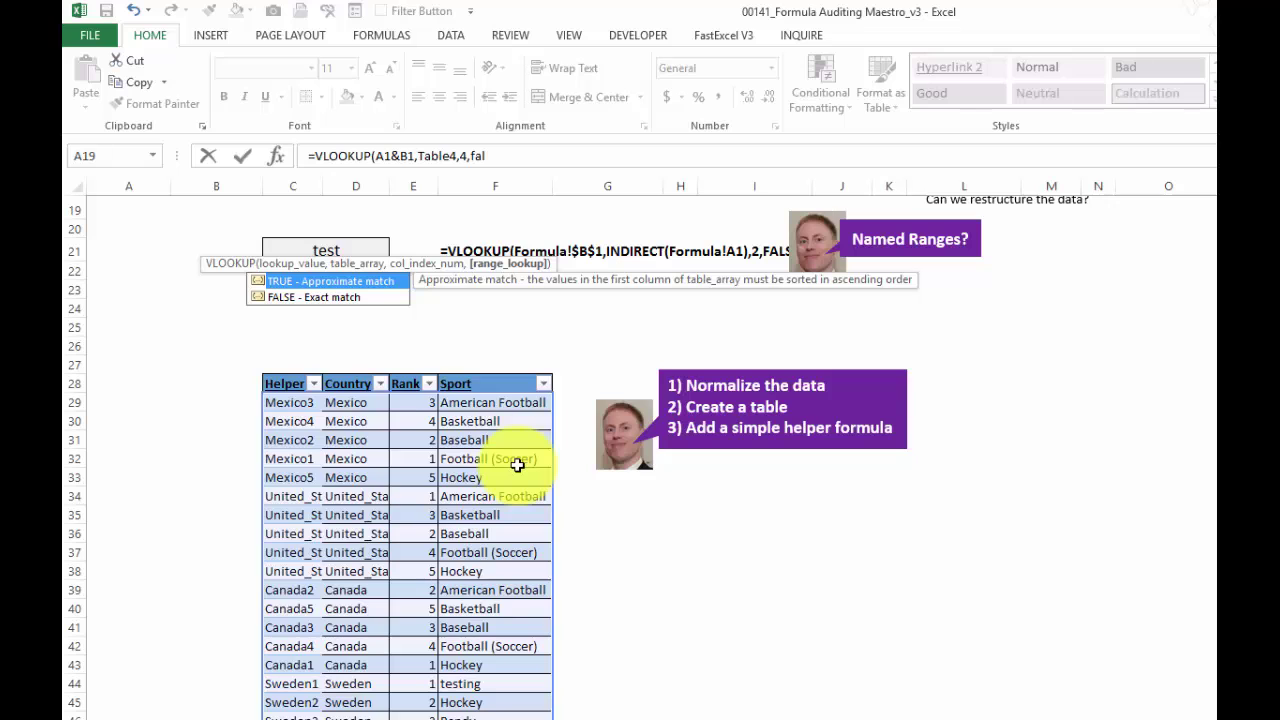
pyautogui.write('e')
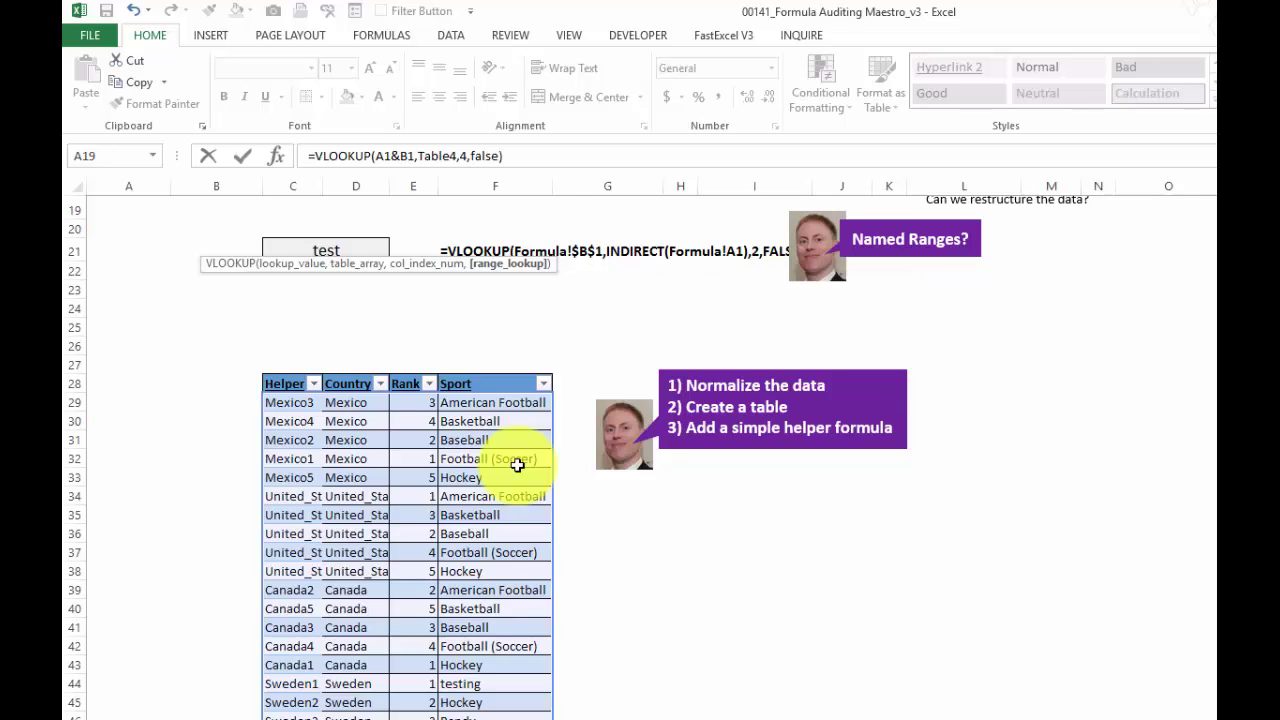
pyautogui.press('Return')
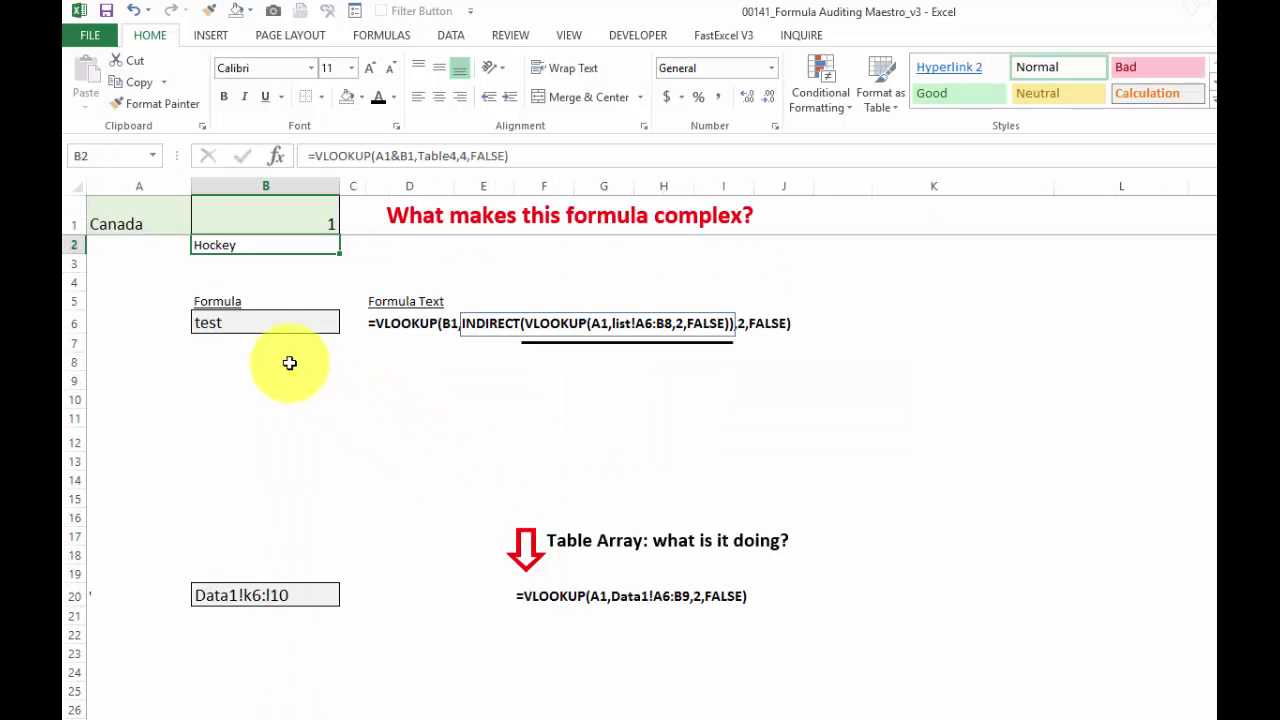
# Test the B2 lookup by switching the country in A1 to Mexico, United_States and finally Sweden.
pyautogui.click(167, 221)
pyautogui.click(198, 226)
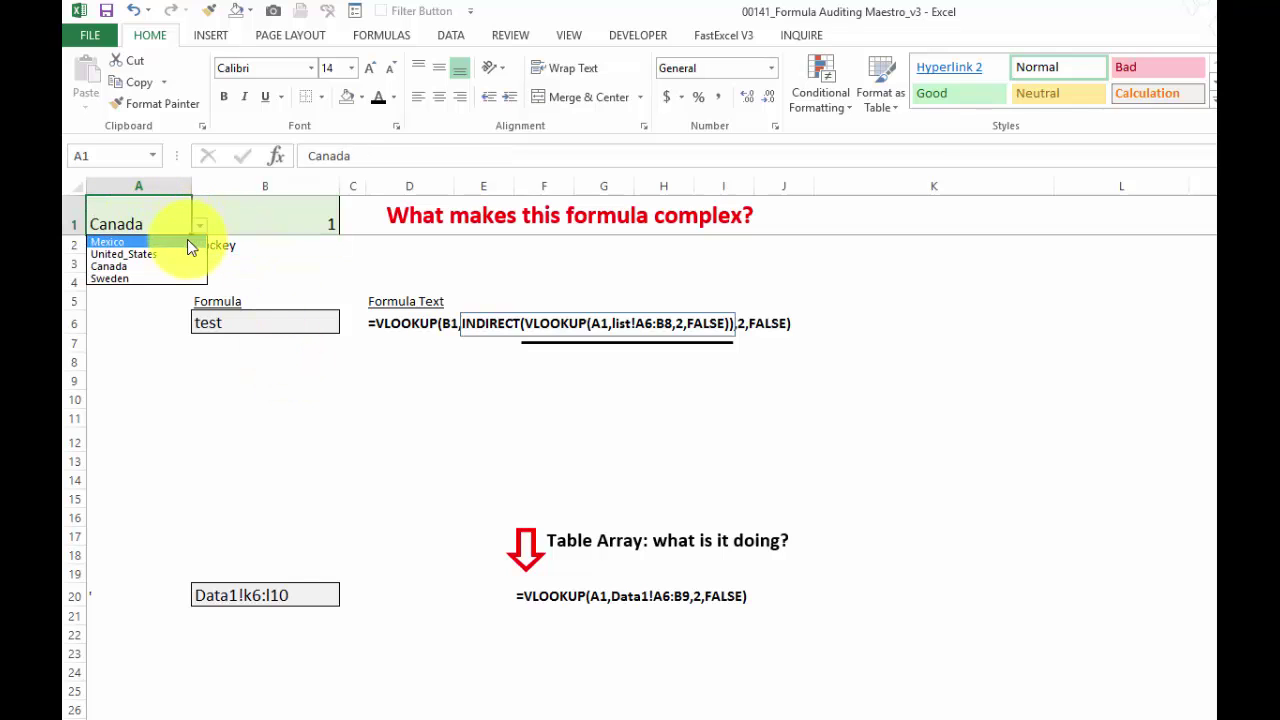
pyautogui.click(185, 243)
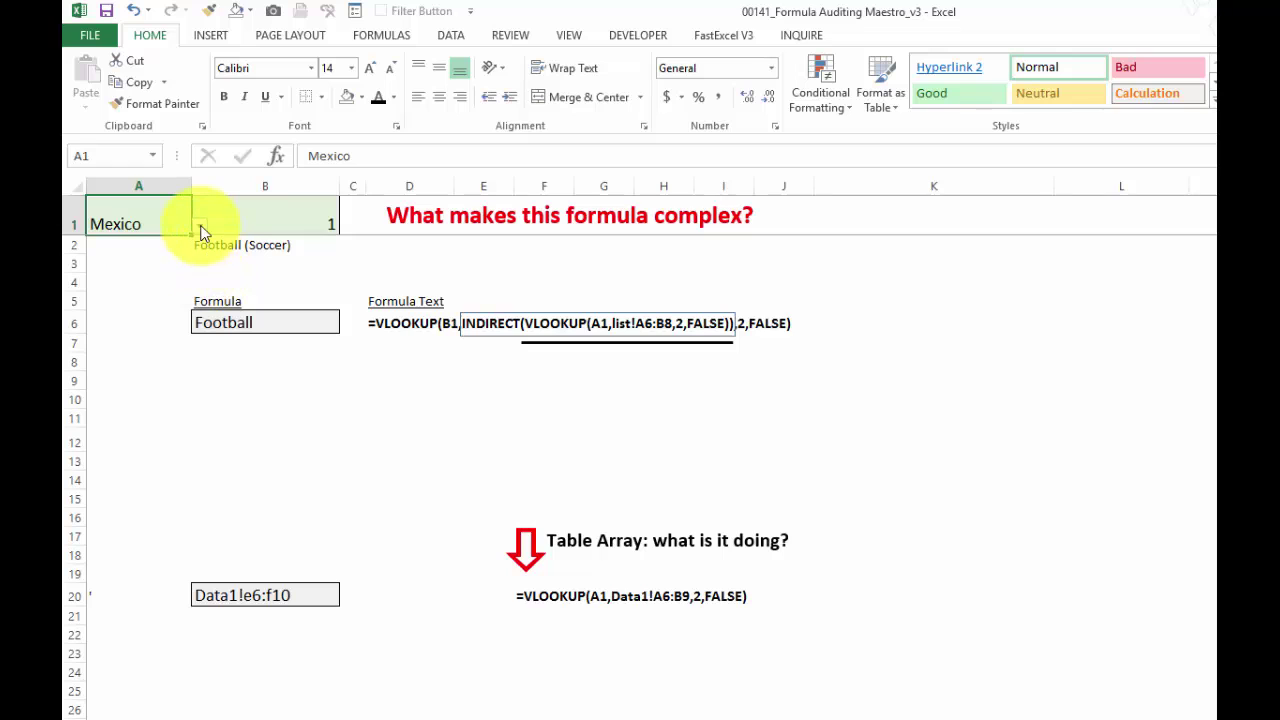
pyautogui.click(199, 226)
pyautogui.click(135, 255)
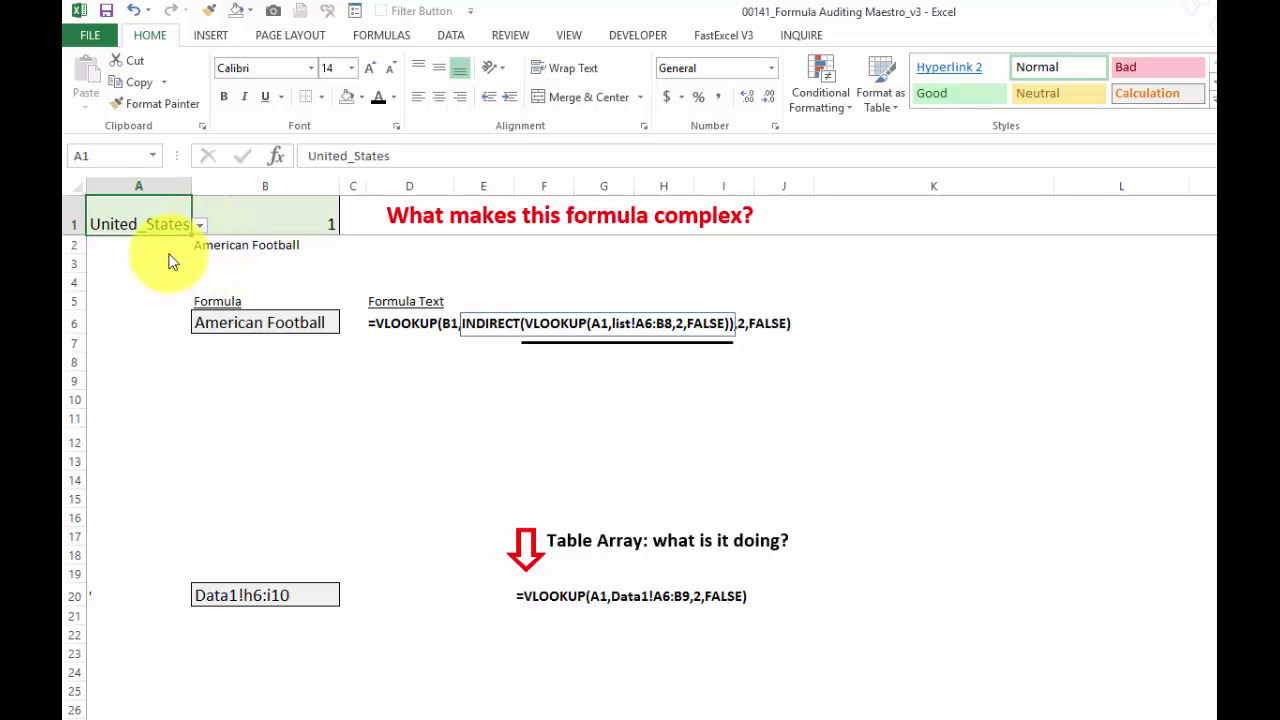
pyautogui.click(203, 228)
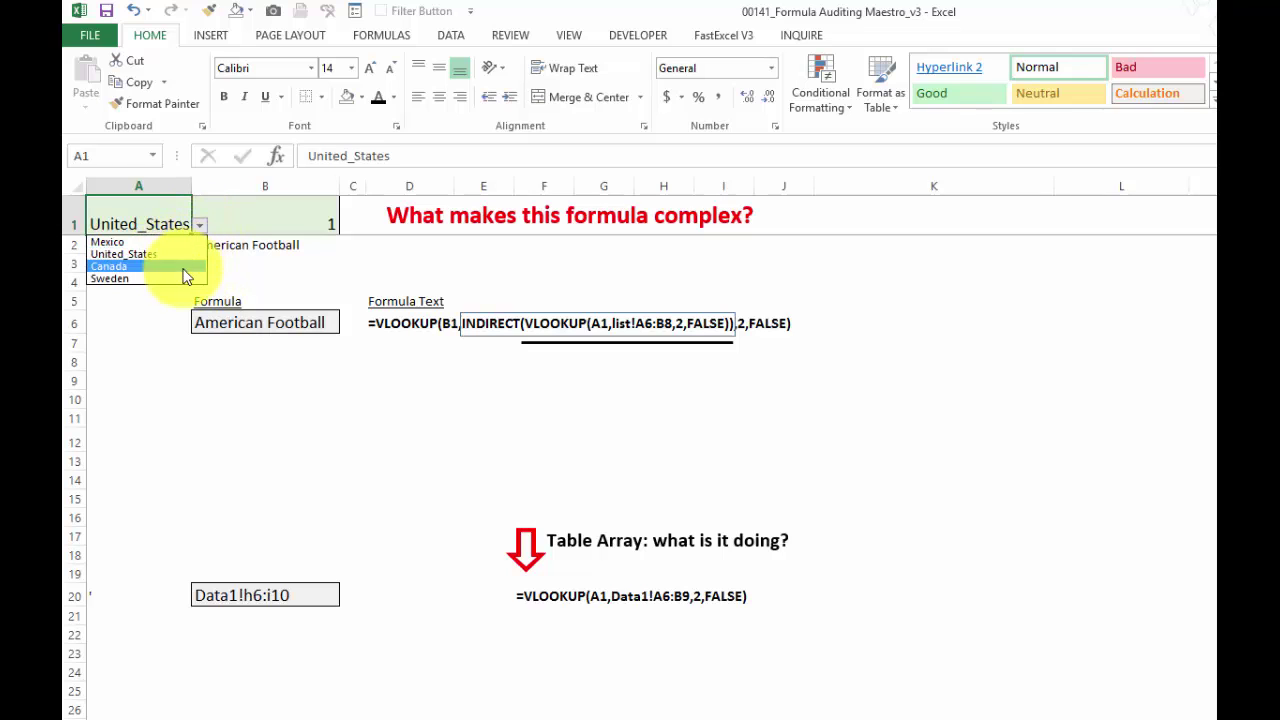
pyautogui.click(179, 276)
pyautogui.click(208, 248)
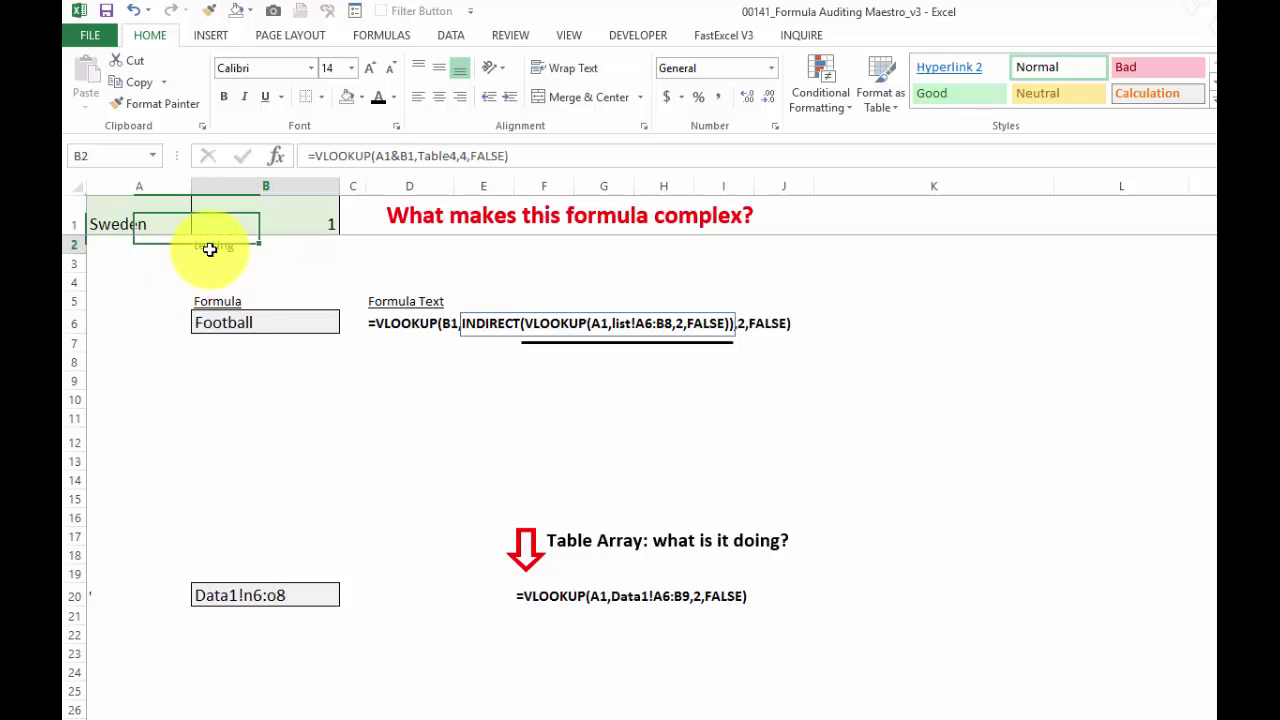
# Change the Sweden rank 1 sport in F44 of the Data1 table to Football (Soccer) and return to the Formula sheet.
pyautogui.hotkey('ctrl', 'pagedown')
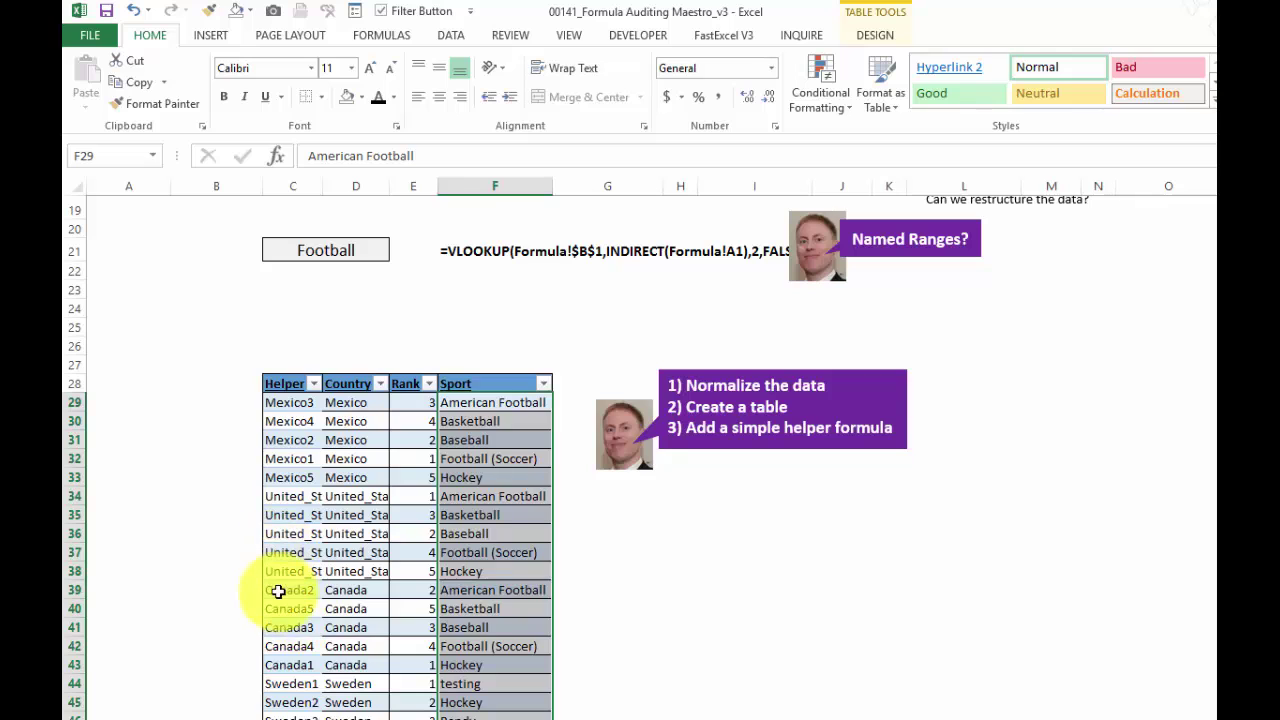
pyautogui.click(289, 683)
pyautogui.click(350, 683)
pyautogui.click(470, 683)
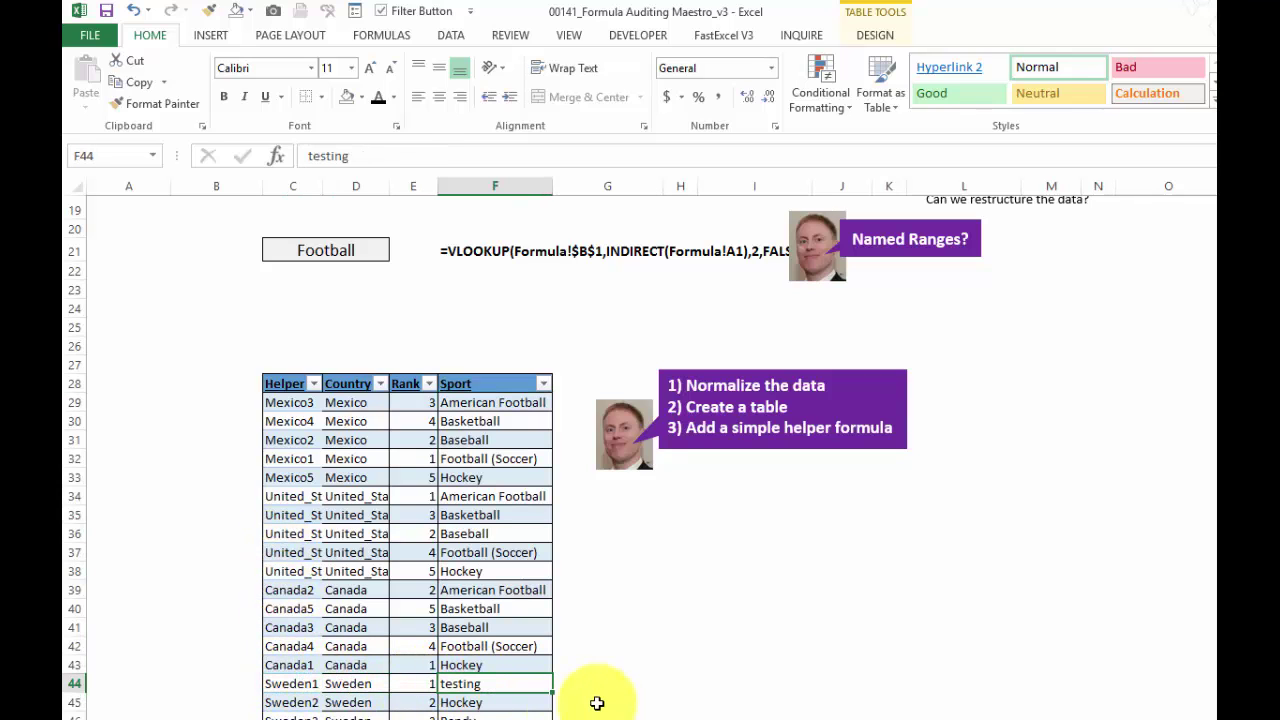
pyautogui.write('Foo')
pyautogui.press('Return')
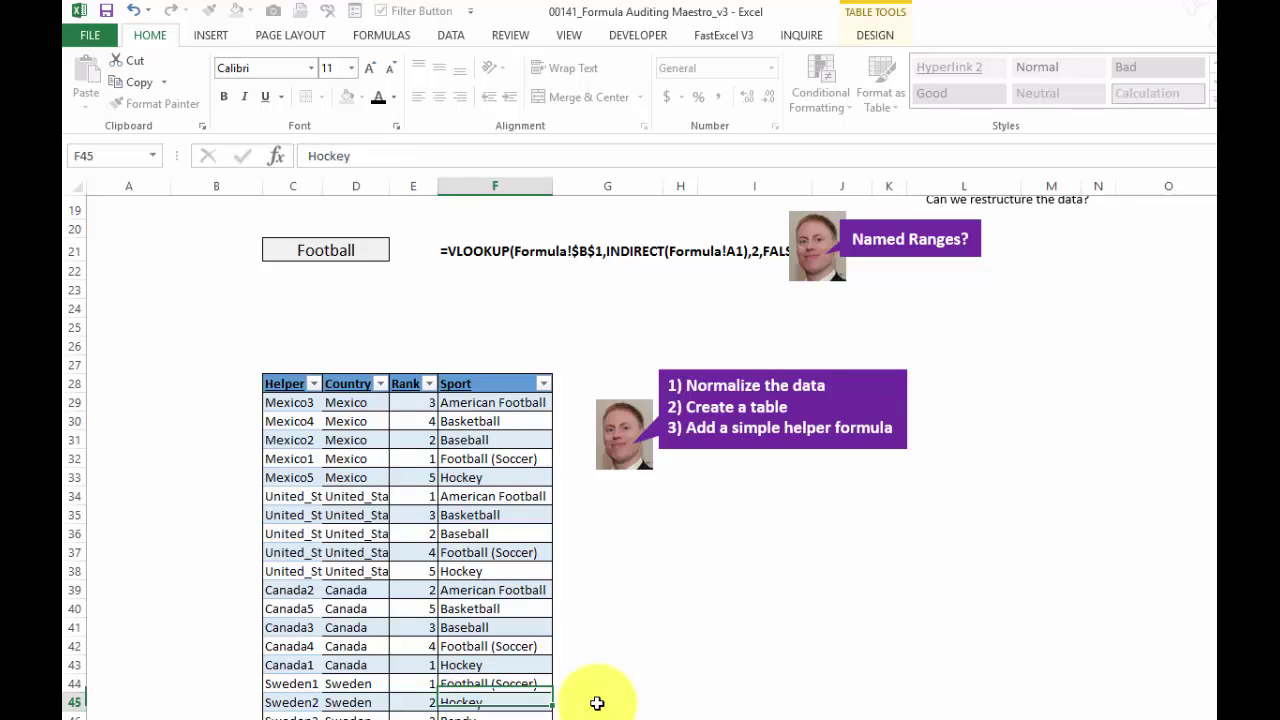
pyautogui.press('Up')
pyautogui.hotkey('ctrl', 'pageup')
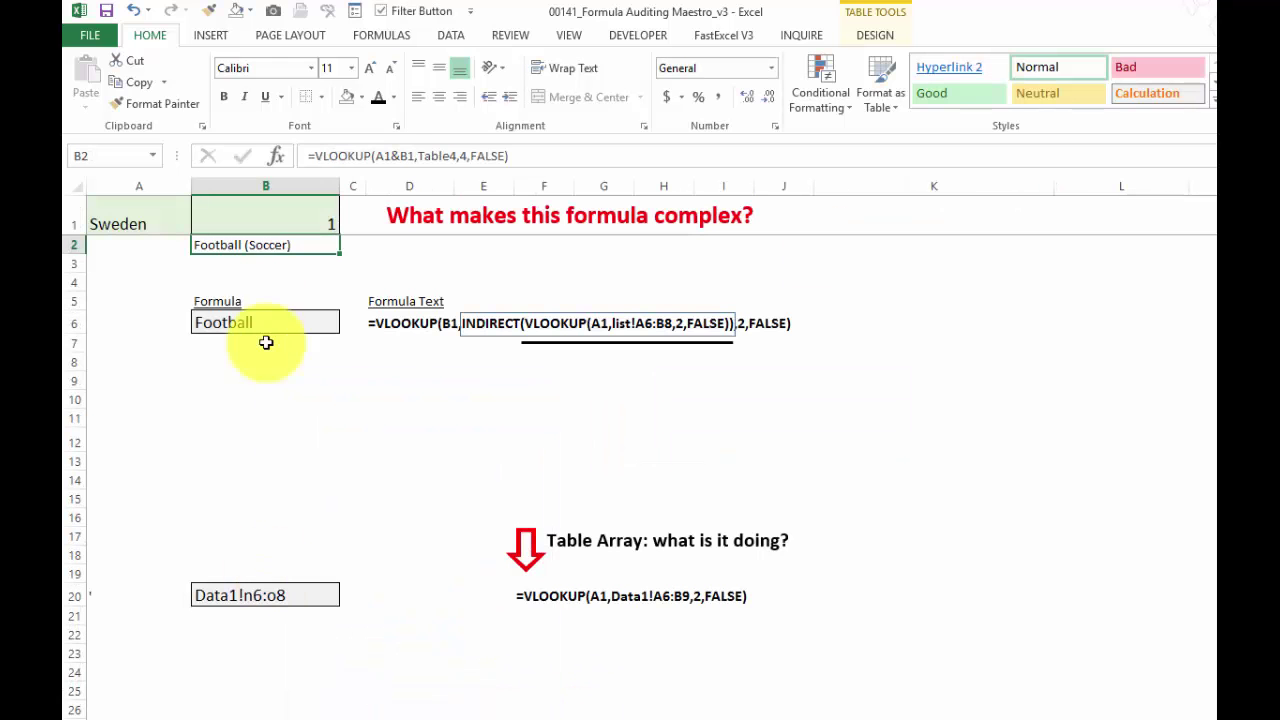